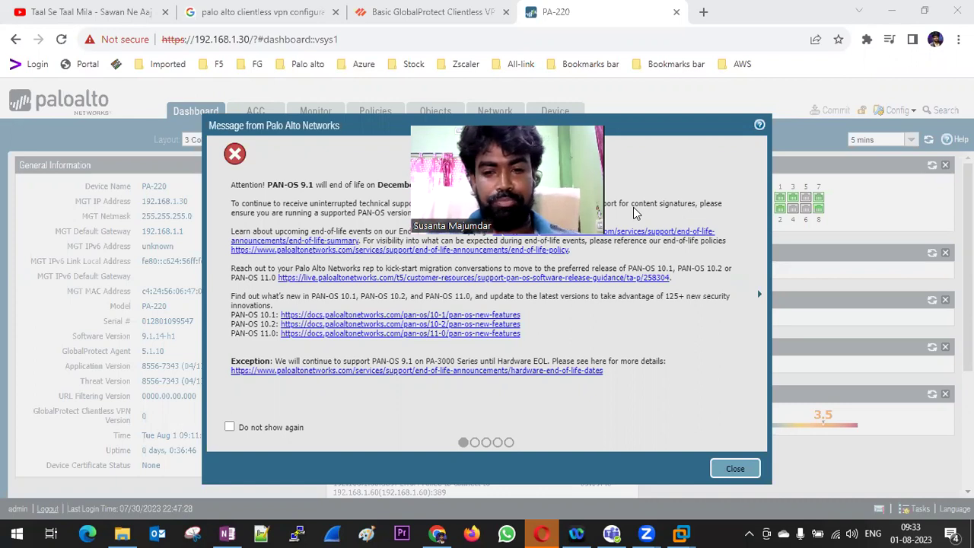
# Open the GlobalProtect client to view its connection status
pyautogui.click(747, 532)
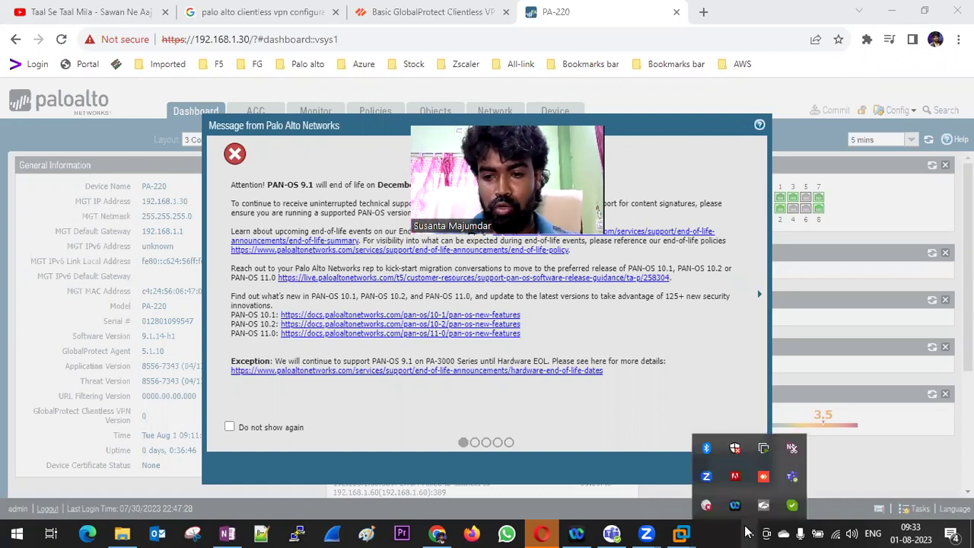
pyautogui.click(706, 506)
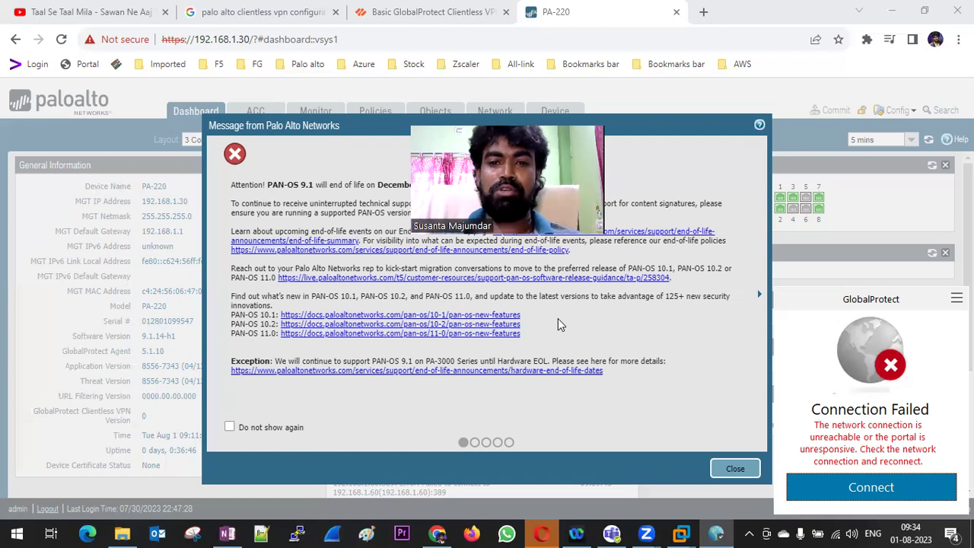
pyautogui.click(703, 12)
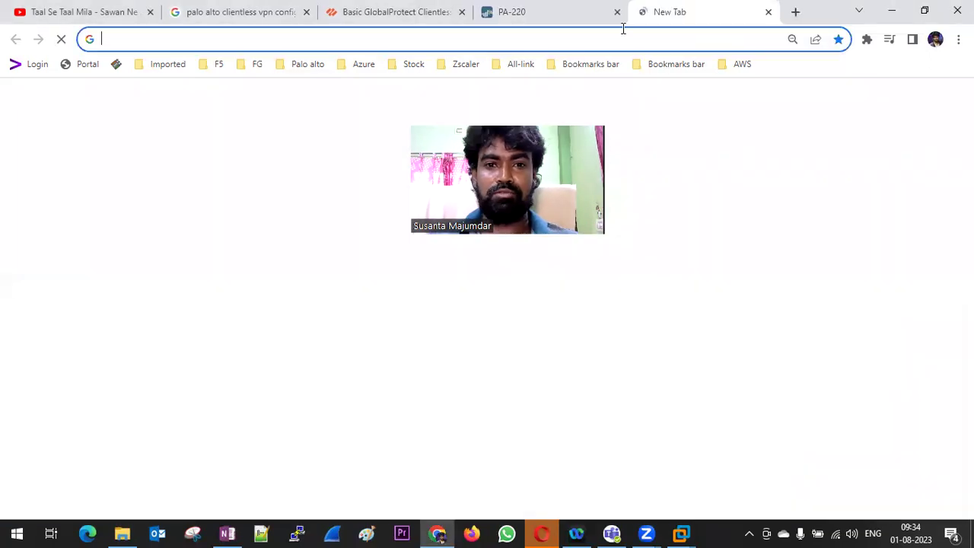
pyautogui.click(442, 37)
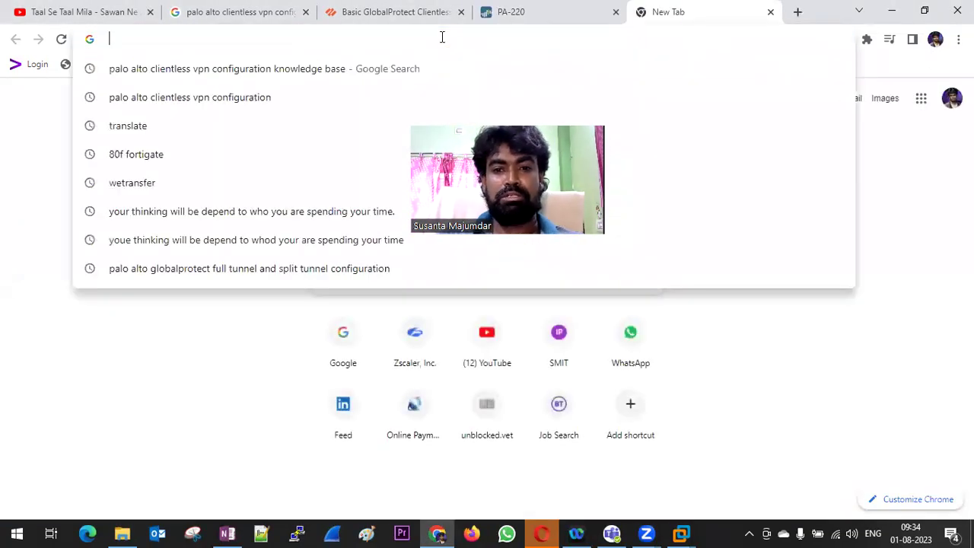
pyautogui.click(520, 14)
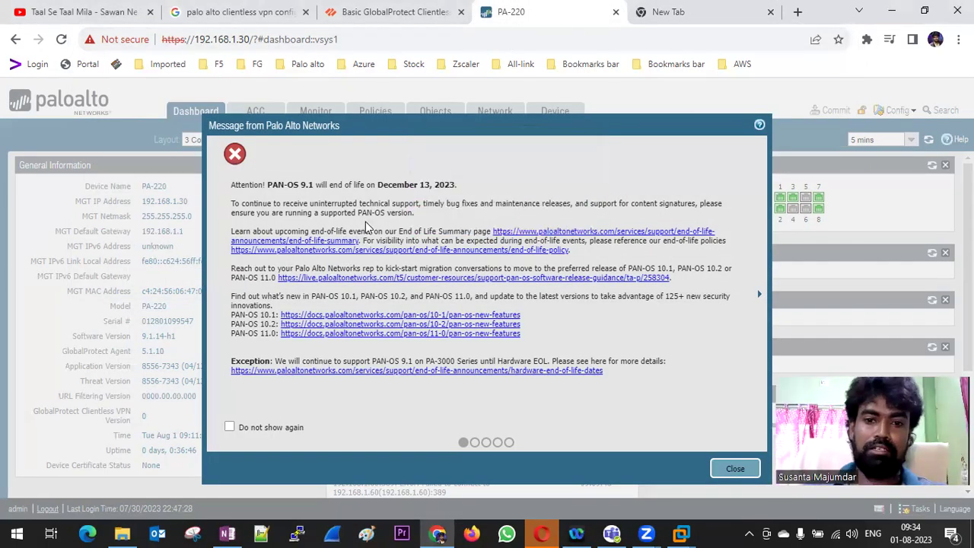
# Dismiss the Palo Alto Networks message and go to the GlobalProtect portals list in the firewall's network configuration
pyautogui.press('Escape')
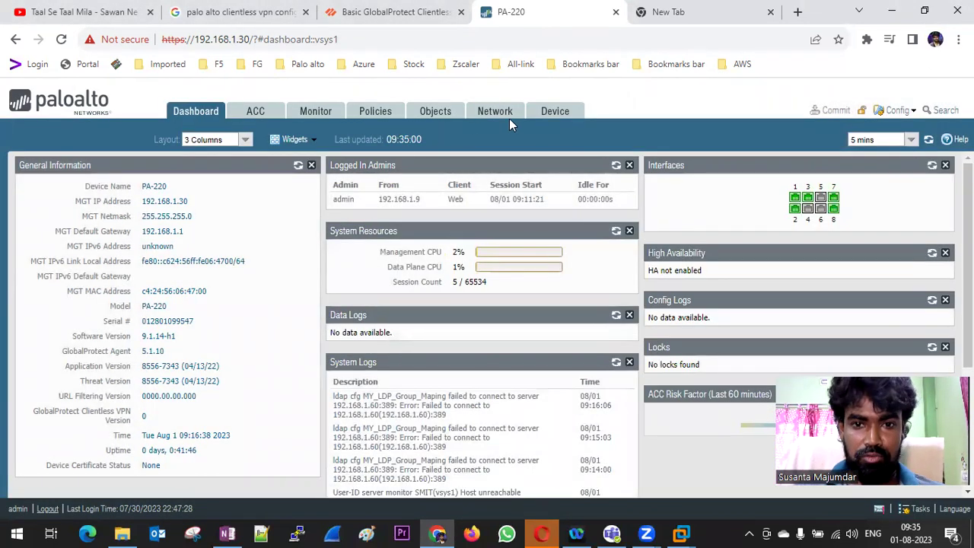
pyautogui.click(567, 114)
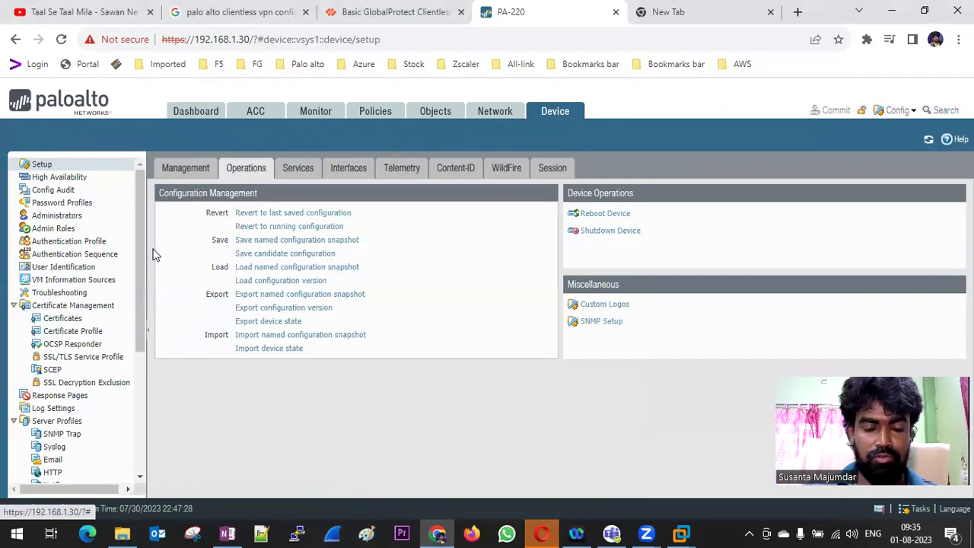
pyautogui.click(494, 113)
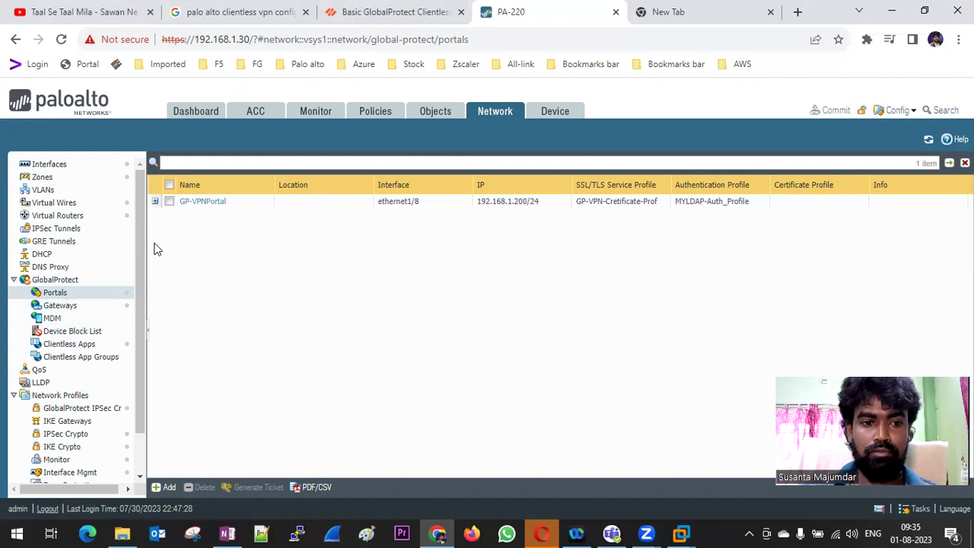
# Open the GP-VPNPortal configuration and view its Clientless VPN settings
pyautogui.click(205, 207)
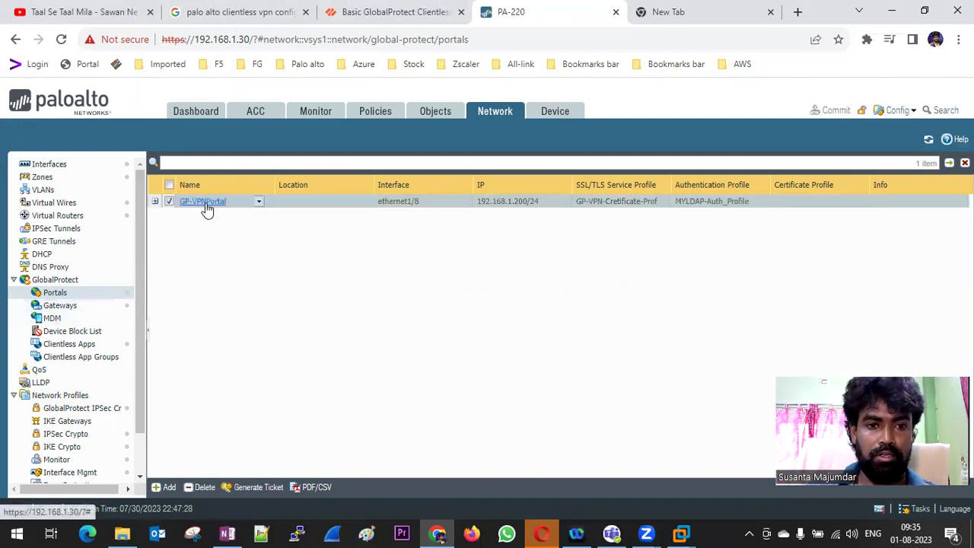
pyautogui.click(204, 202)
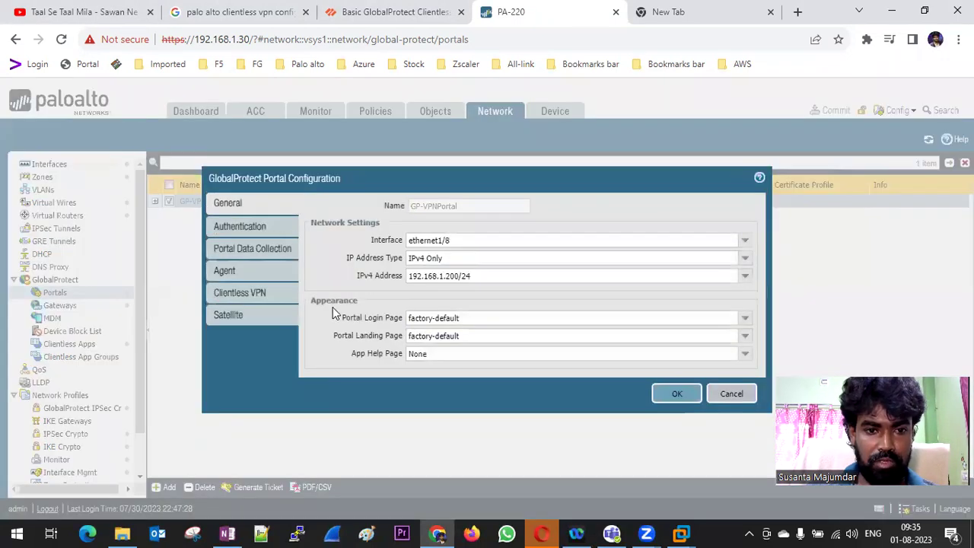
pyautogui.click(259, 293)
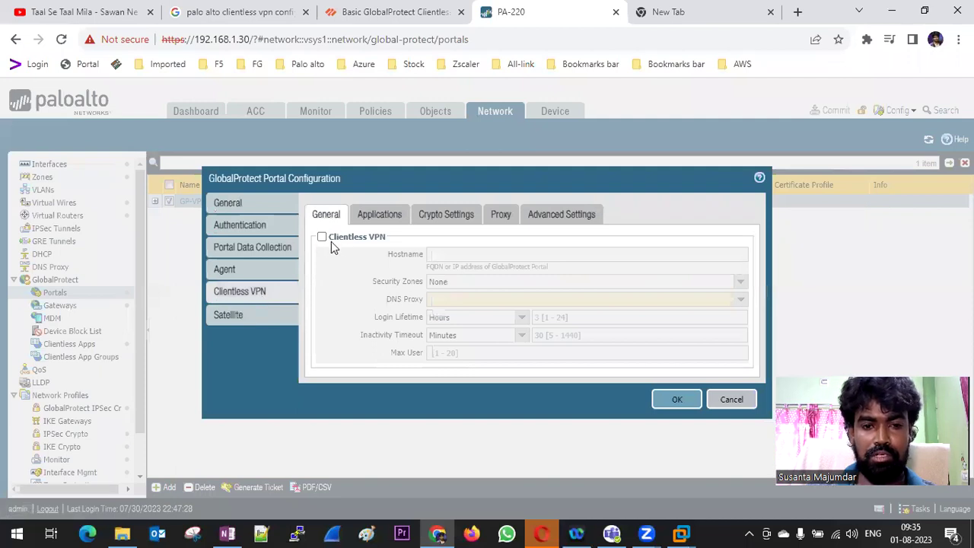
pyautogui.click(730, 404)
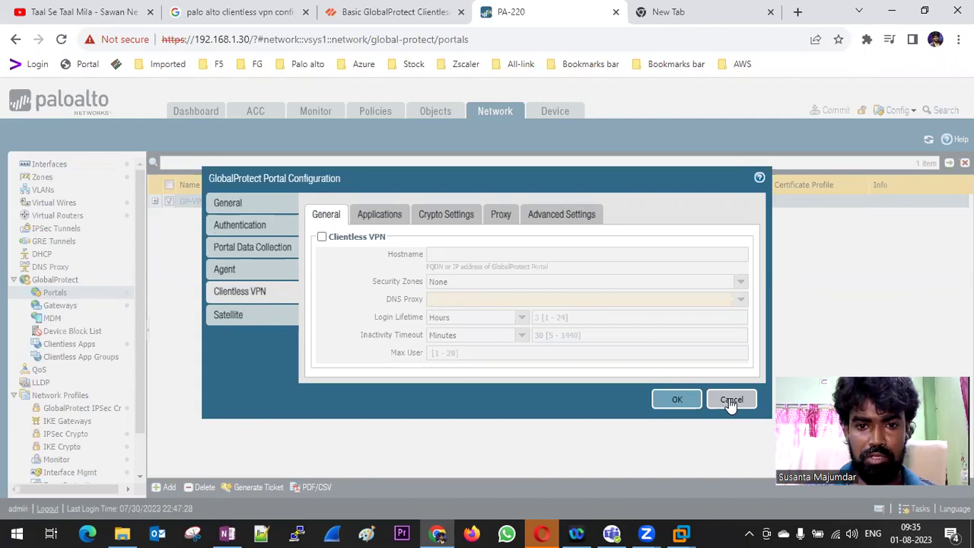
# Review the Authentication and Portal Data Collection settings of GP-VPNPortal and close its configuration without changes
pyautogui.click(253, 225)
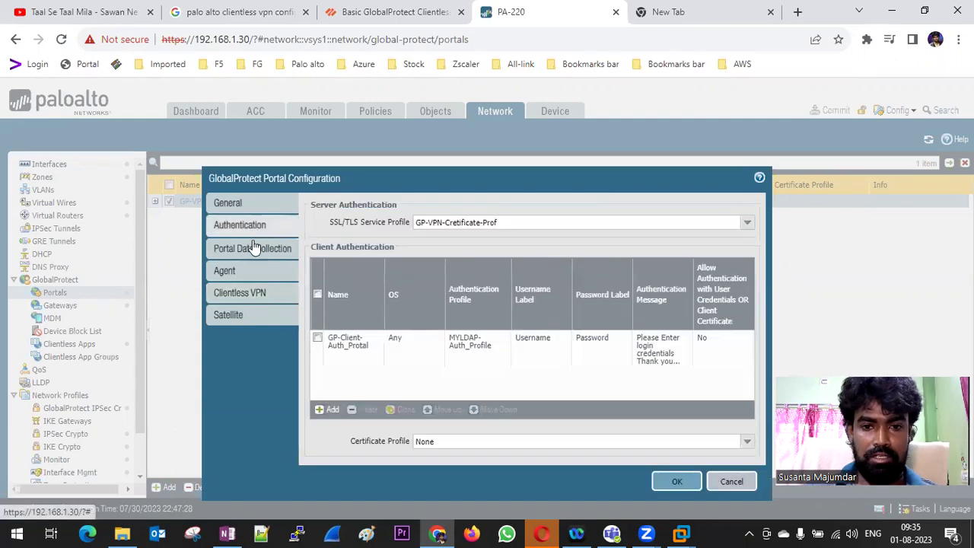
pyautogui.click(248, 248)
pyautogui.click(239, 210)
pyautogui.click(242, 228)
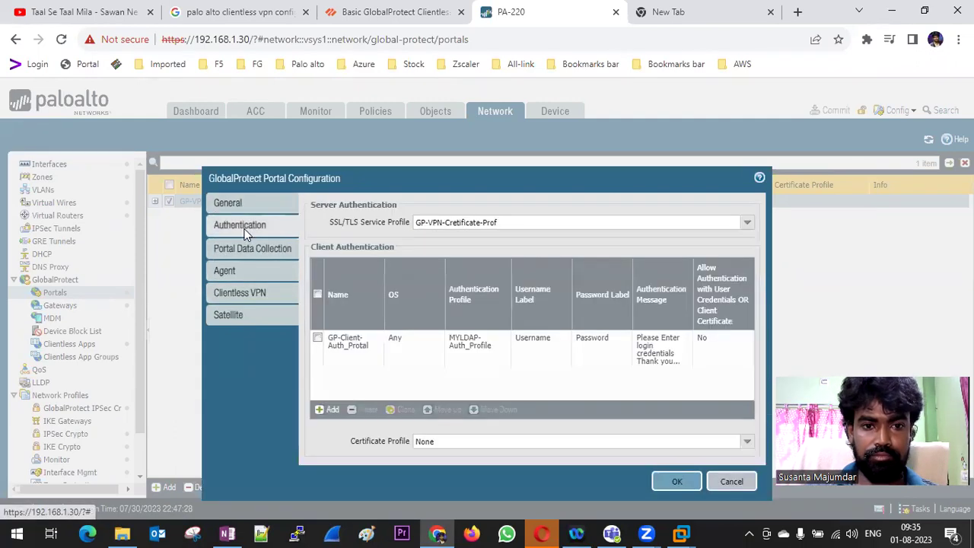
pyautogui.click(248, 249)
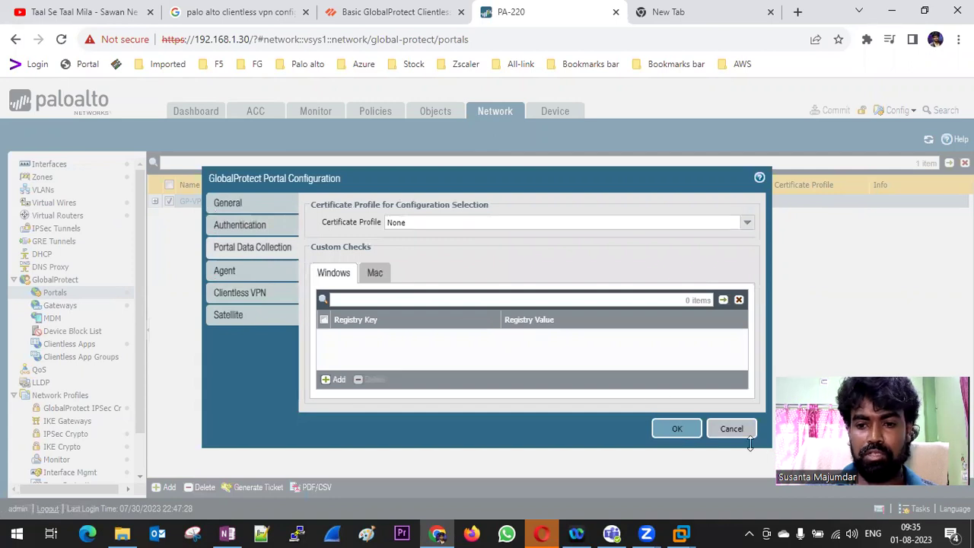
pyautogui.click(243, 226)
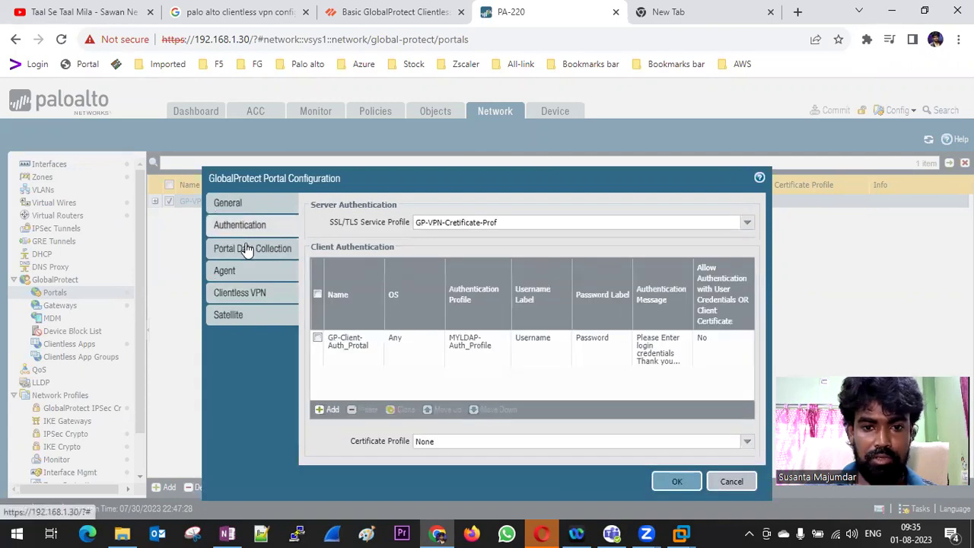
pyautogui.click(732, 481)
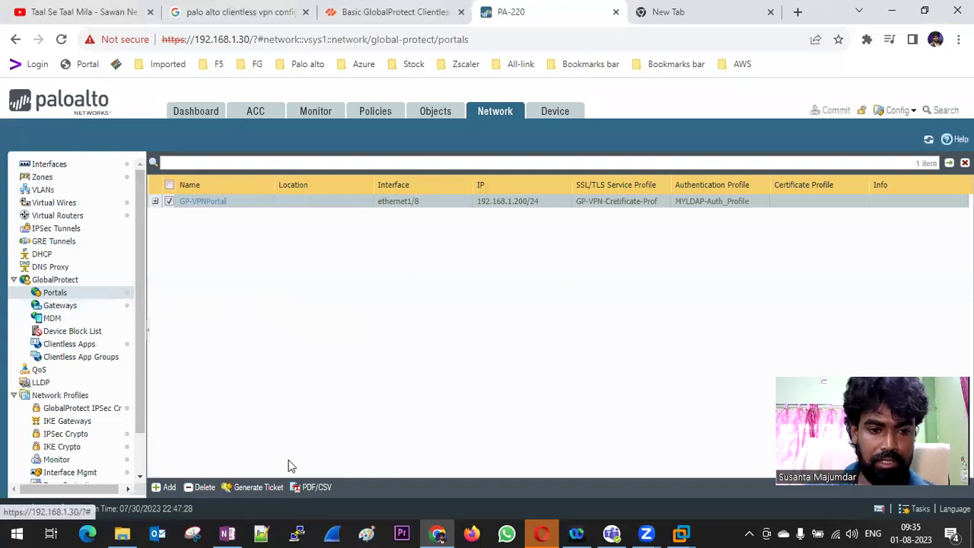
pyautogui.click(166, 487)
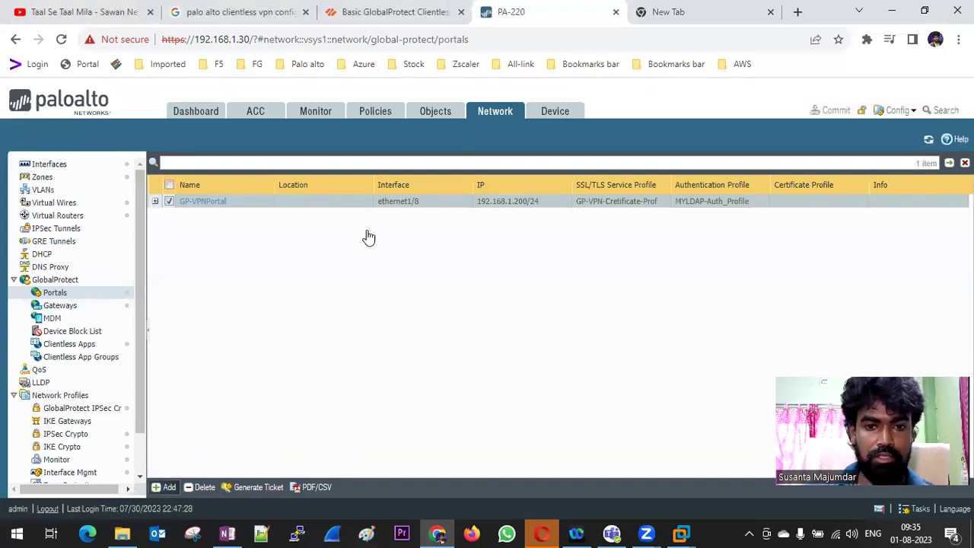
pyautogui.click(439, 207)
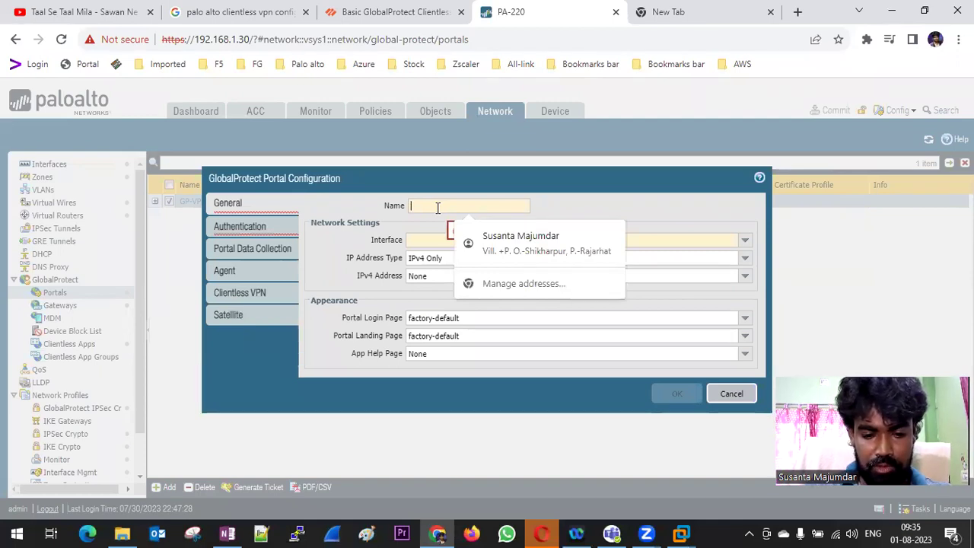
pyautogui.write('SSL')
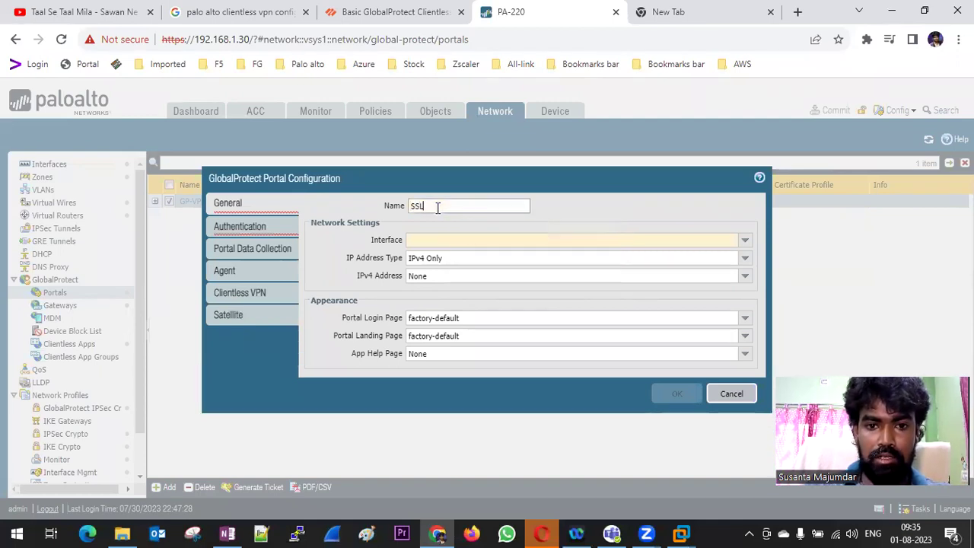
pyautogui.write('-VPN')
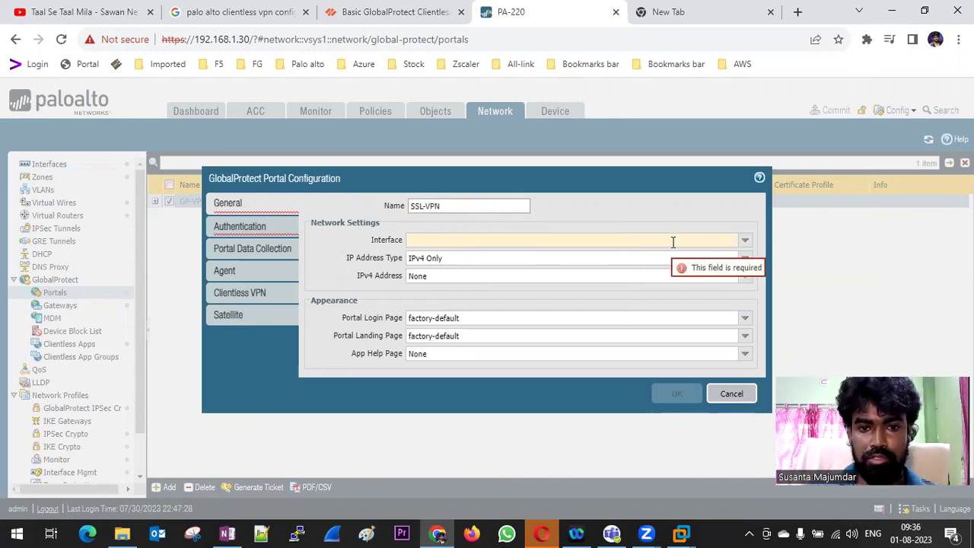
pyautogui.click(739, 243)
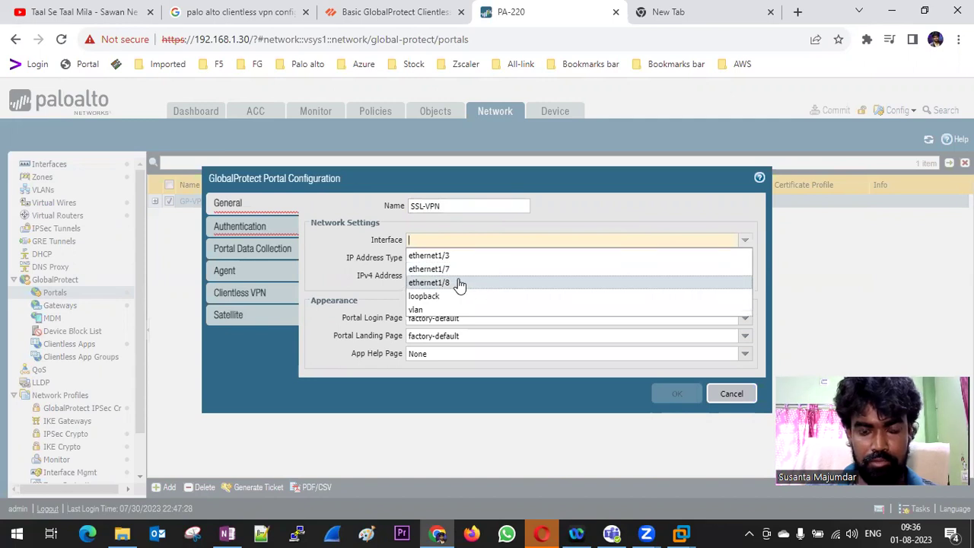
pyautogui.click(456, 282)
pyautogui.click(743, 279)
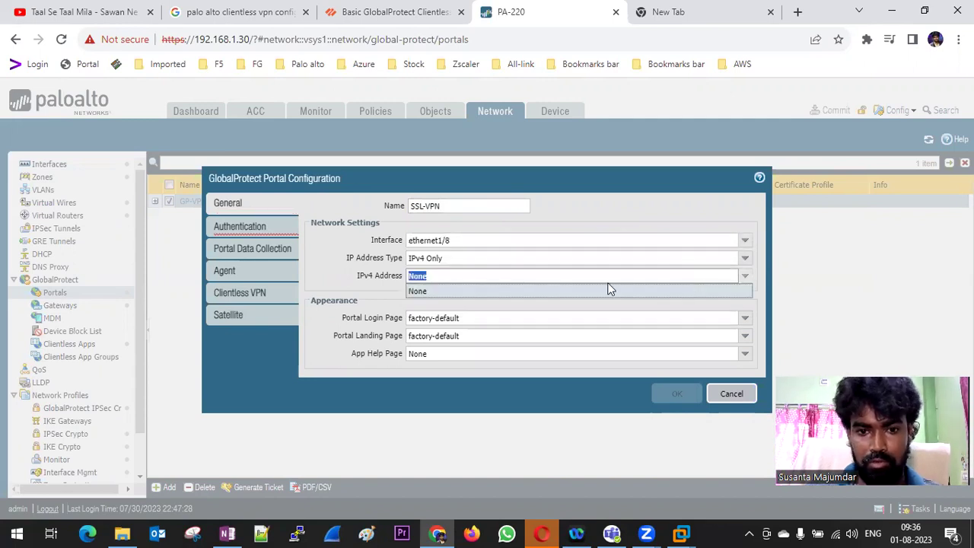
pyautogui.click(745, 245)
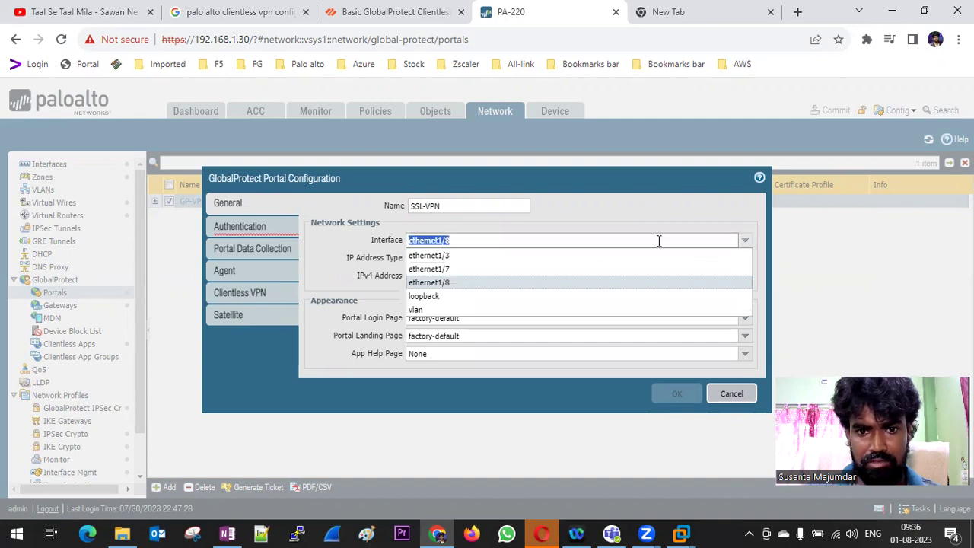
pyautogui.click(489, 269)
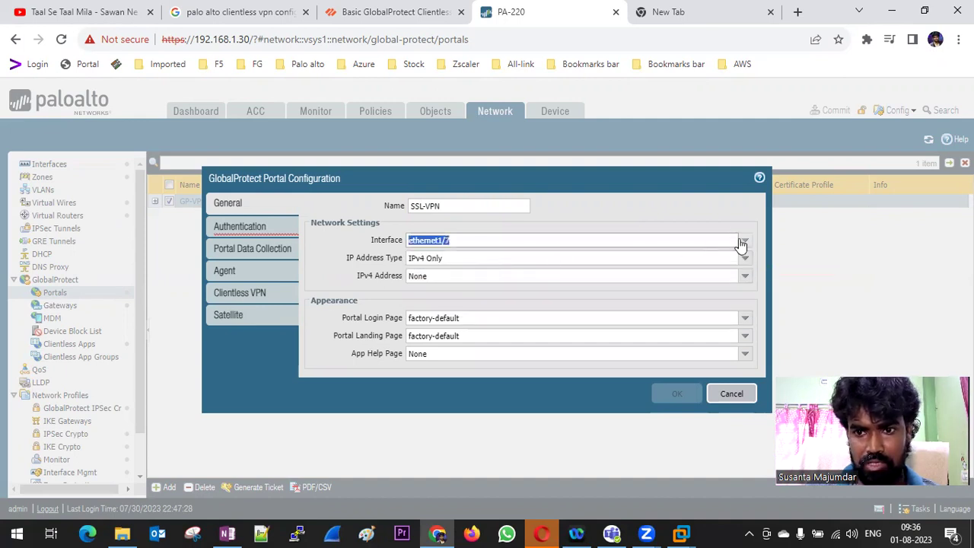
pyautogui.click(738, 238)
pyautogui.click(473, 283)
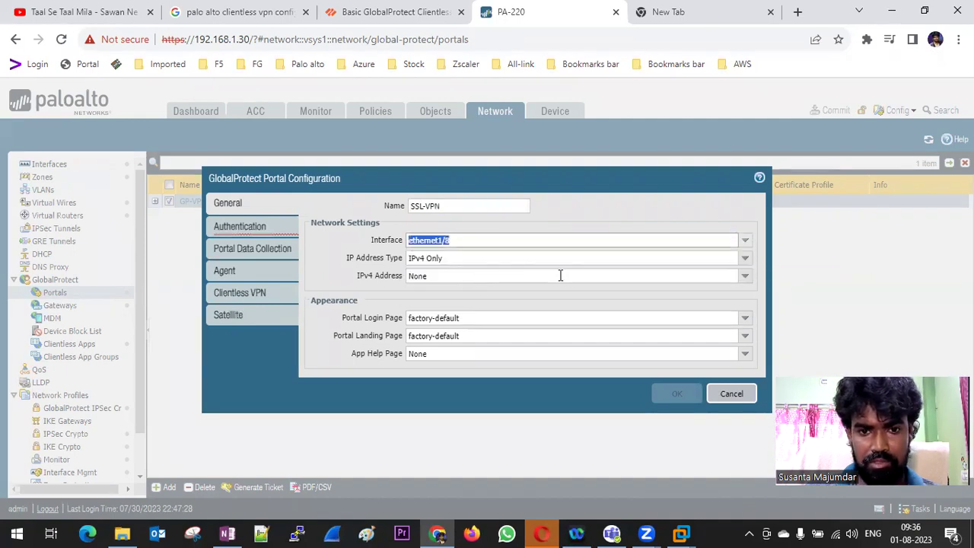
pyautogui.click(744, 277)
pyautogui.click(746, 261)
pyautogui.click(745, 262)
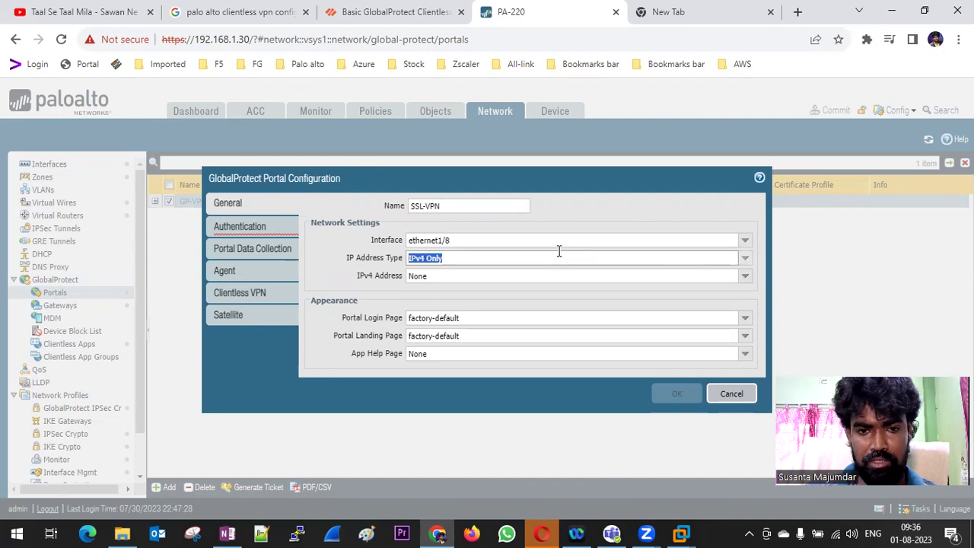
pyautogui.click(735, 395)
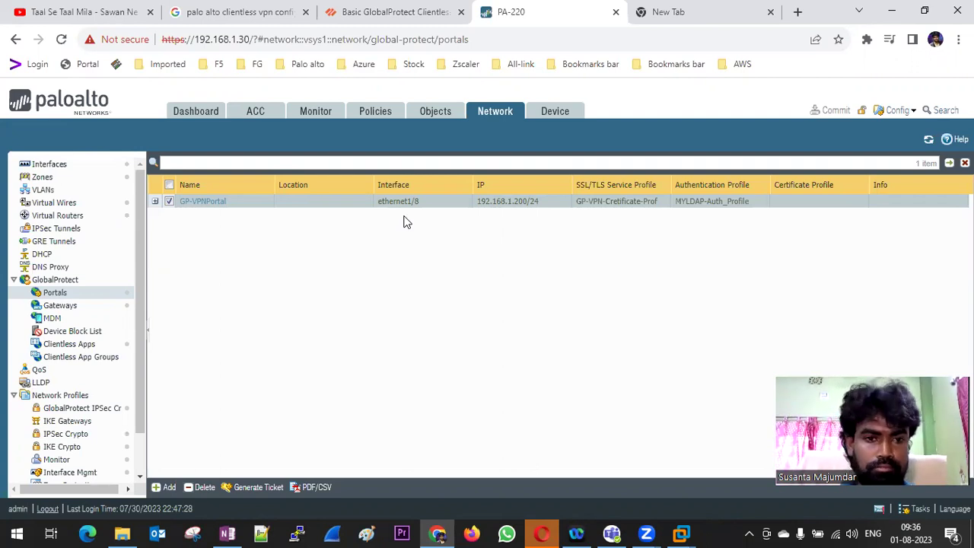
pyautogui.click(166, 487)
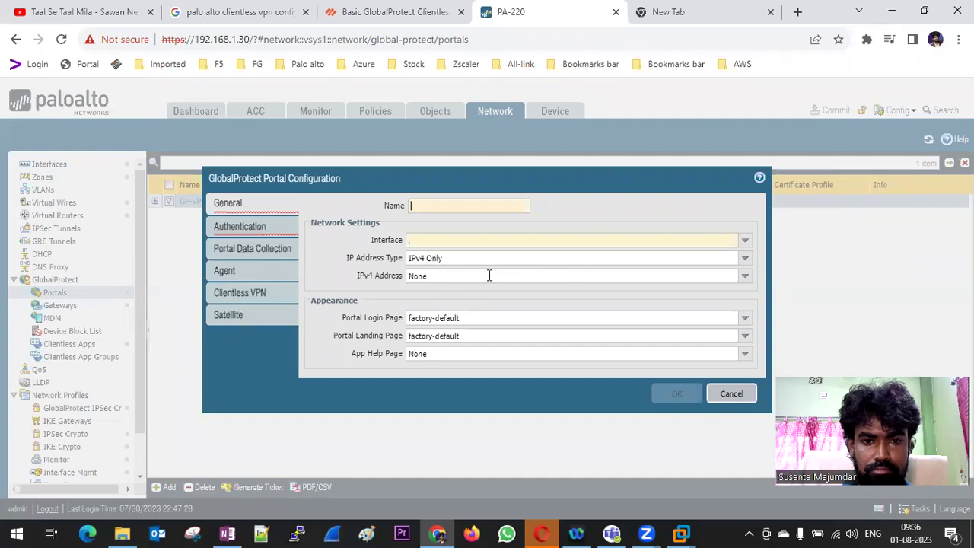
pyautogui.click(745, 240)
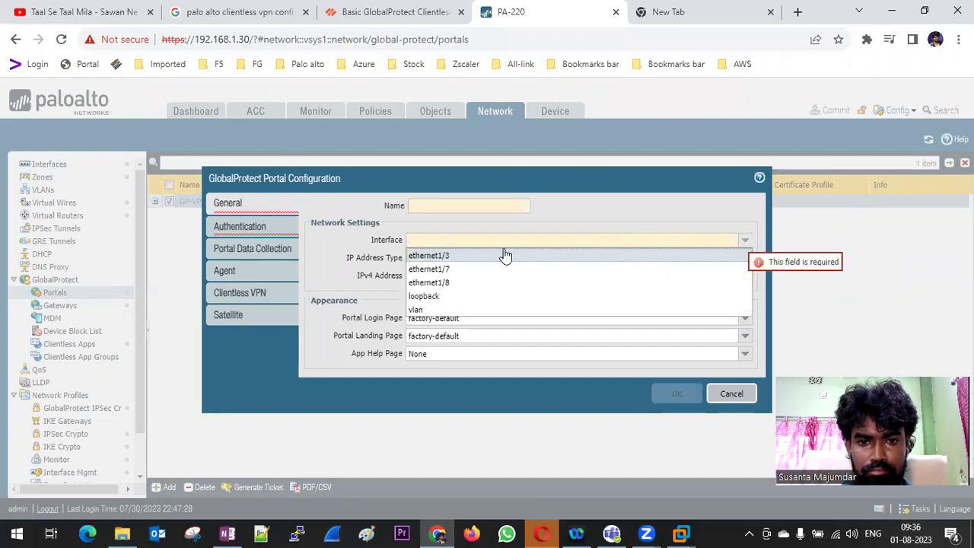
pyautogui.click(452, 282)
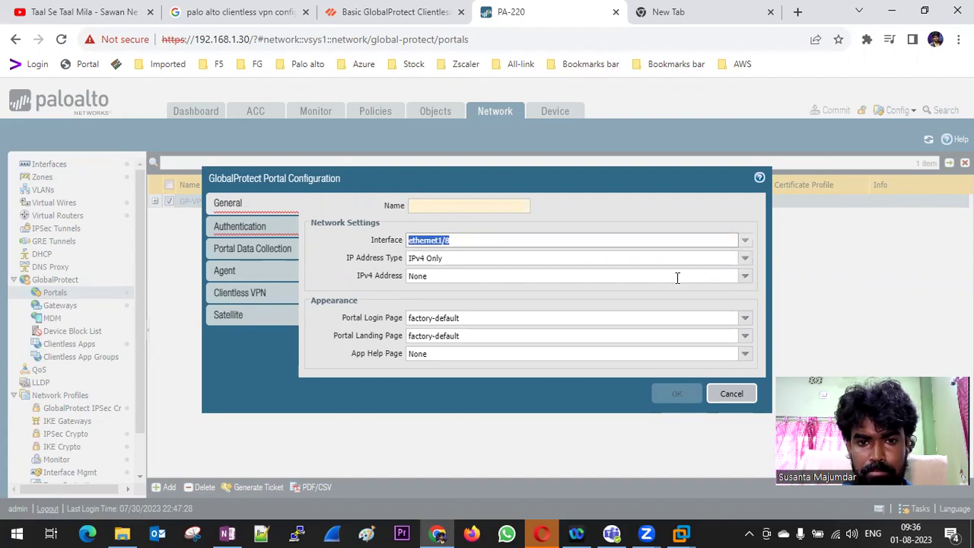
pyautogui.click(743, 259)
pyautogui.click(743, 259)
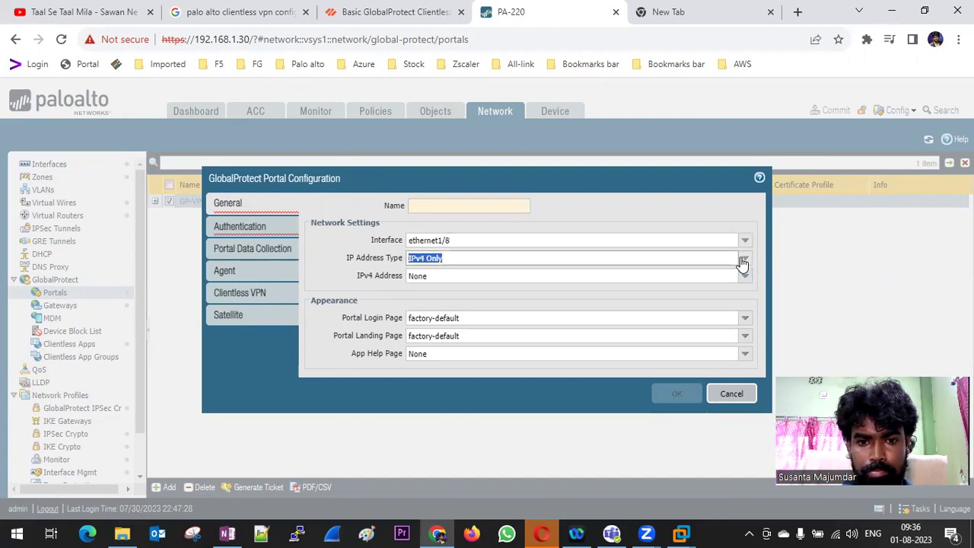
pyautogui.click(746, 277)
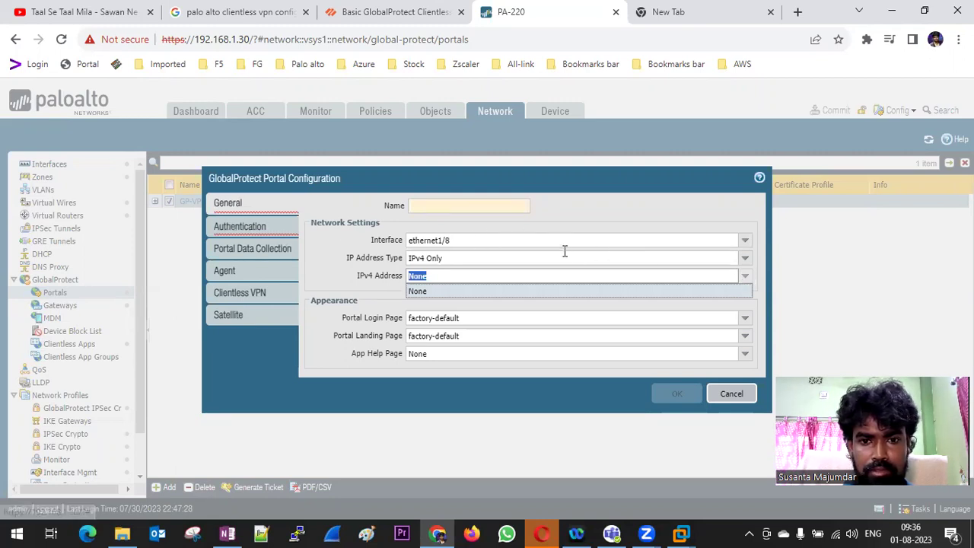
pyautogui.click(744, 241)
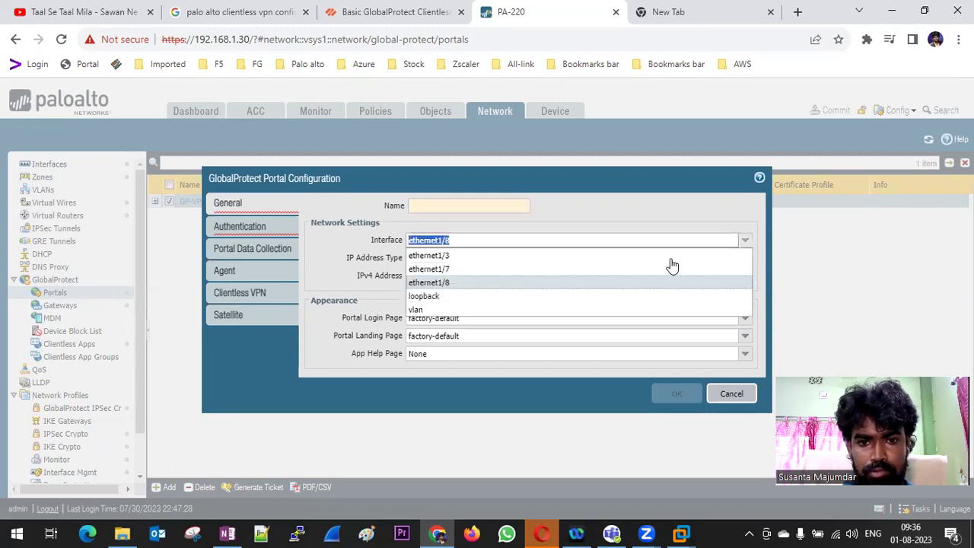
pyautogui.click(467, 266)
pyautogui.click(743, 277)
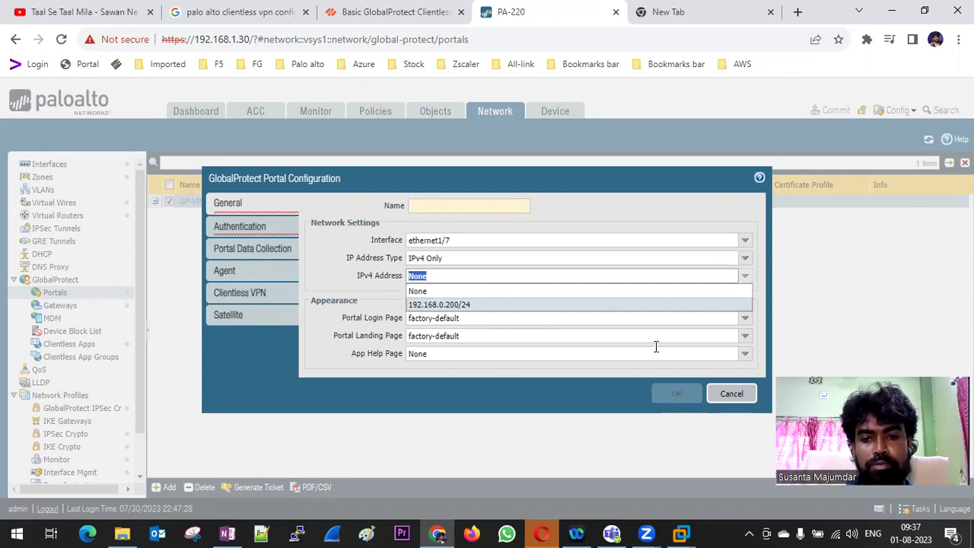
pyautogui.click(731, 393)
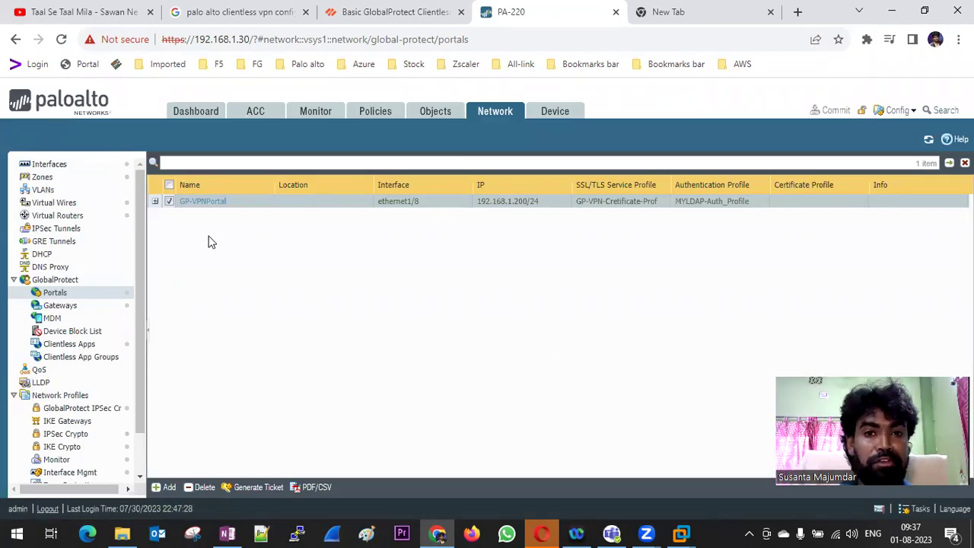
# Expand the GP-VPNPortal entry to view its agent configuration, and view the portal's general settings without making changes
pyautogui.click(155, 203)
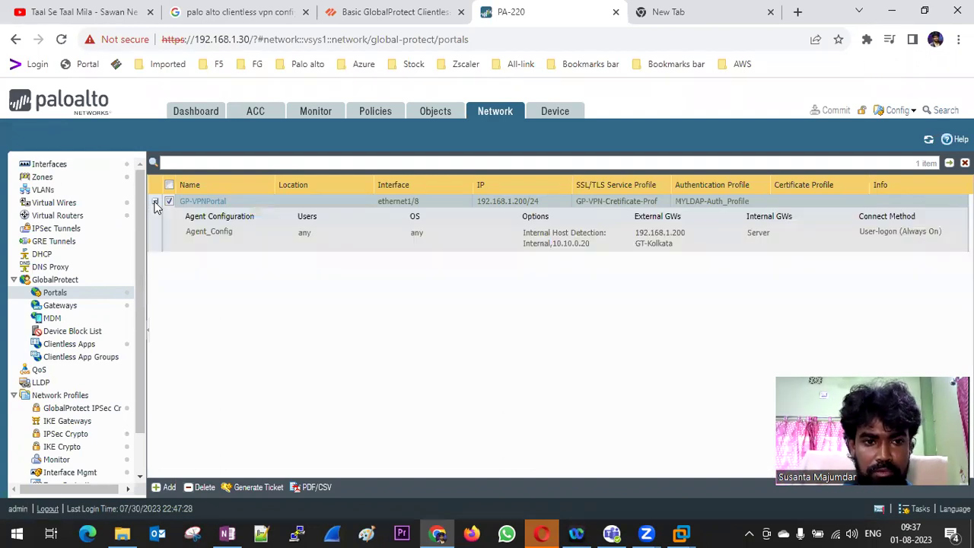
pyautogui.click(195, 202)
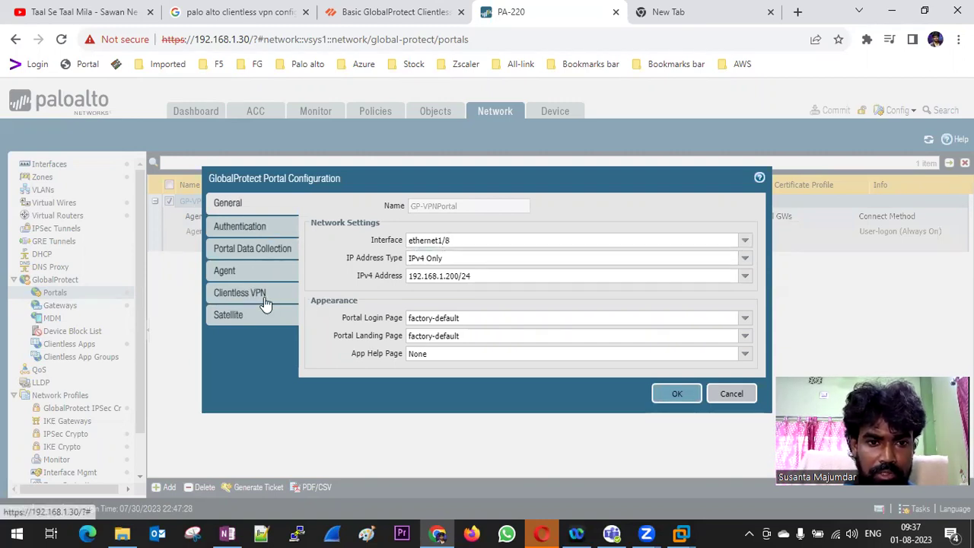
pyautogui.click(733, 394)
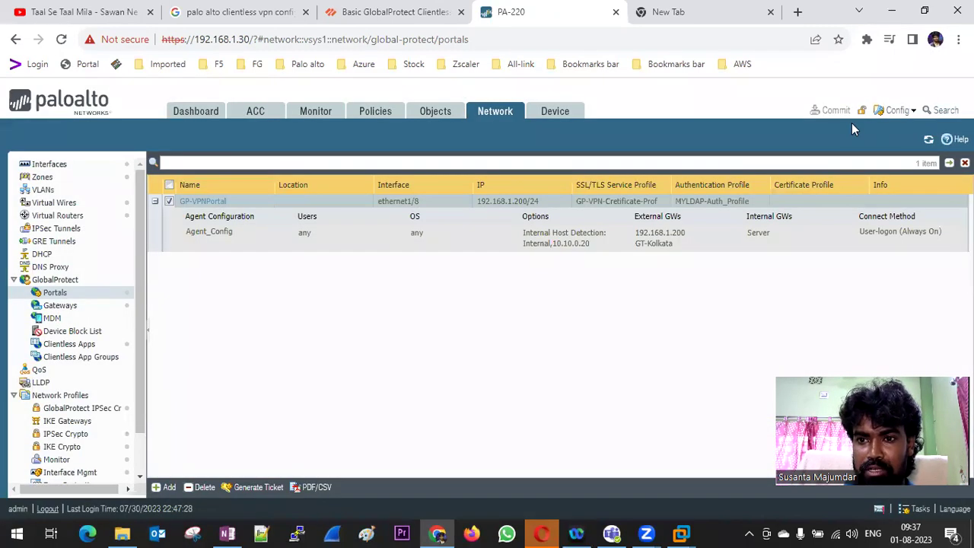
# Export the firewall's device state as a backup from the device setup operations
pyautogui.click(560, 112)
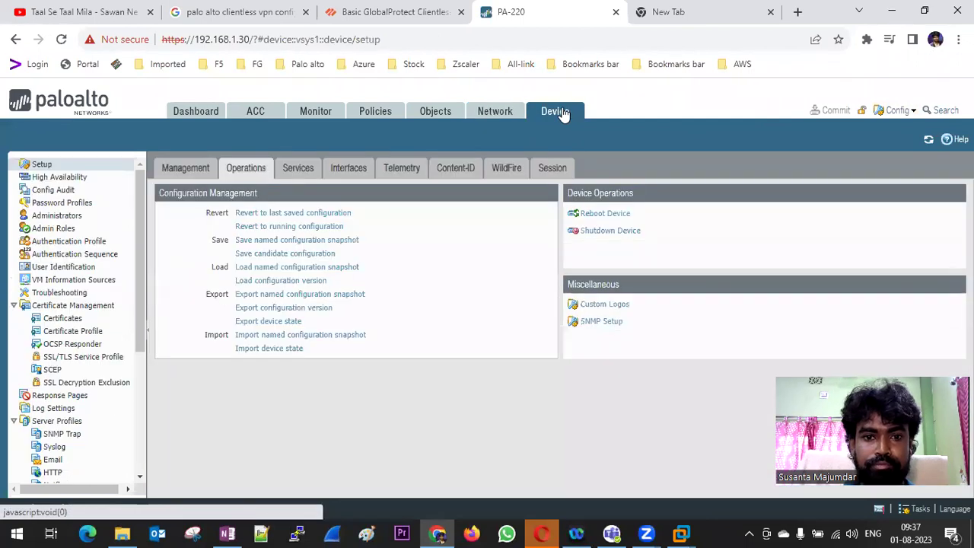
pyautogui.click(269, 326)
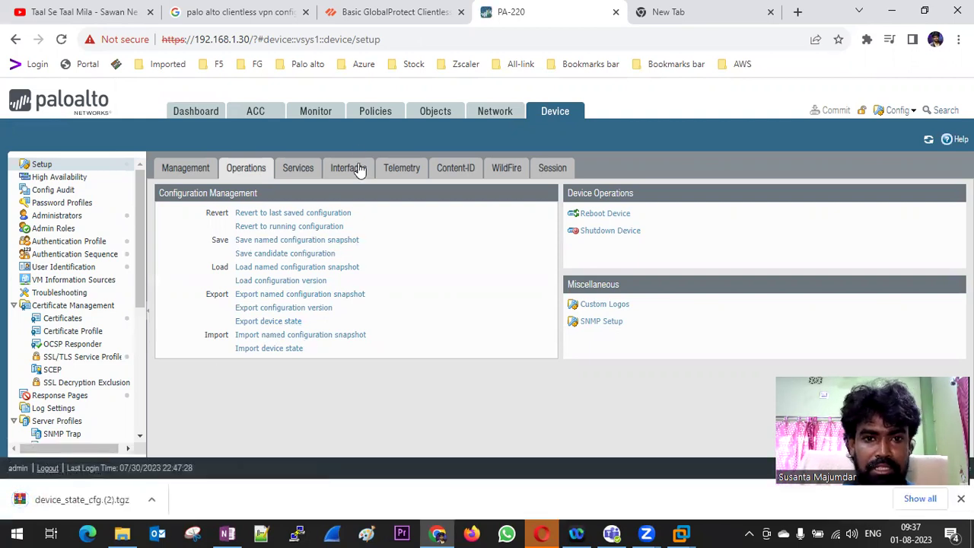
# Return to the GlobalProtect portals list and enable Clientless VPN in the GP-VPNPortal configuration
pyautogui.click(487, 113)
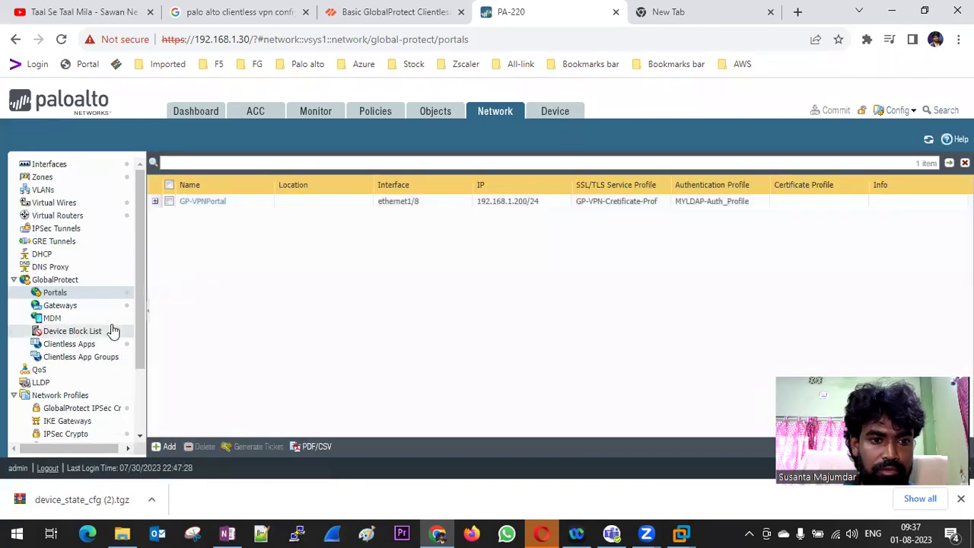
pyautogui.click(210, 203)
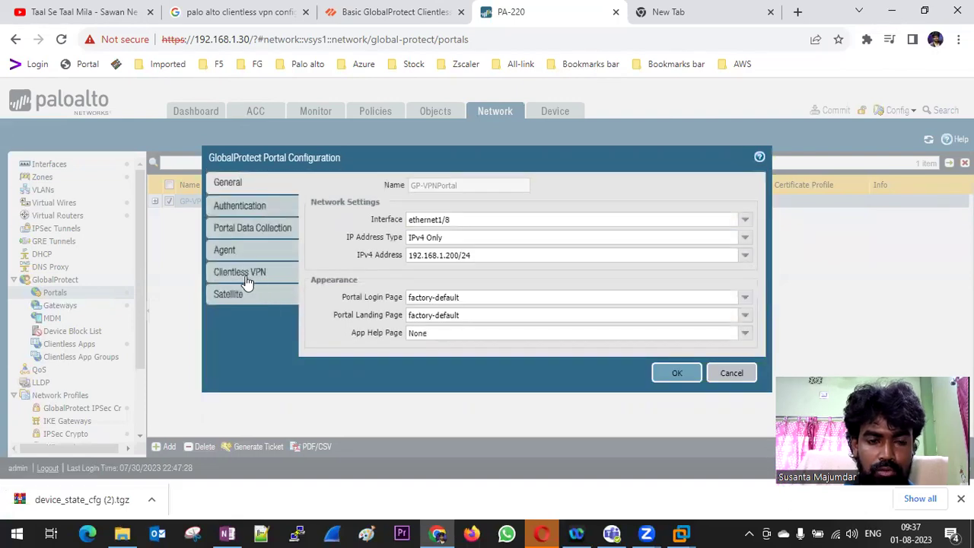
pyautogui.click(242, 273)
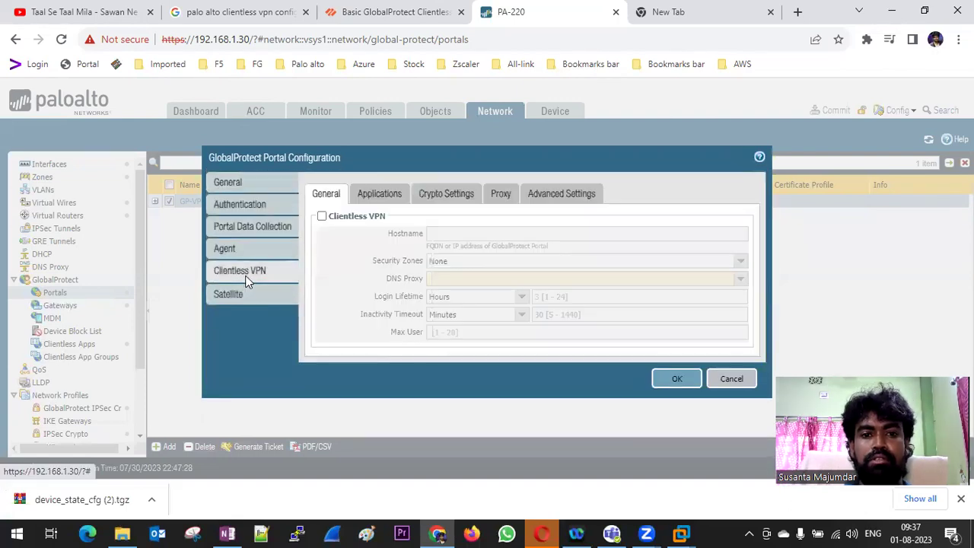
pyautogui.click(323, 217)
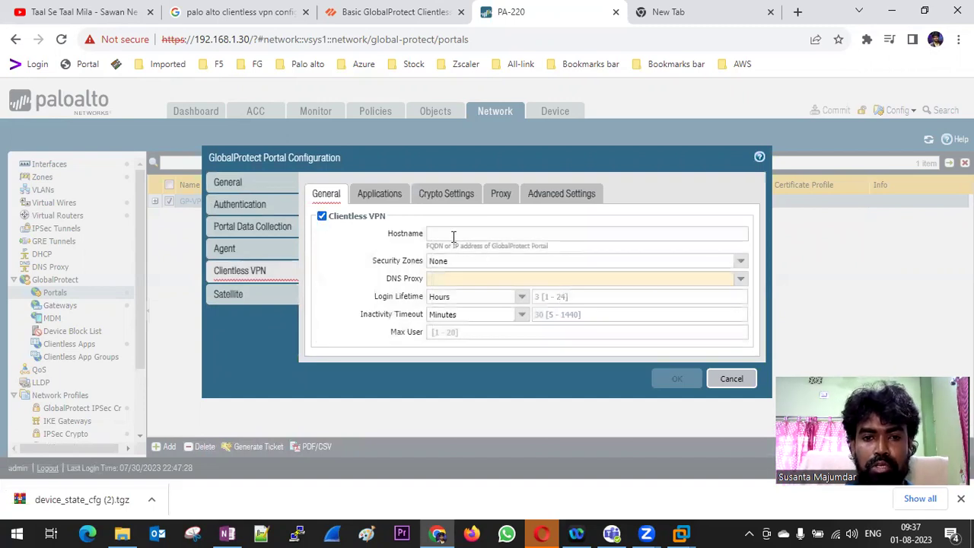
# Set the Clientless VPN hostname to 192.168.1.200 and move the dialog clear of the portal's row in the list
pyautogui.click(453, 235)
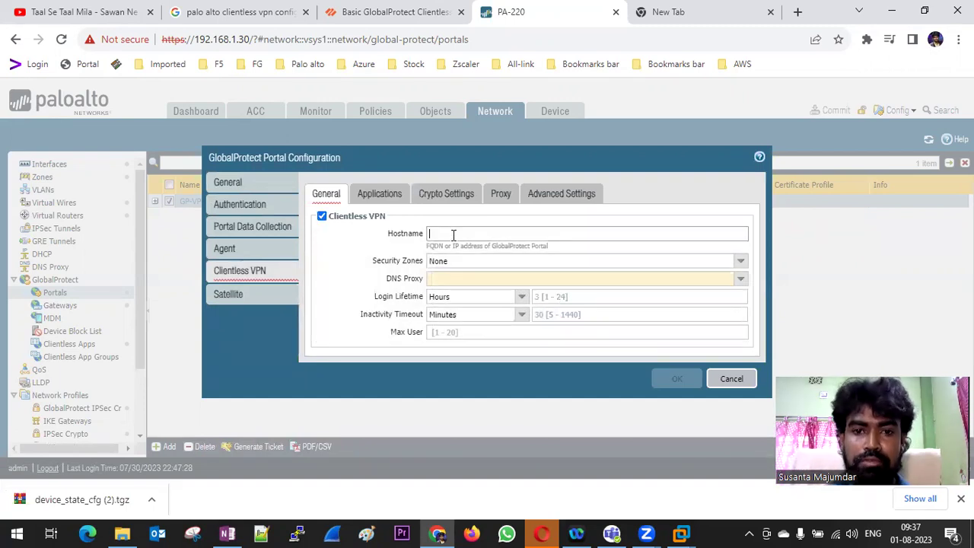
pyautogui.write('192')
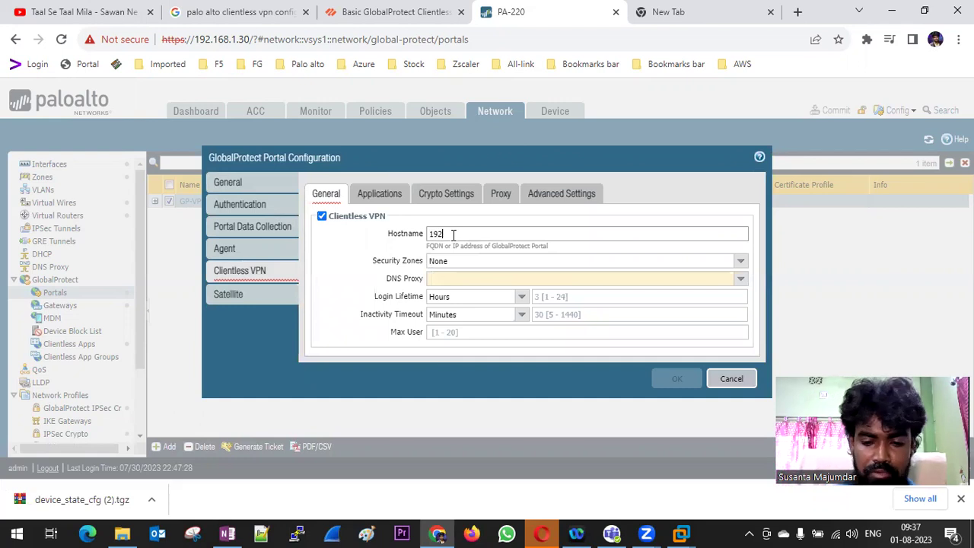
pyautogui.write('.168.1.200')
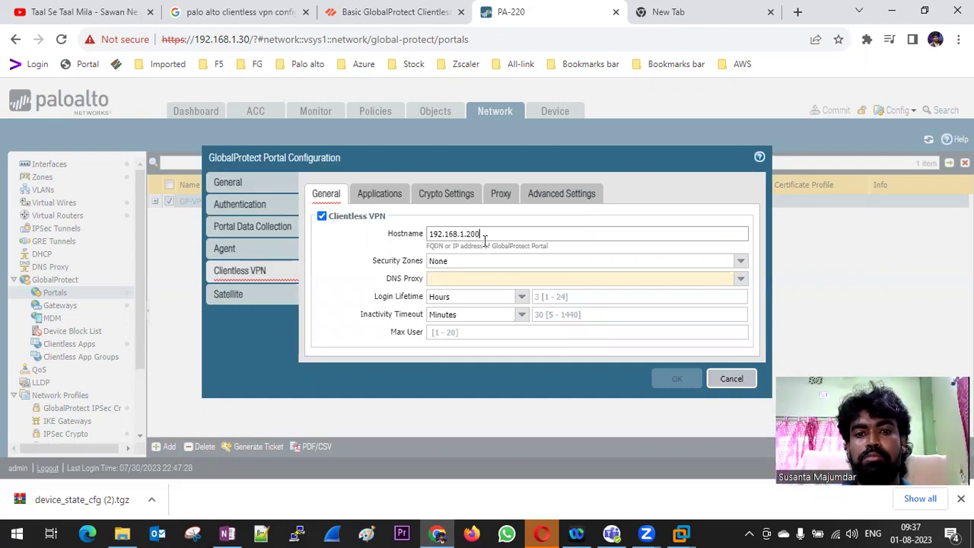
pyautogui.moveTo(451, 155); pyautogui.dragTo(442, 218)
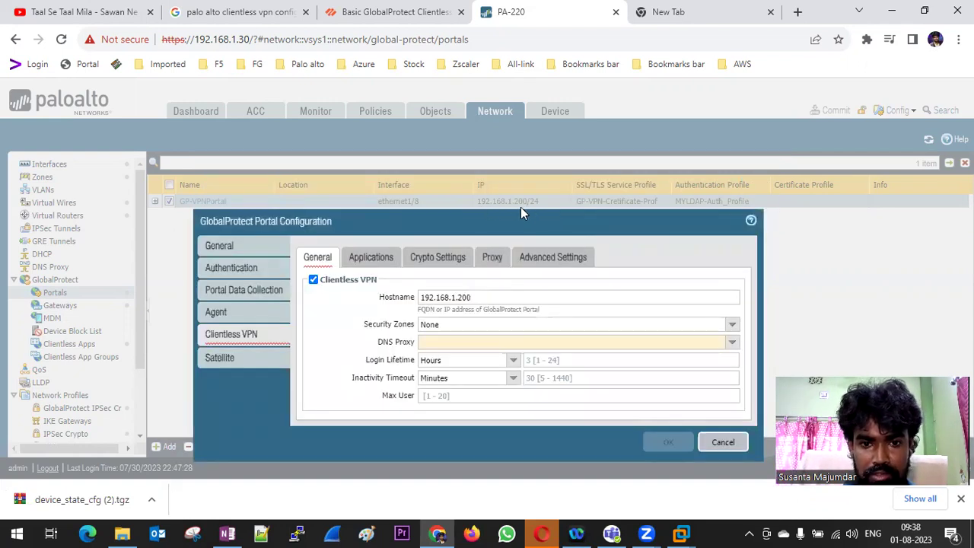
# Create a new security zone named SSl-VPN of type Tunnel for the Clientless VPN
pyautogui.click(731, 327)
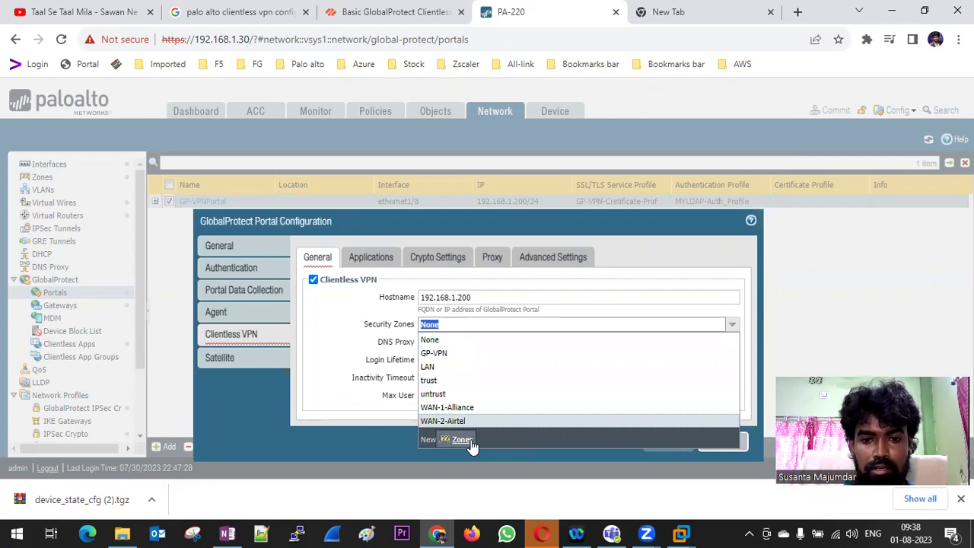
pyautogui.click(361, 305)
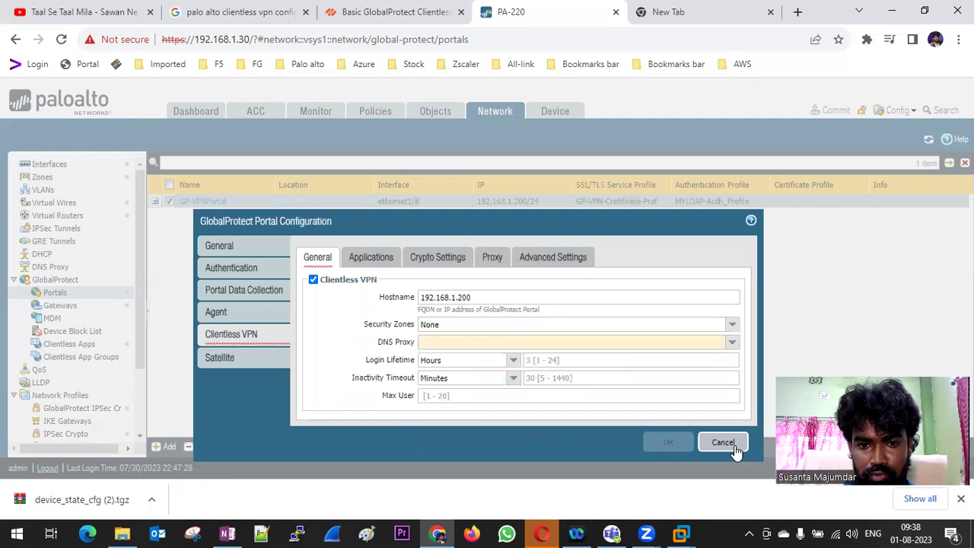
pyautogui.click(731, 326)
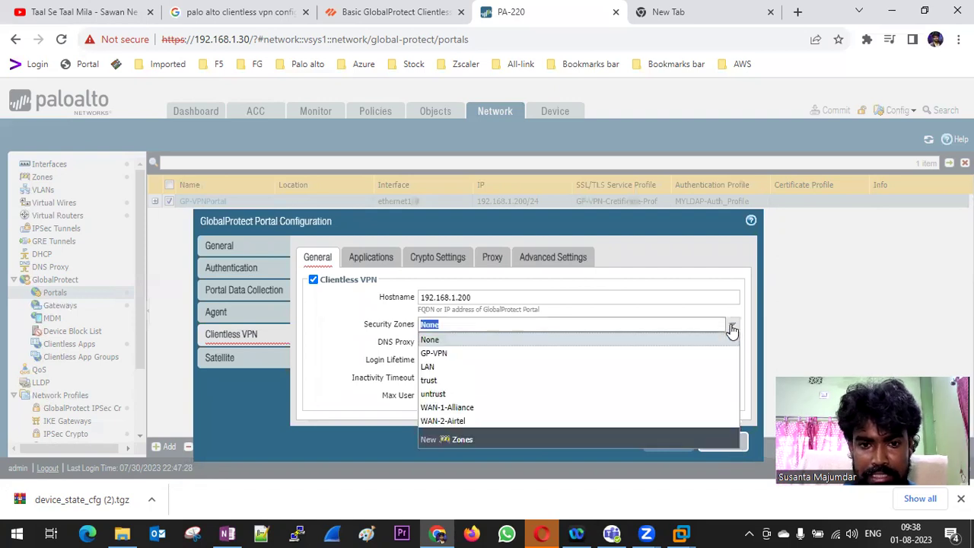
pyautogui.click(461, 442)
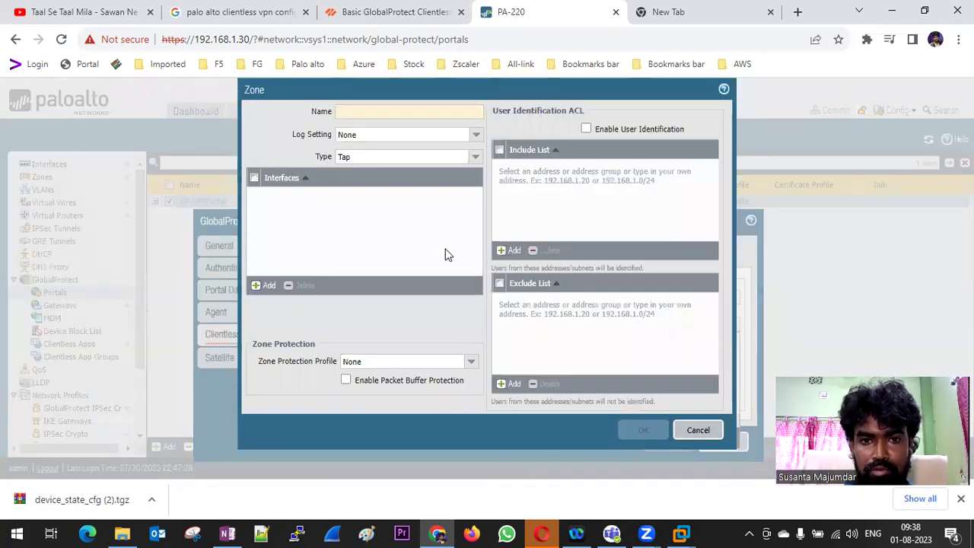
pyautogui.click(351, 112)
pyautogui.write('ssl')
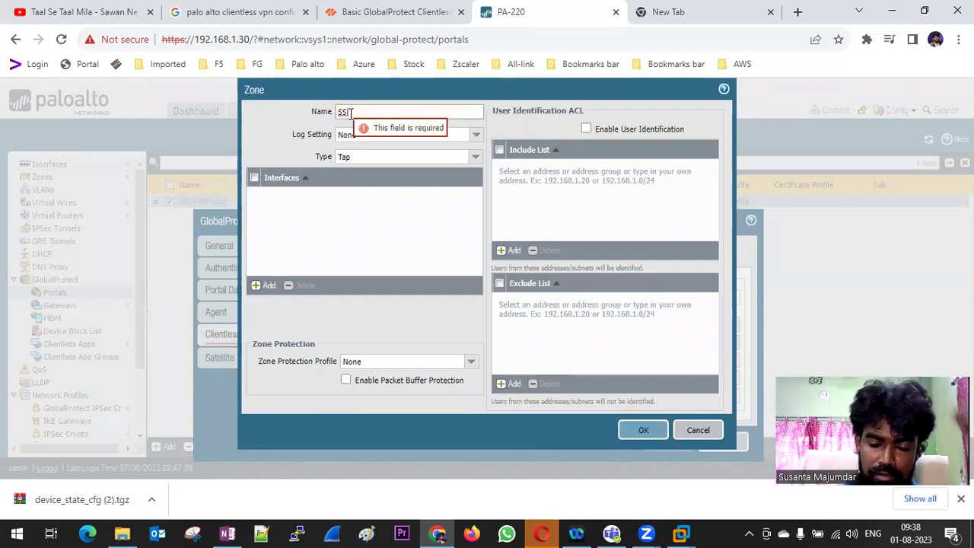
pyautogui.write('-vpn')
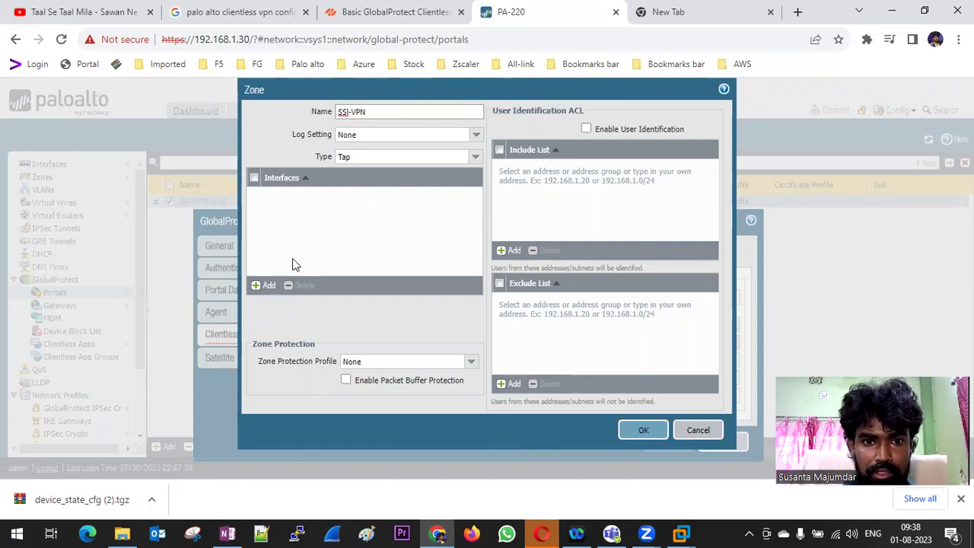
pyautogui.click(474, 162)
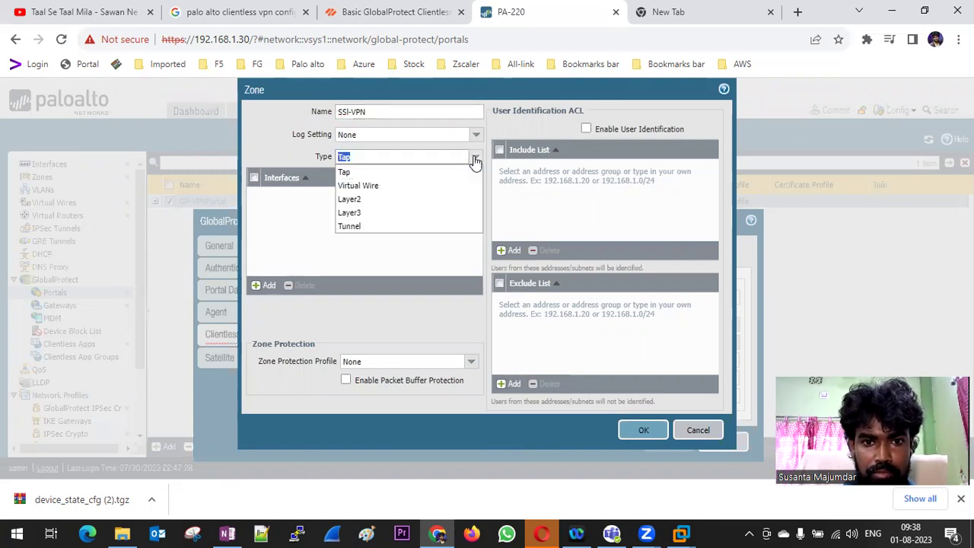
pyautogui.click(363, 224)
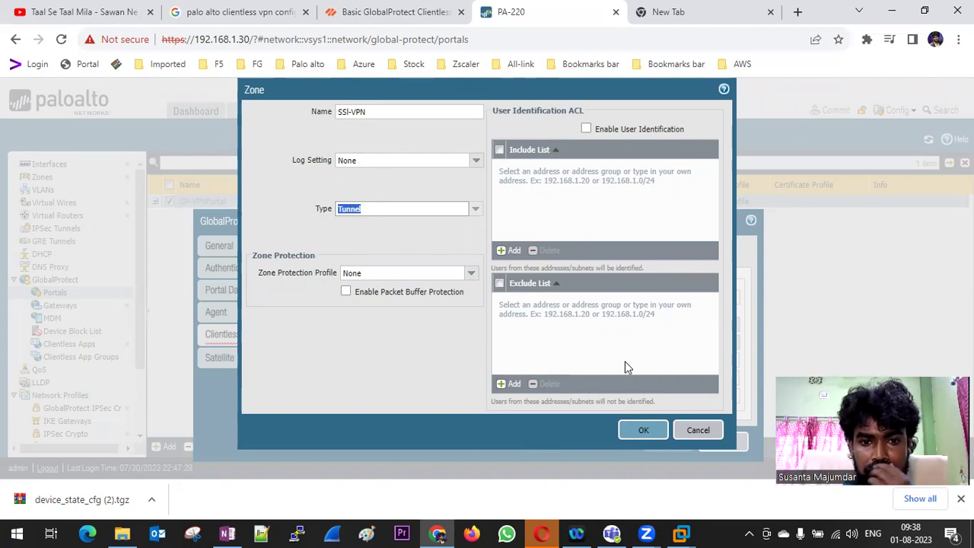
pyautogui.click(644, 432)
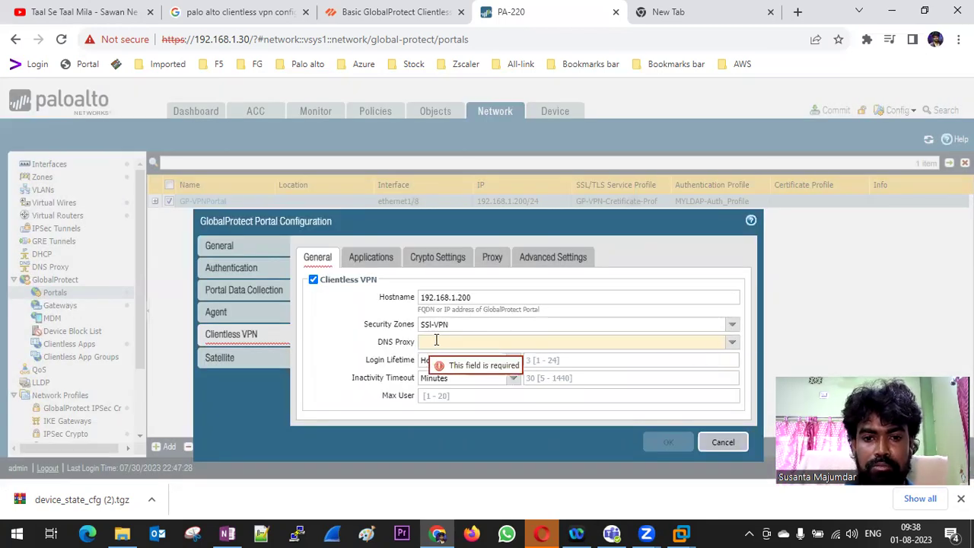
# Start a new DNS proxy for the Clientless VPN and name it DNS-Proxy-SSL
pyautogui.click(732, 342)
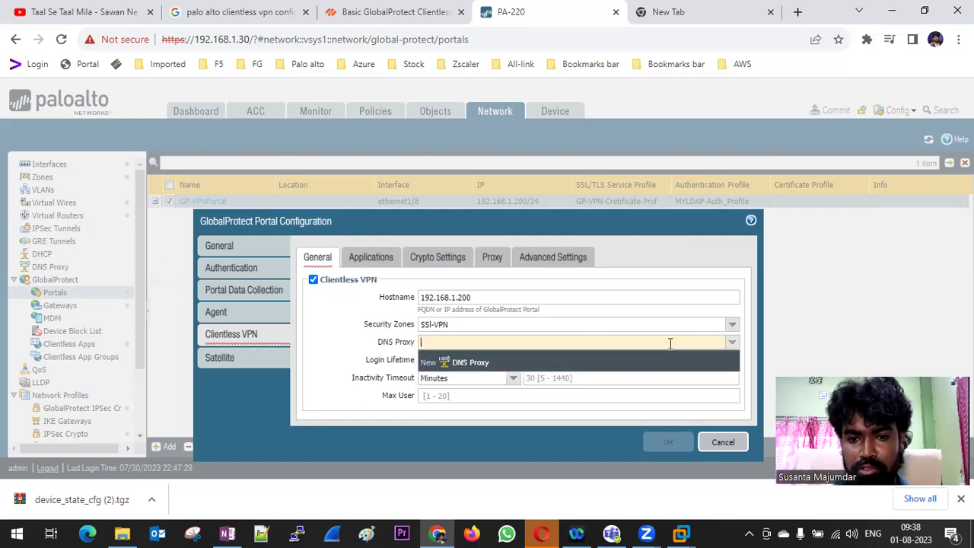
pyautogui.click(473, 365)
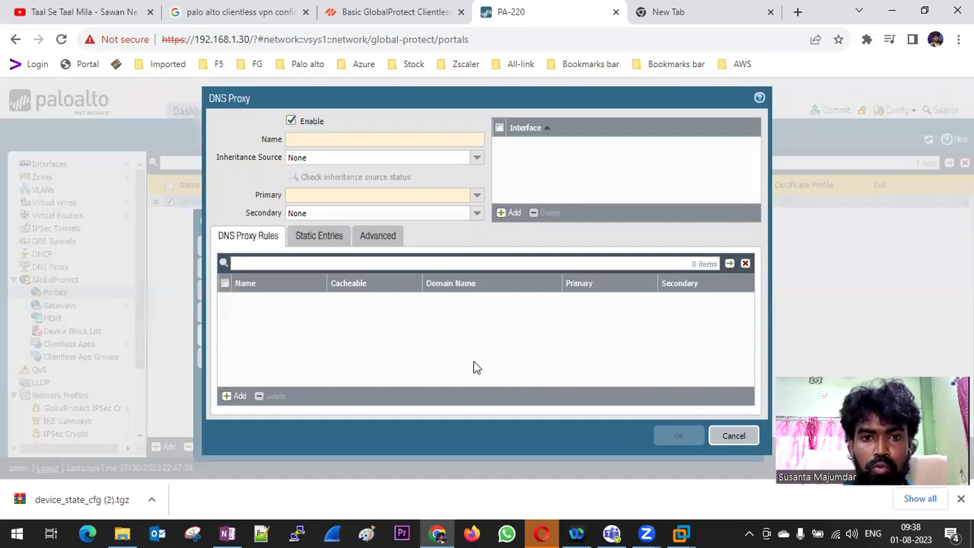
pyautogui.click(308, 140)
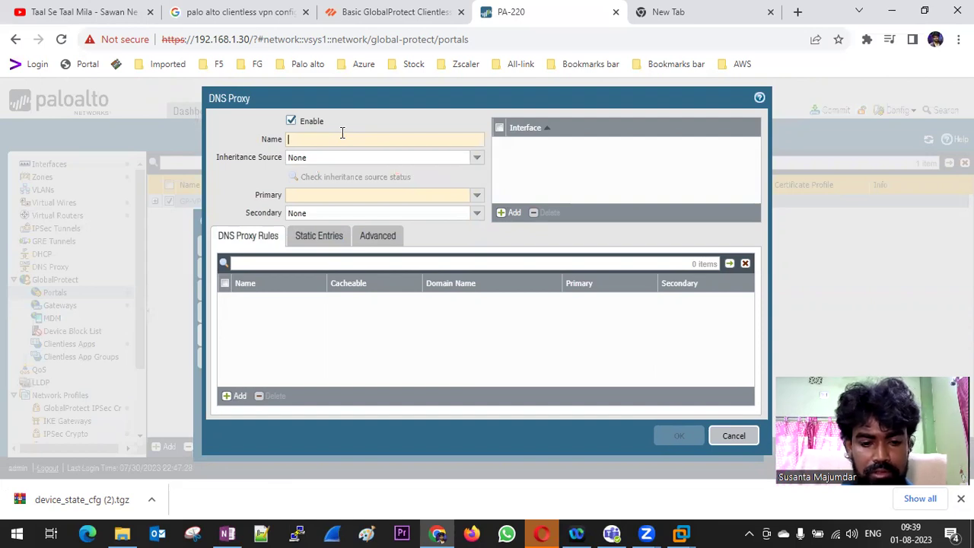
pyautogui.write('DNS')
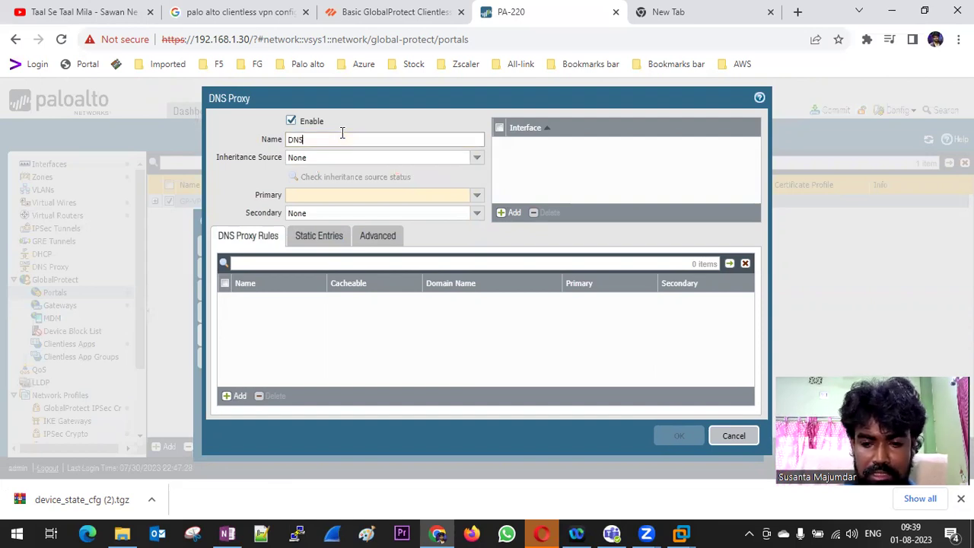
pyautogui.write('-Proxy')
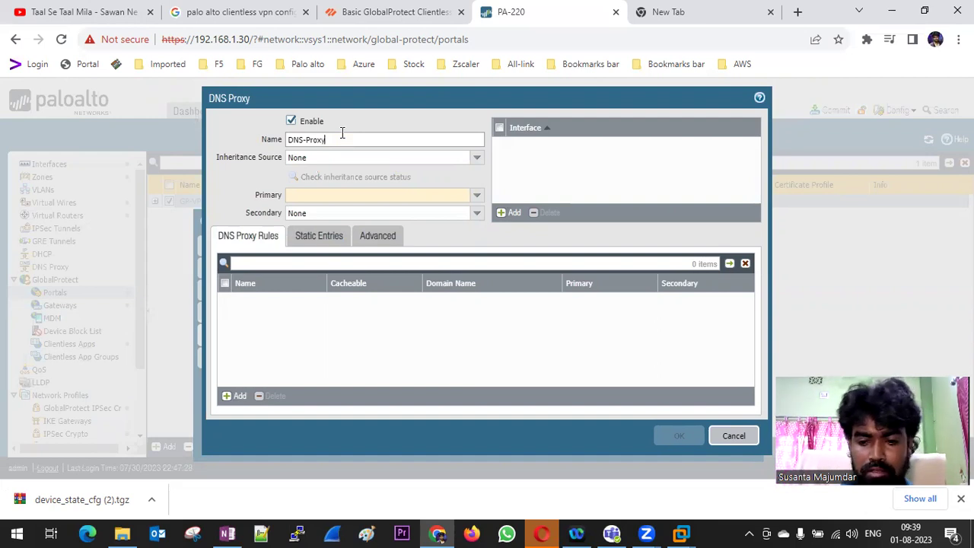
pyautogui.write('-SSL')
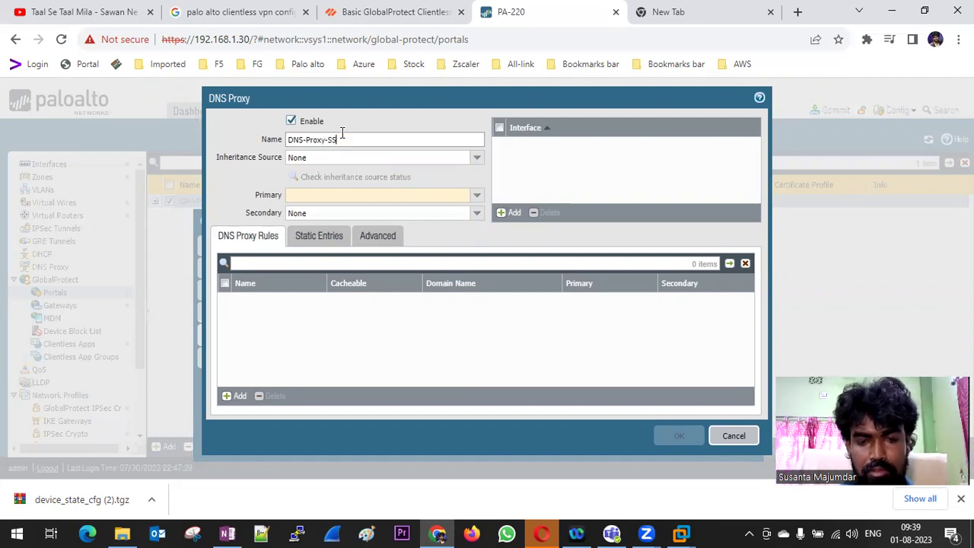
# Set both the primary and secondary DNS servers of the proxy to inherited
pyautogui.click(476, 196)
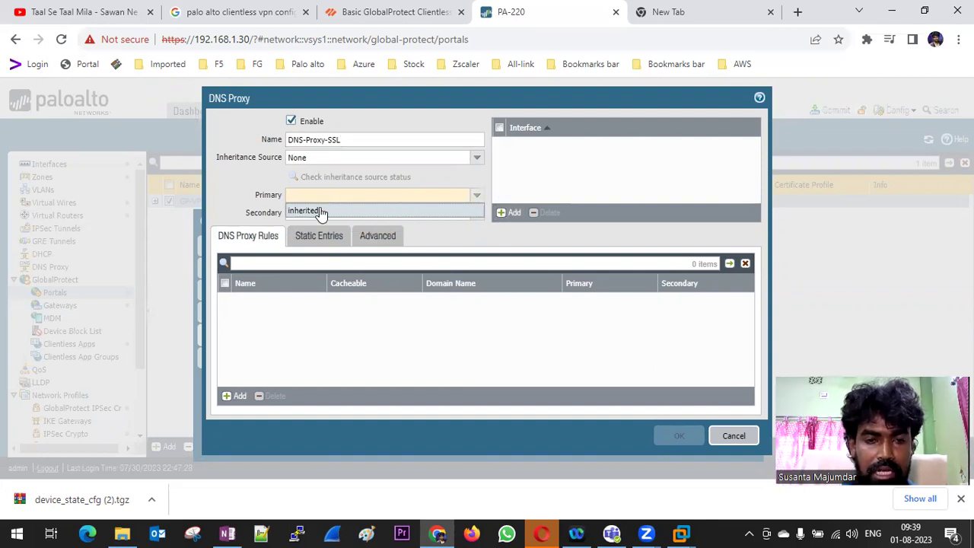
pyautogui.click(321, 211)
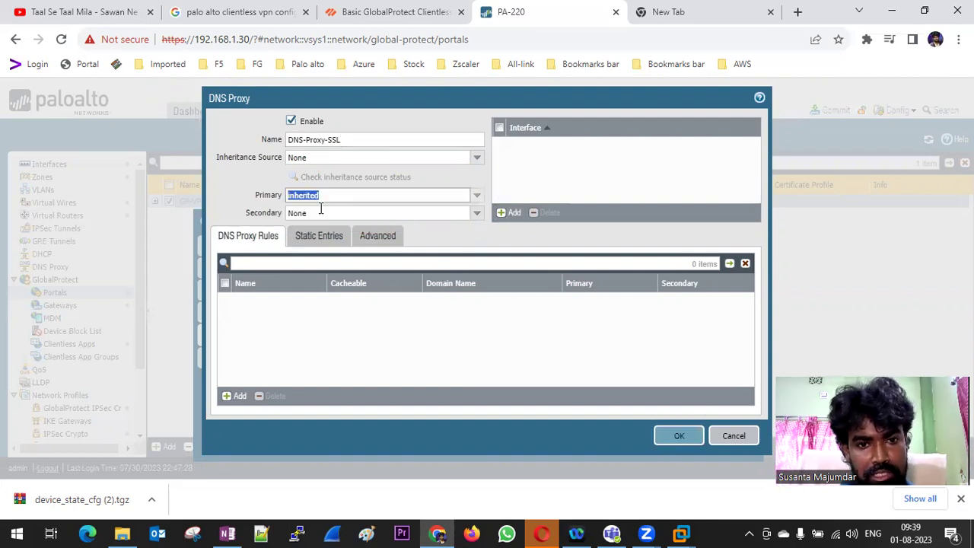
pyautogui.click(477, 213)
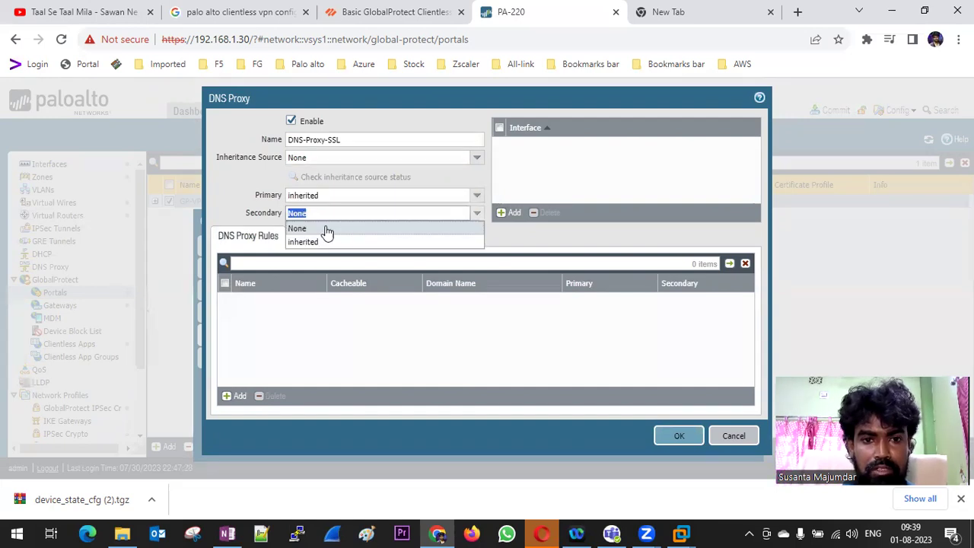
pyautogui.click(308, 242)
# Add interface ethernet1/8 to the DNS proxy and save the proxy
pyautogui.click(541, 145)
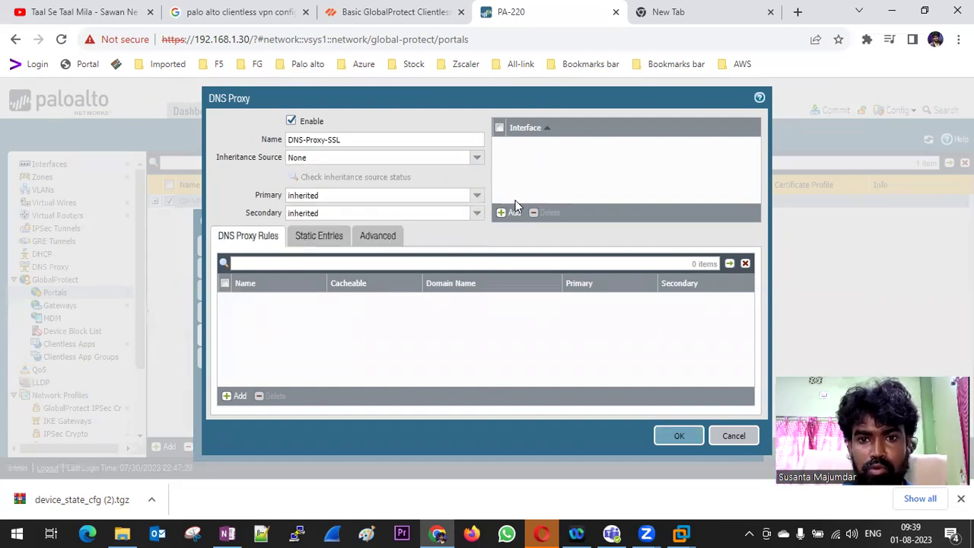
pyautogui.click(515, 214)
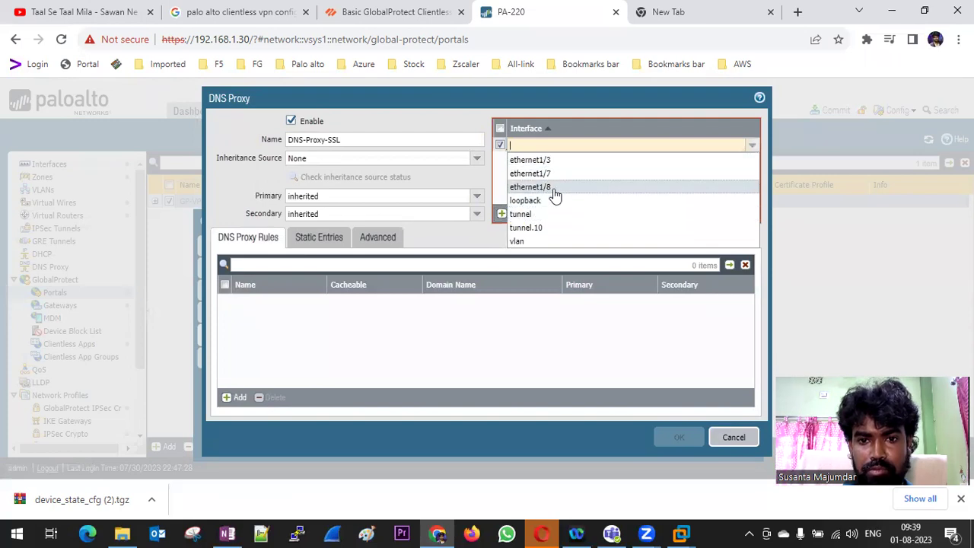
pyautogui.click(554, 190)
pyautogui.click(501, 326)
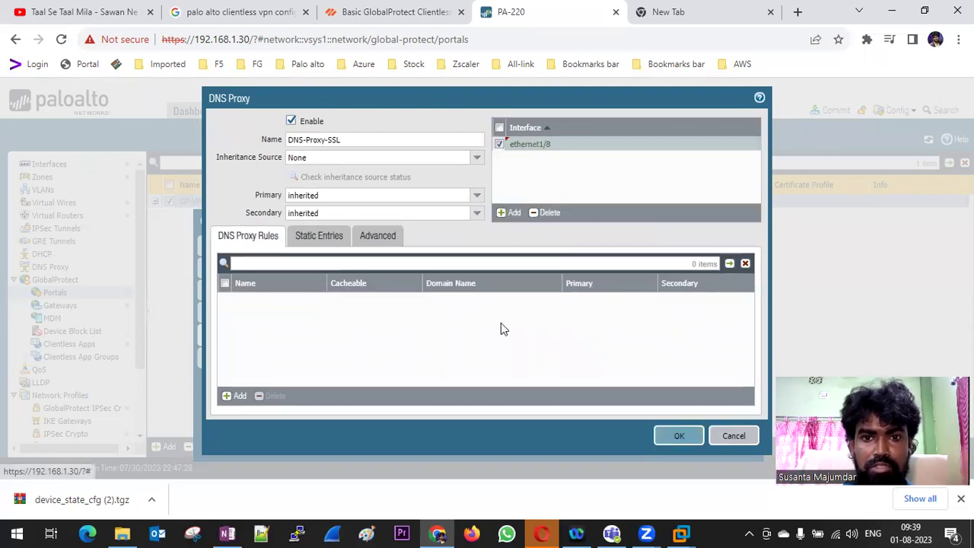
pyautogui.click(475, 197)
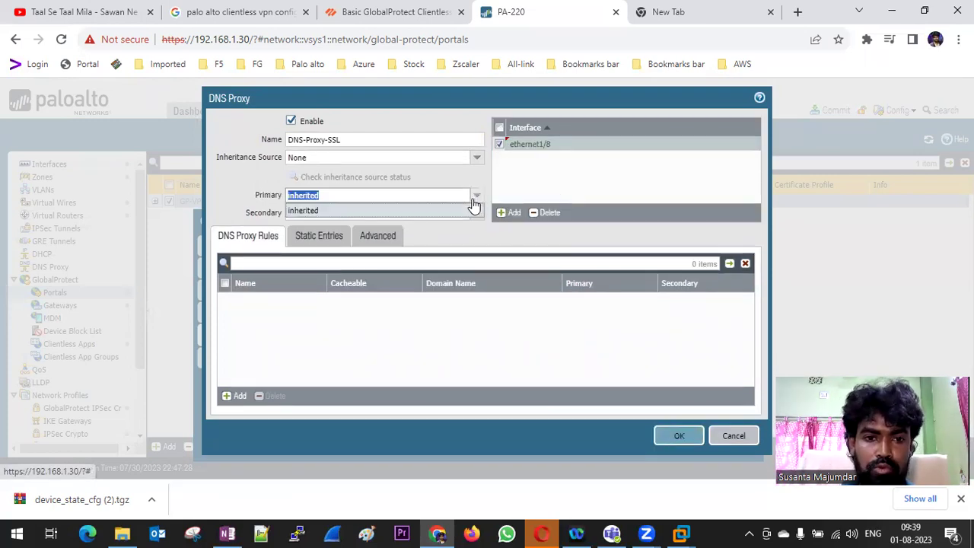
pyautogui.click(249, 192)
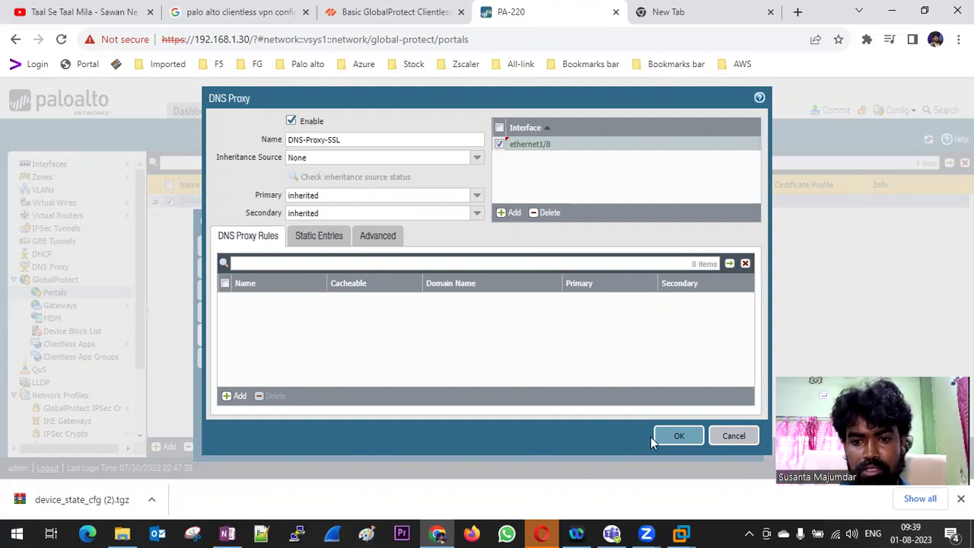
pyautogui.click(677, 439)
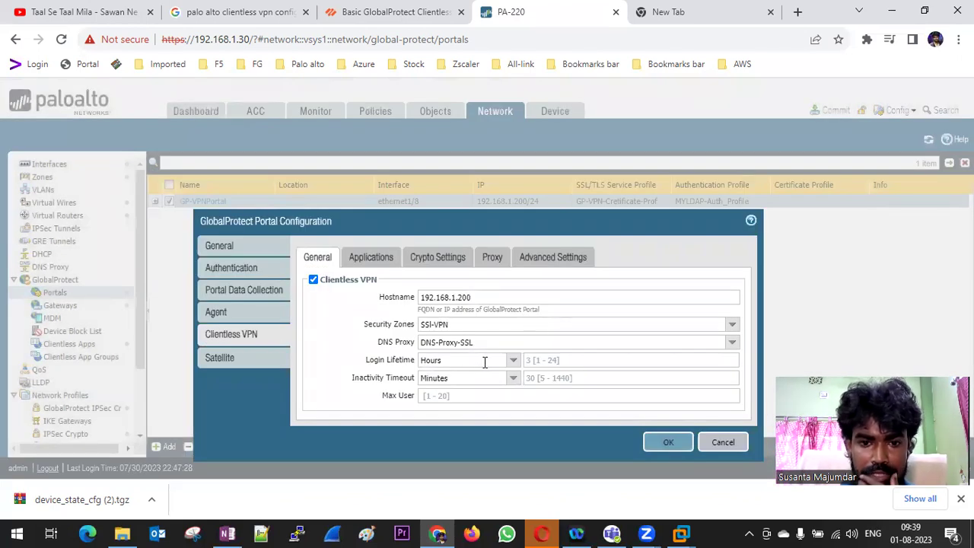
pyautogui.click(538, 361)
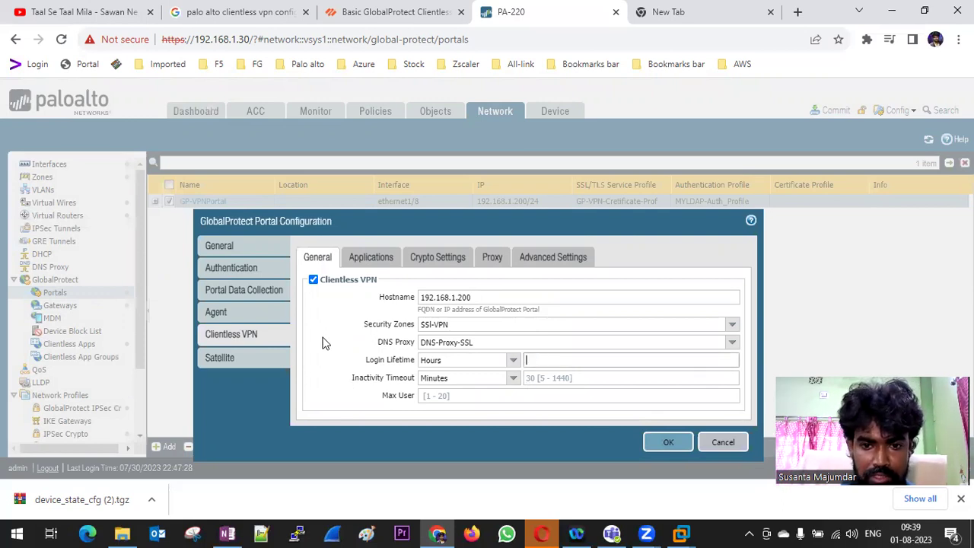
pyautogui.hotkey('shift', 'Tab')
pyautogui.hotkey('shift', 'Tab')
pyautogui.hotkey('shift', 'Tab')
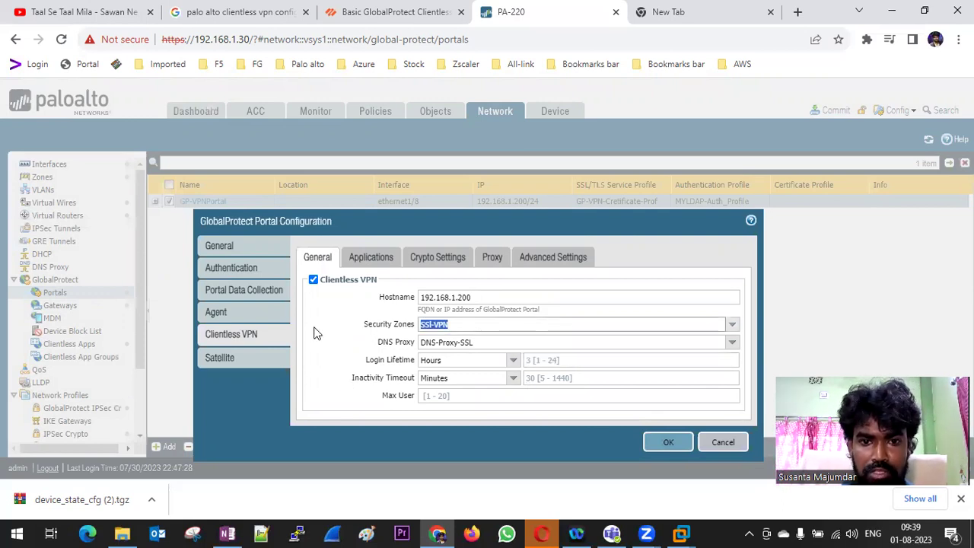
# Add an applications-to-user mapping named Application-for SSL to the Clientless VPN and include the existing Google application
pyautogui.click(370, 257)
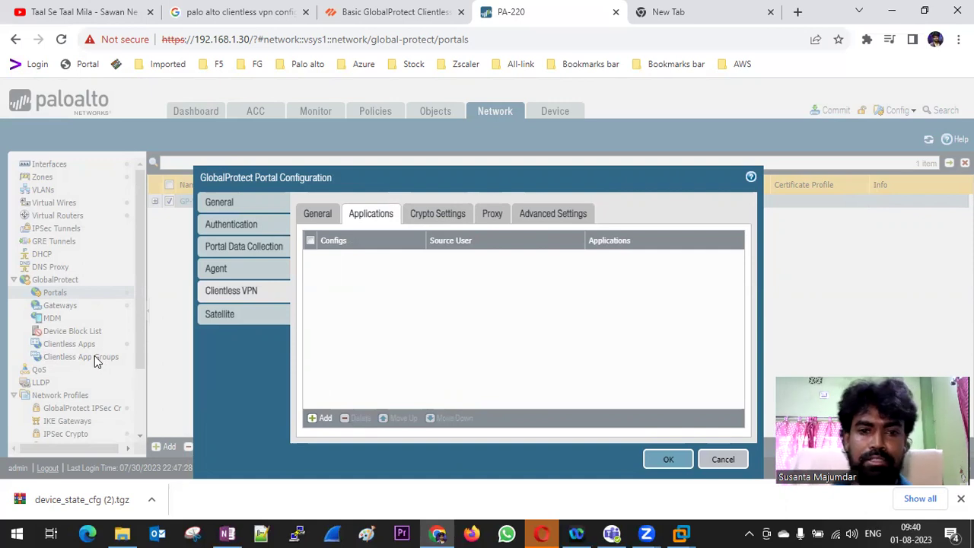
pyautogui.click(322, 418)
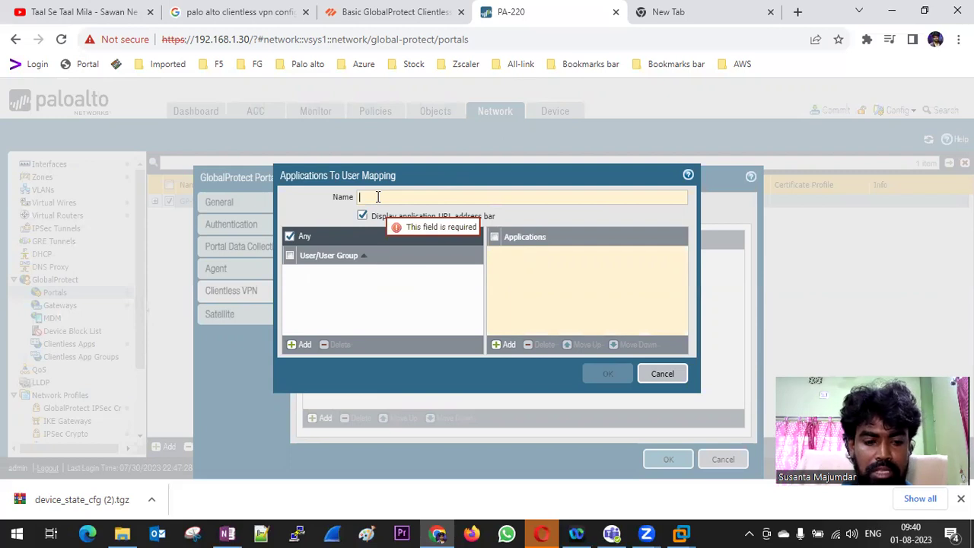
pyautogui.write('App')
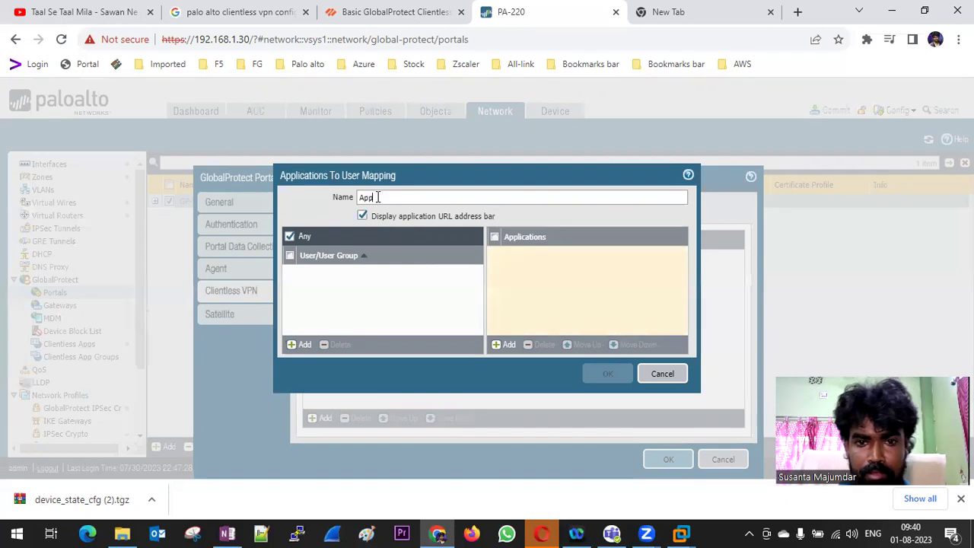
pyautogui.write('lication')
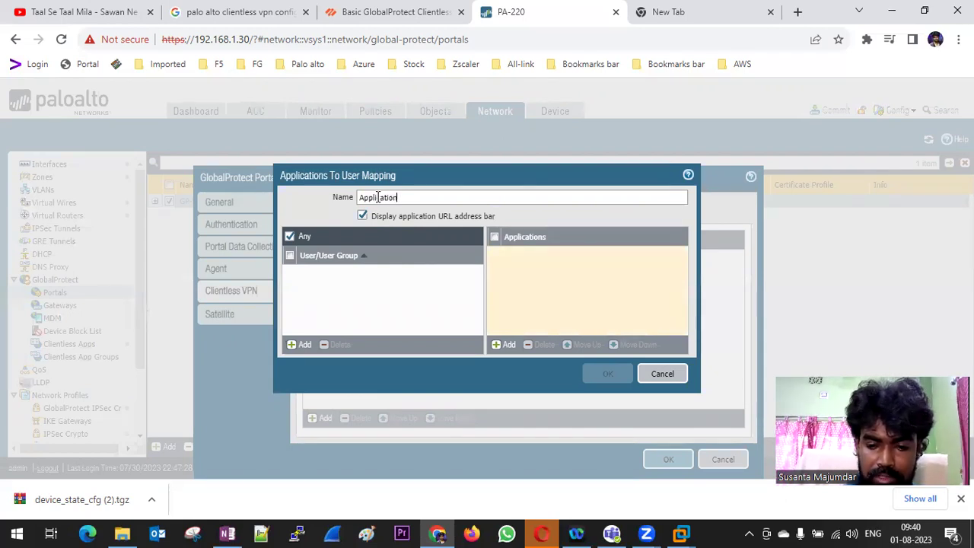
pyautogui.write('-for SSL')
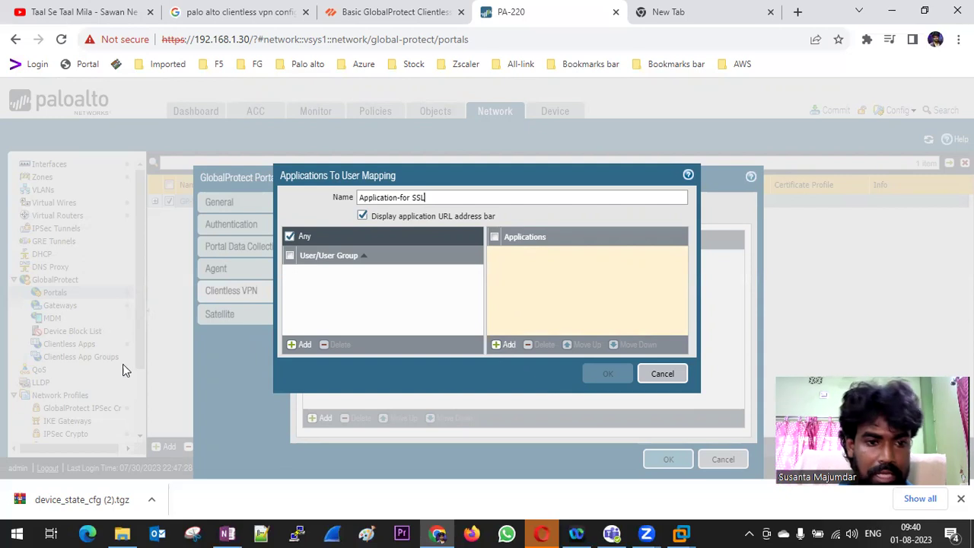
pyautogui.click(504, 344)
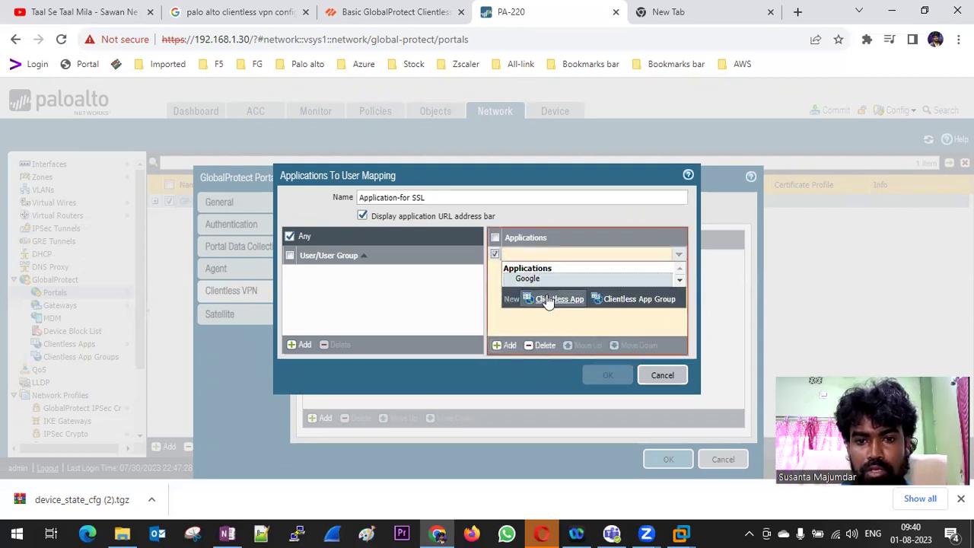
# Start a new clientless application in the mapping's applications list and name it FB
pyautogui.click(506, 345)
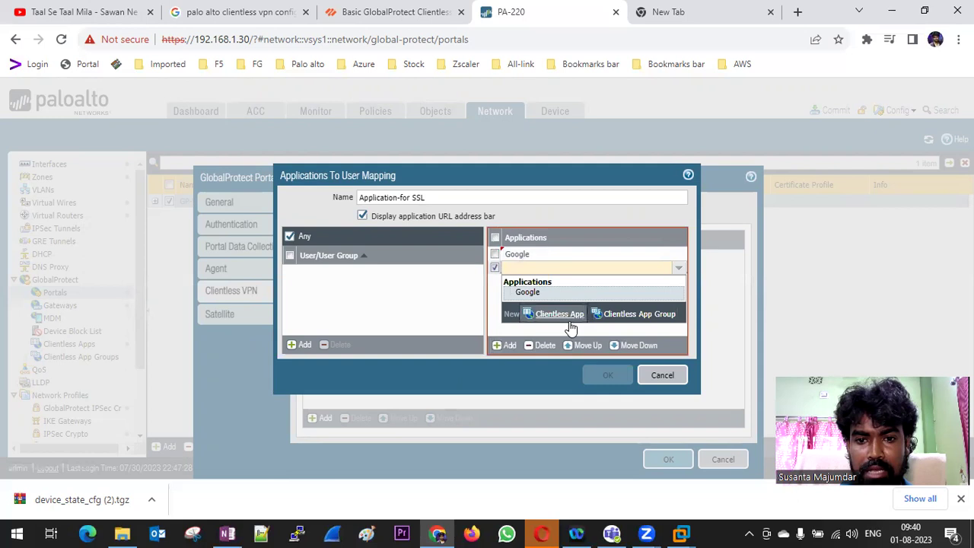
pyautogui.click(559, 314)
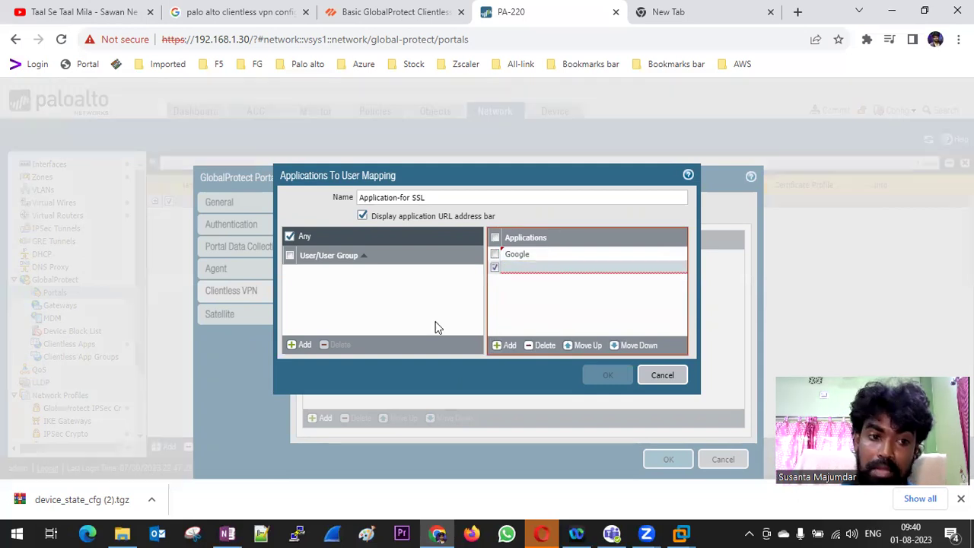
pyautogui.click(448, 244)
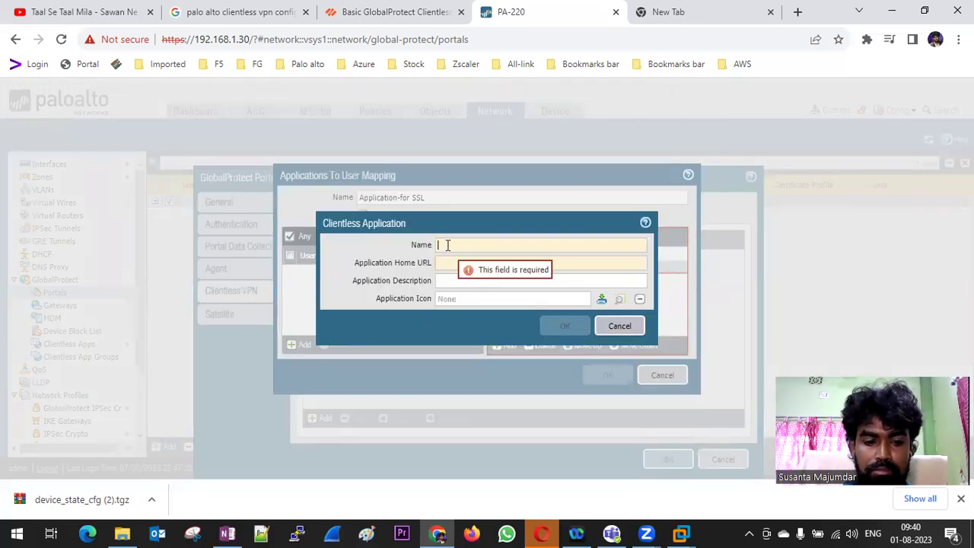
pyautogui.write('fB')
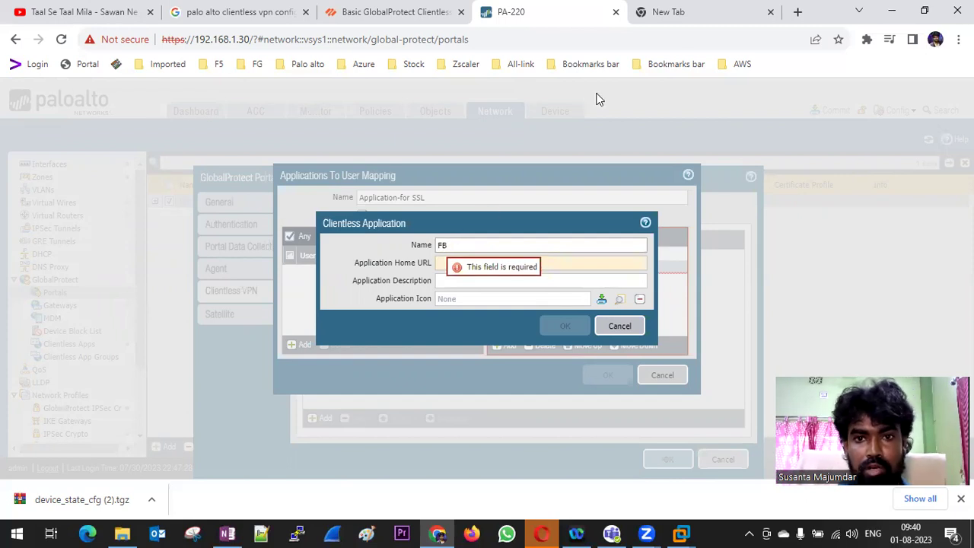
# Open facebook.com in the empty browser tab and copy its address
pyautogui.click(724, 11)
pyautogui.click(343, 41)
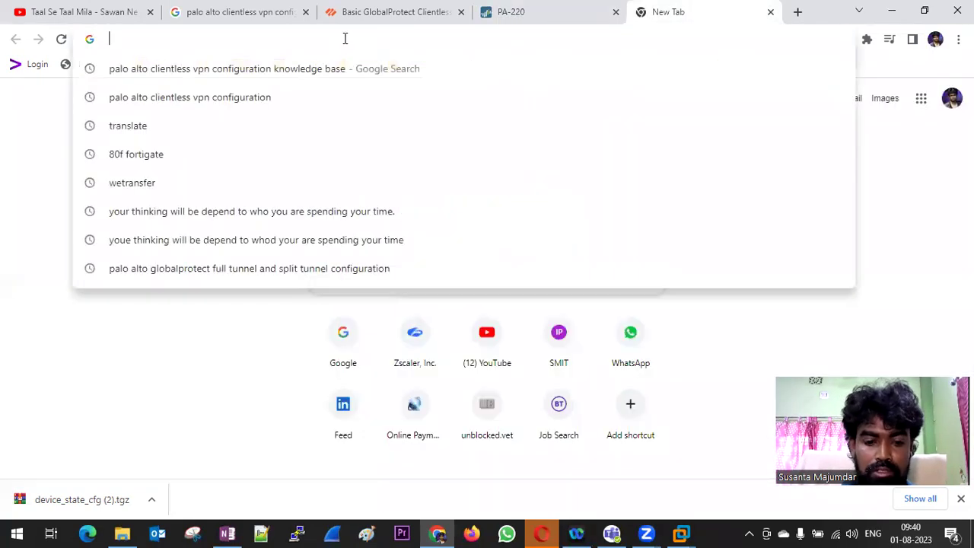
pyautogui.write('fac')
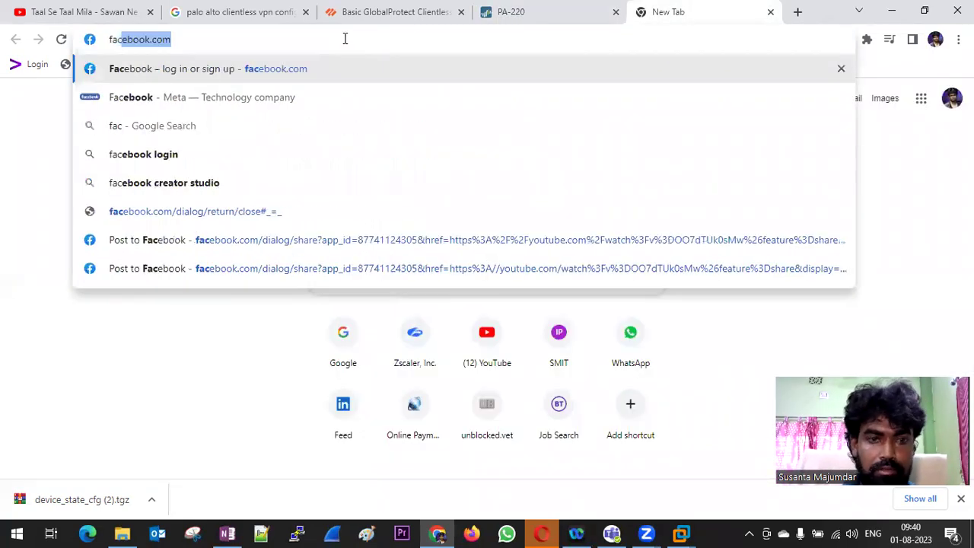
pyautogui.press('Right')
pyautogui.press('Return')
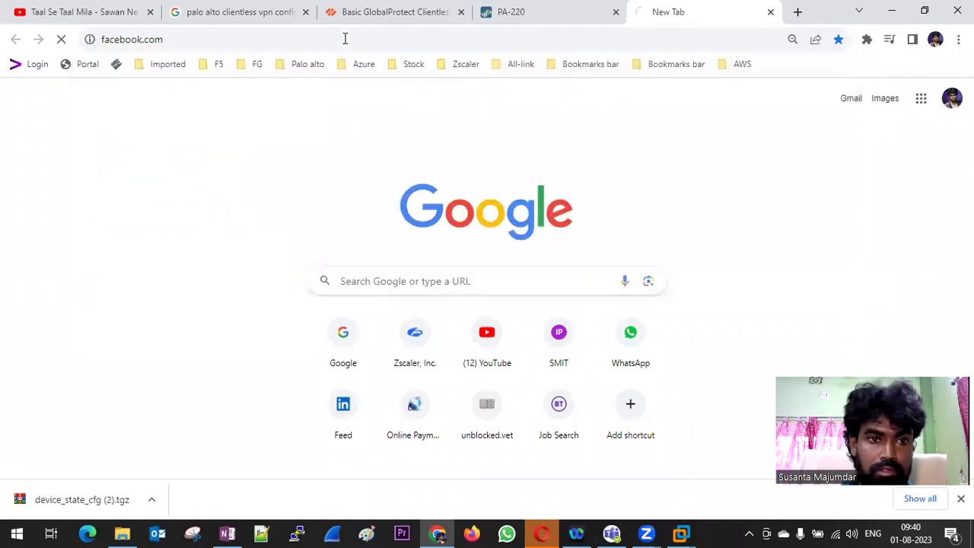
pyautogui.click(218, 42)
pyautogui.hotkey('ctrl', 'c')
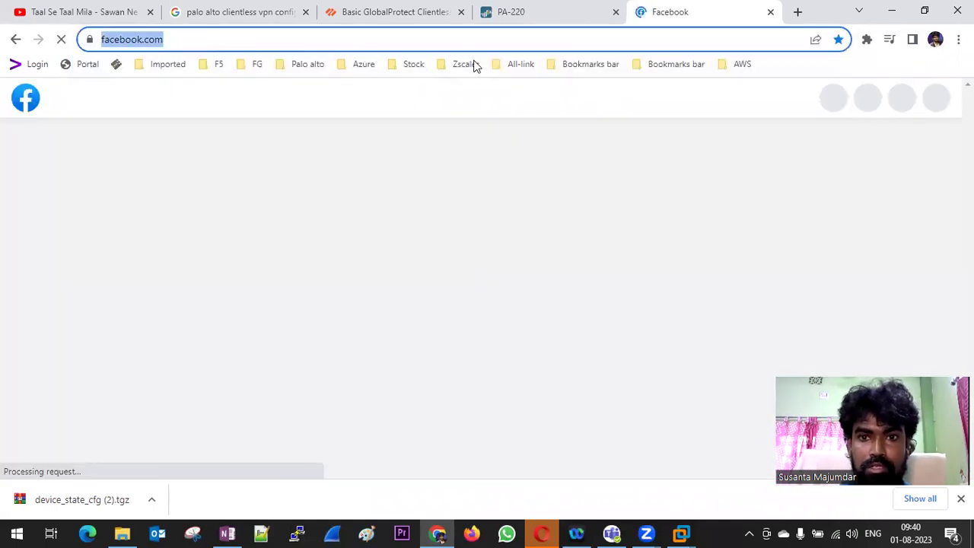
pyautogui.click(556, 13)
pyautogui.click(470, 263)
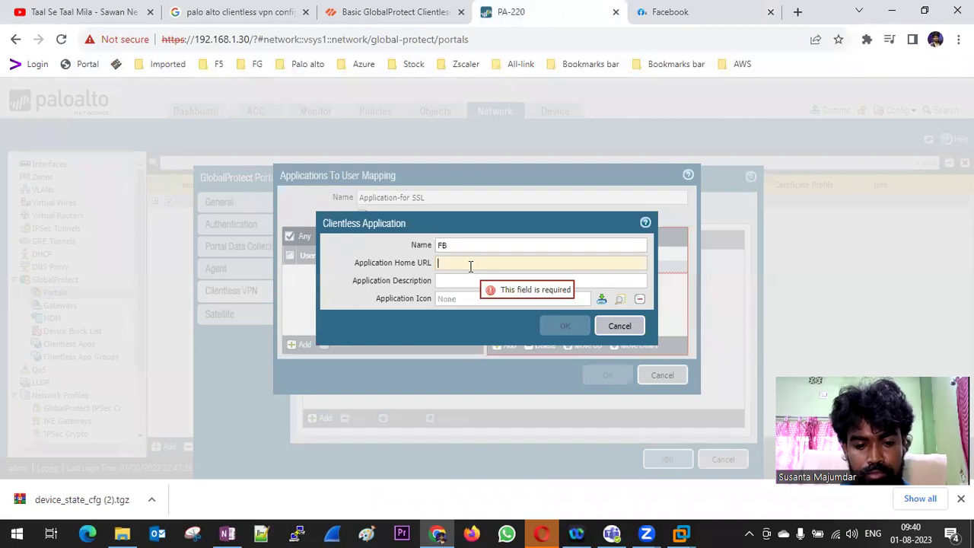
pyautogui.hotkey('ctrl', 'v')
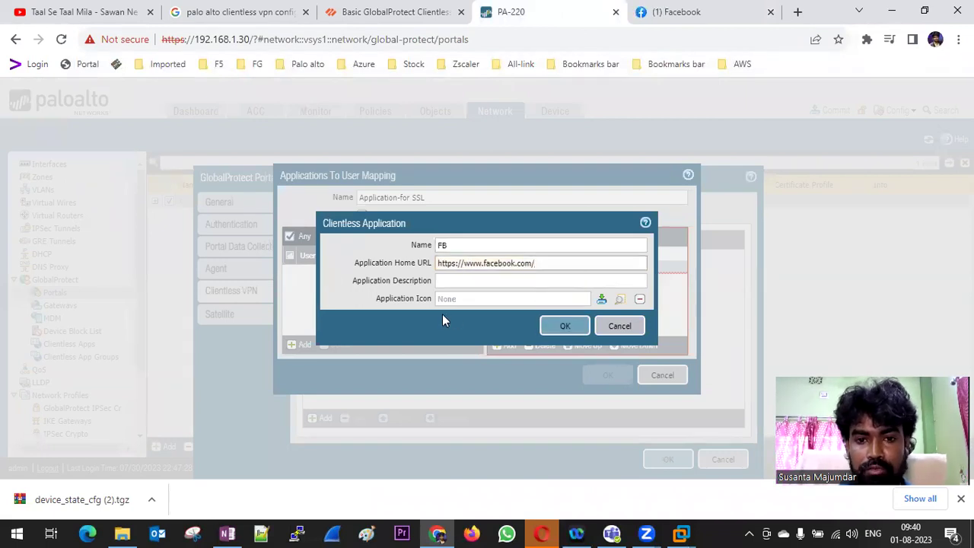
pyautogui.click(600, 299)
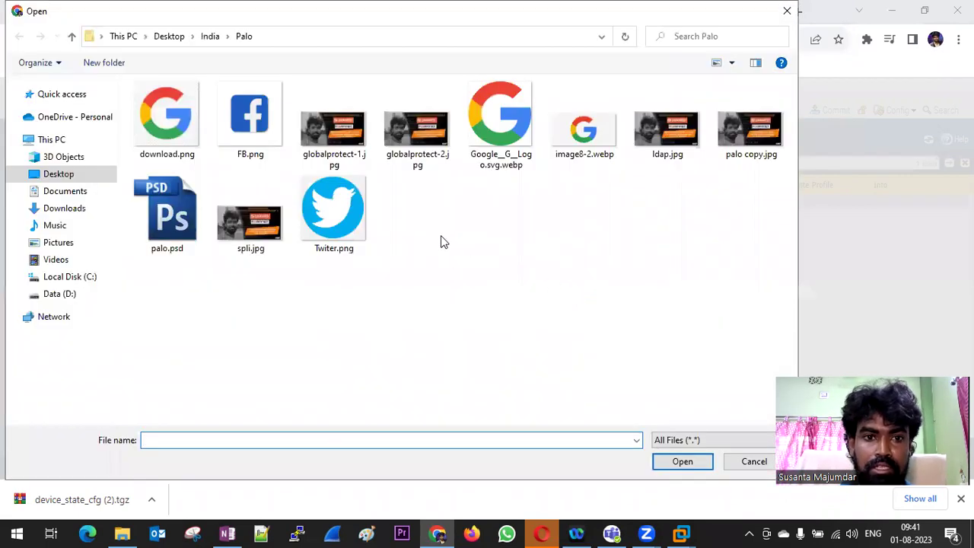
pyautogui.doubleClick(250, 118)
pyautogui.click(566, 329)
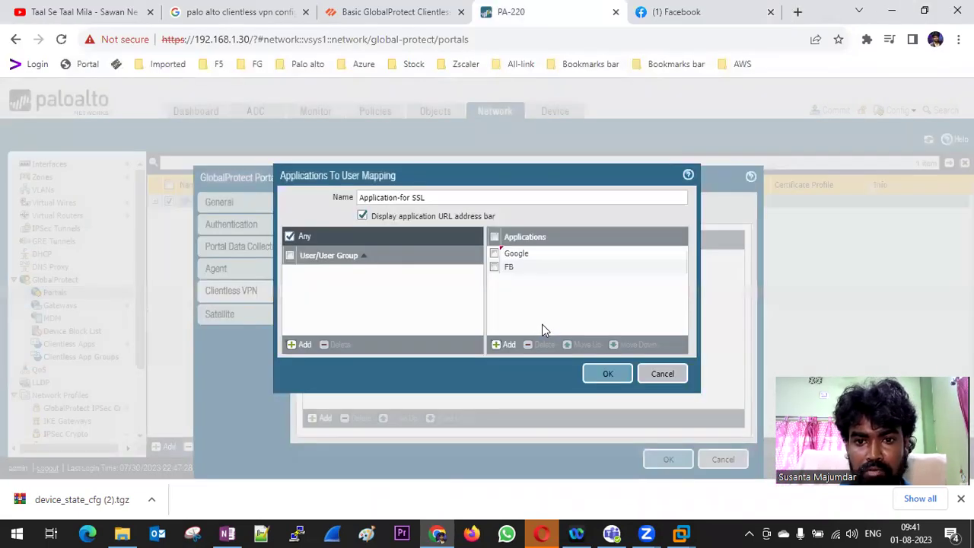
# Start another new clientless application in the mapping's applications list
pyautogui.click(503, 345)
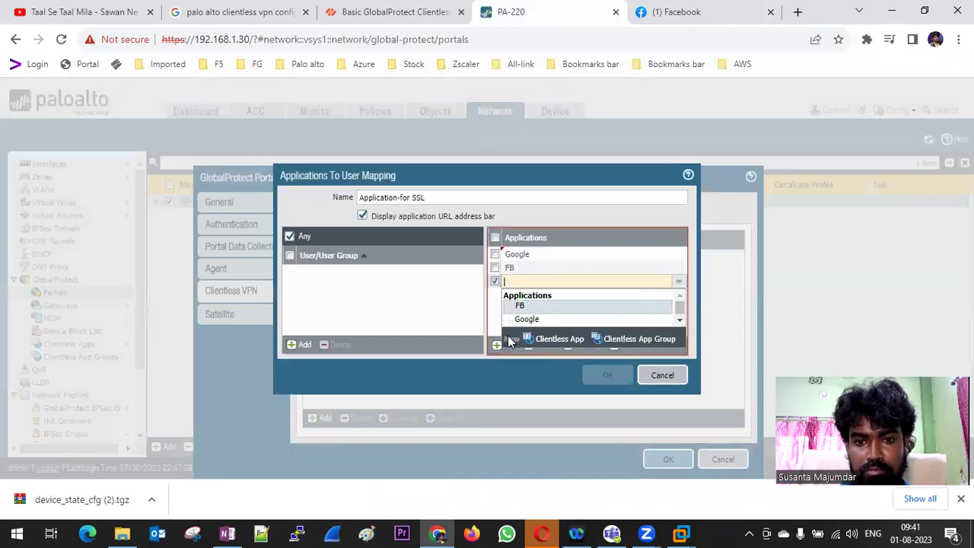
pyautogui.click(554, 340)
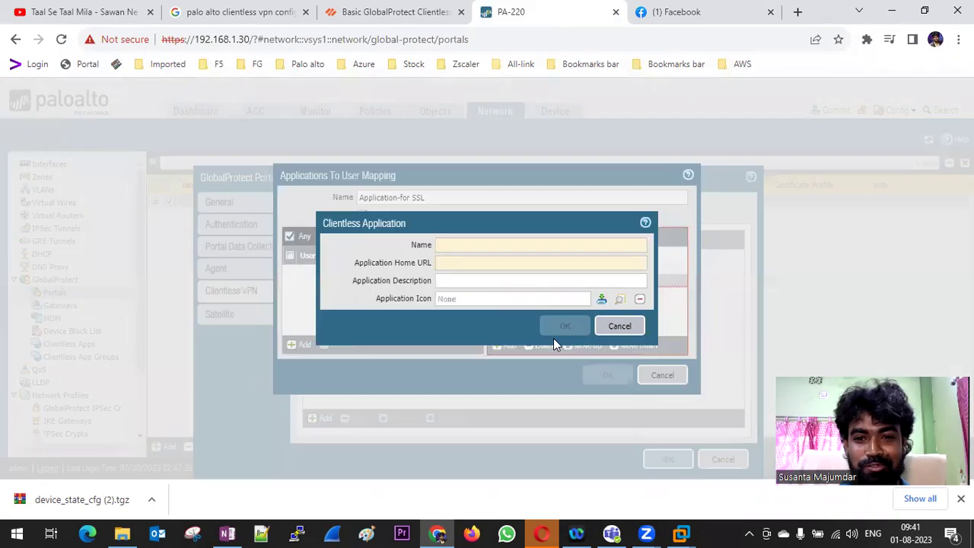
pyautogui.click(453, 245)
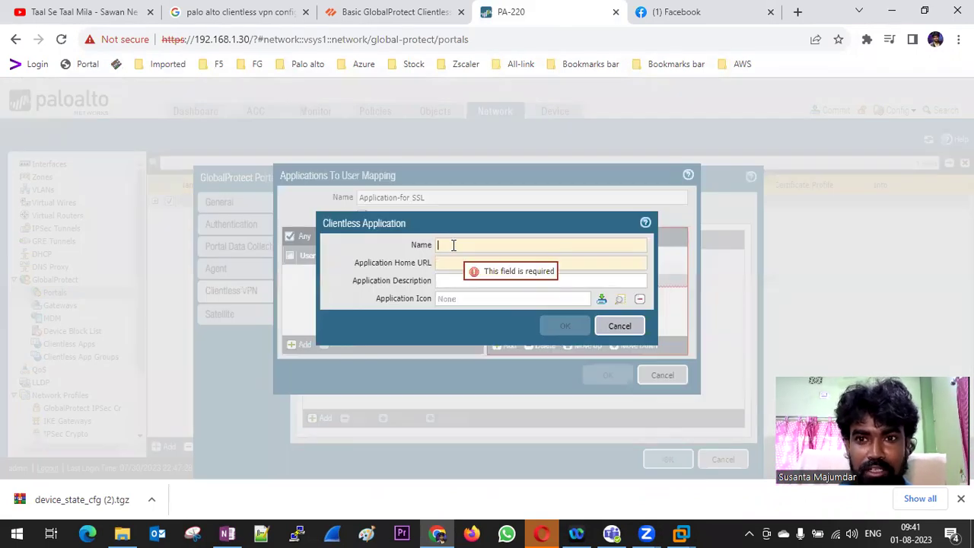
# Load twitter.com in the Facebook browser tab and copy the address of its home page
pyautogui.click(700, 12)
pyautogui.click(404, 43)
pyautogui.click(388, 43)
pyautogui.press('BackSpace')
pyautogui.press('BackSpace')
pyautogui.press('BackSpace')
pyautogui.press('BackSpace')
pyautogui.press('BackSpace')
pyautogui.press('BackSpace')
pyautogui.press('BackSpace')
pyautogui.press('BackSpace')
pyautogui.press('BackSpace')
pyautogui.press('BackSpace')
pyautogui.press('BackSpace')
pyautogui.press('BackSpace')
pyautogui.press('BackSpace')
pyautogui.press('BackSpace')
pyautogui.press('BackSpace')
pyautogui.press('BackSpace')
pyautogui.press('BackSpace')
pyautogui.press('BackSpace')
pyautogui.press('BackSpace')
pyautogui.press('BackSpace')
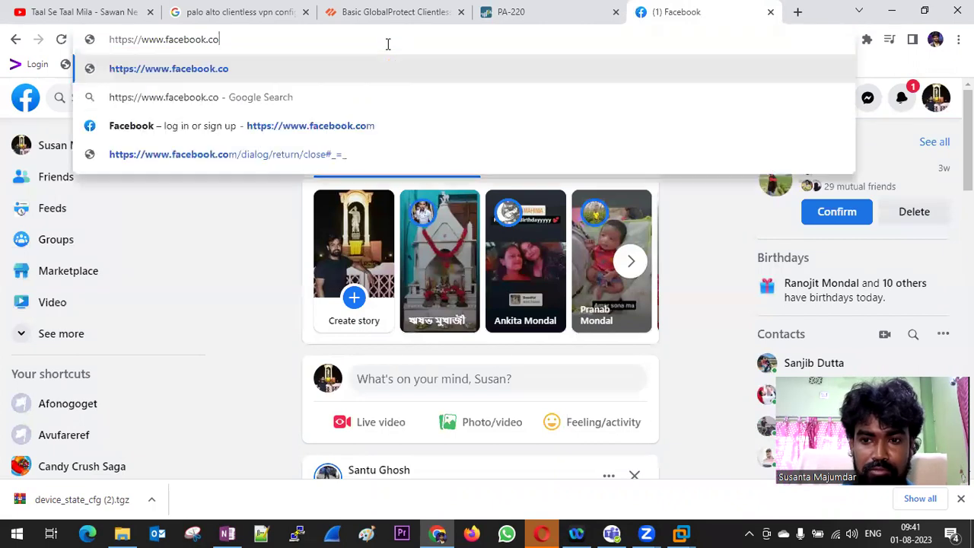
pyautogui.write('twitter.com')
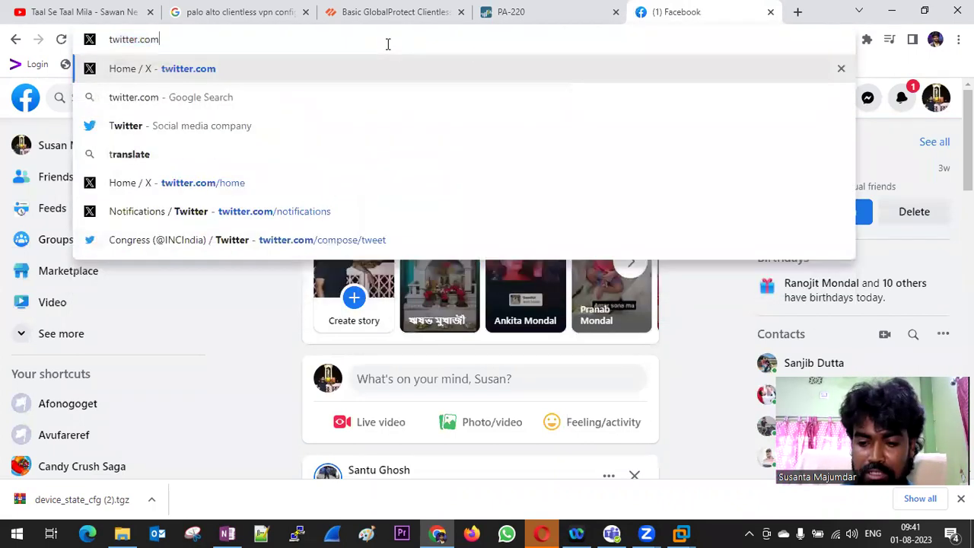
pyautogui.press('Return')
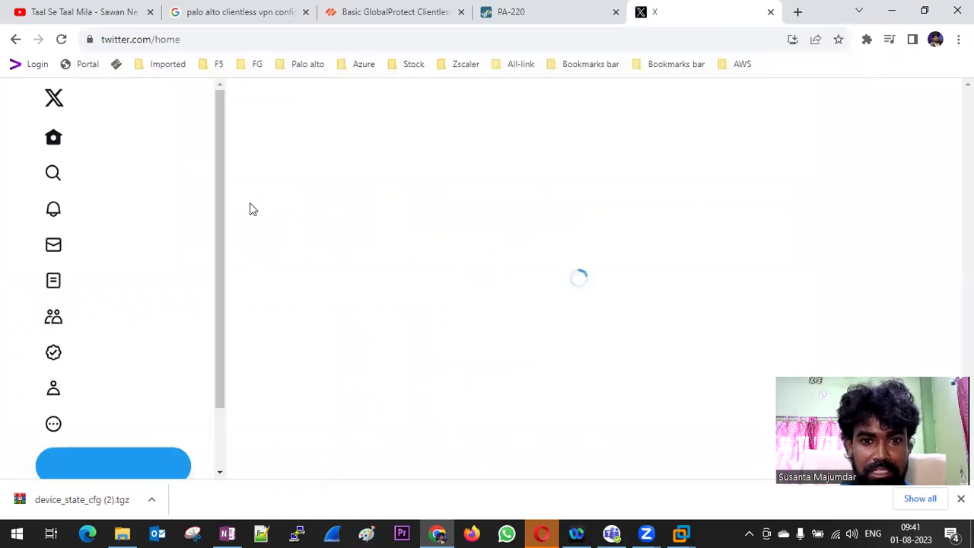
pyautogui.click(200, 41)
pyautogui.hotkey('ctrl', 'c')
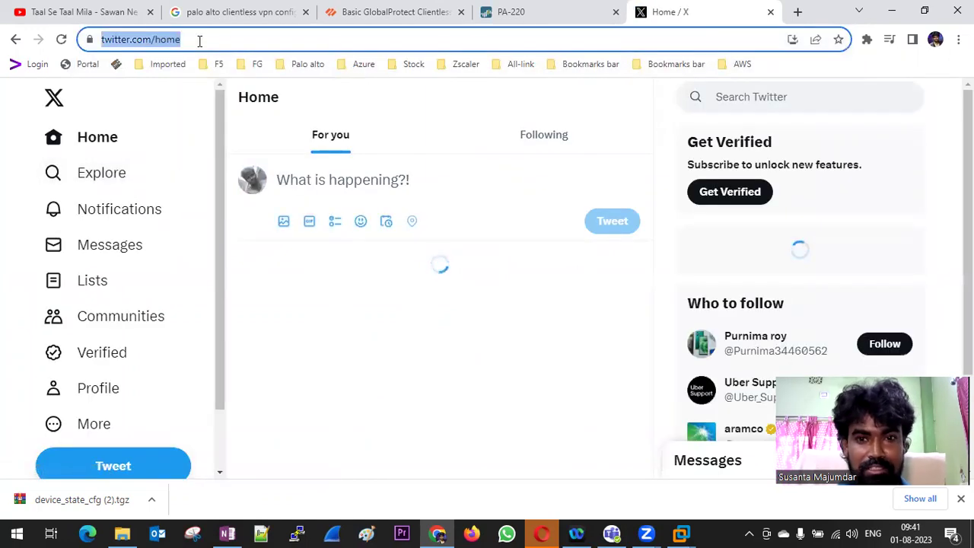
pyautogui.click(531, 14)
pyautogui.click(449, 261)
pyautogui.hotkey('ctrl', 'v')
pyautogui.click(468, 244)
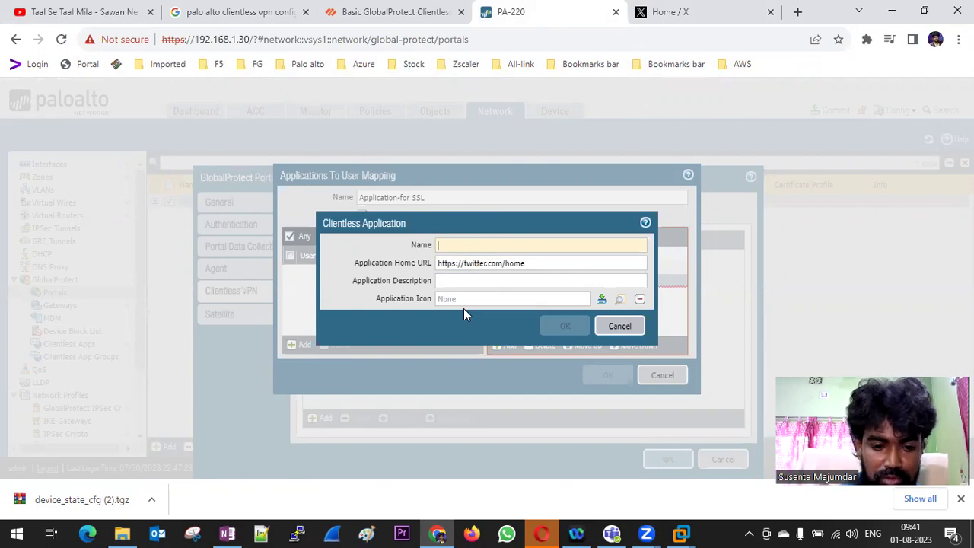
pyautogui.write('Tw')
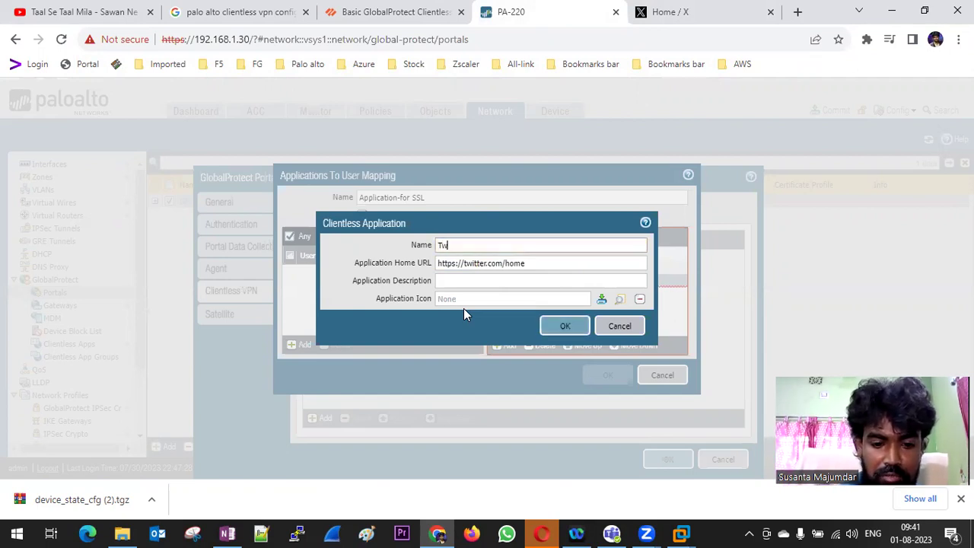
pyautogui.write('it')
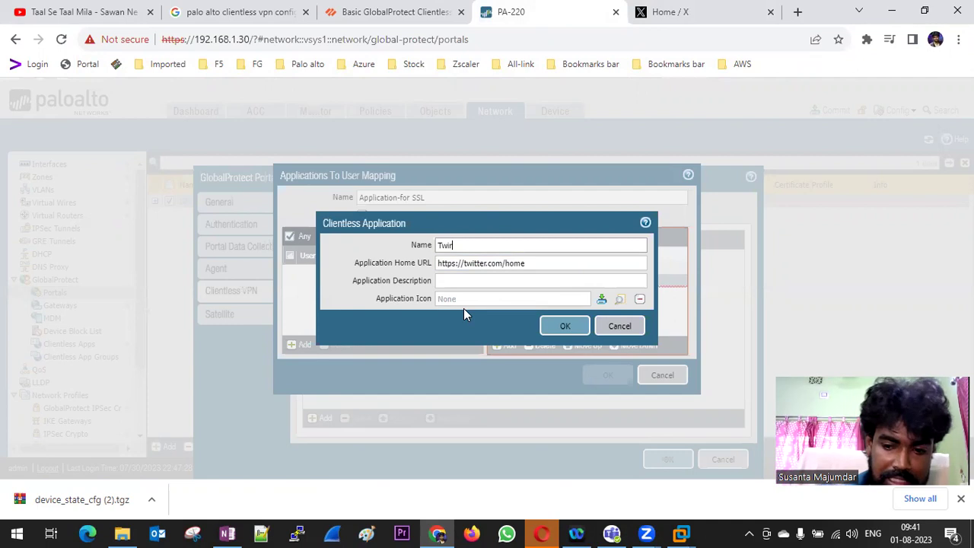
pyautogui.press('BackSpace')
pyautogui.write('tter')
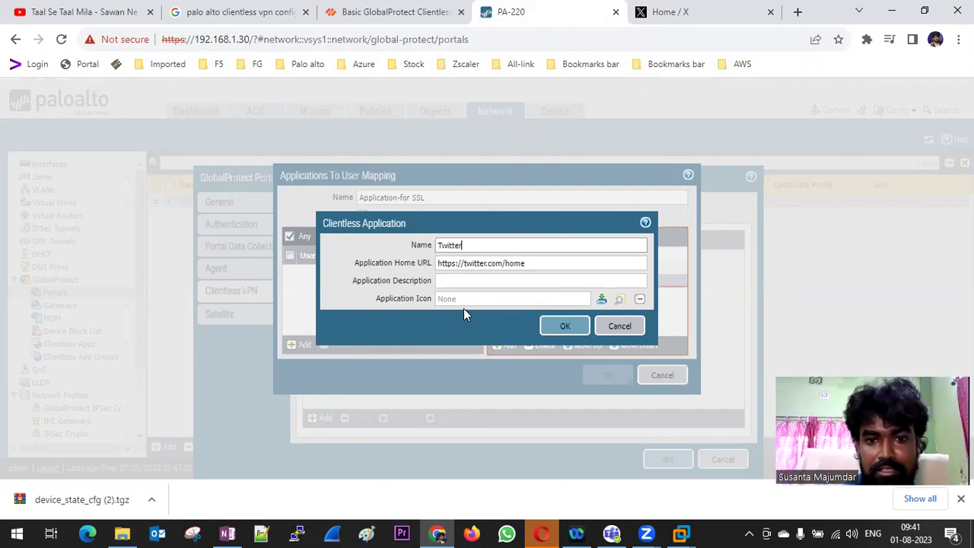
# Upload Twiter.png as the Twitter application's icon and save both the application and the user mapping
pyautogui.click(601, 299)
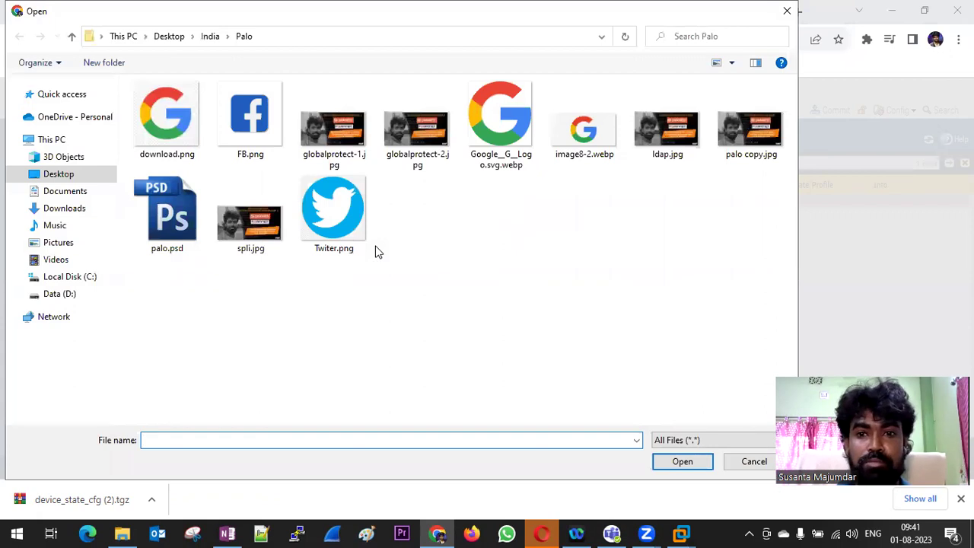
pyautogui.doubleClick(347, 217)
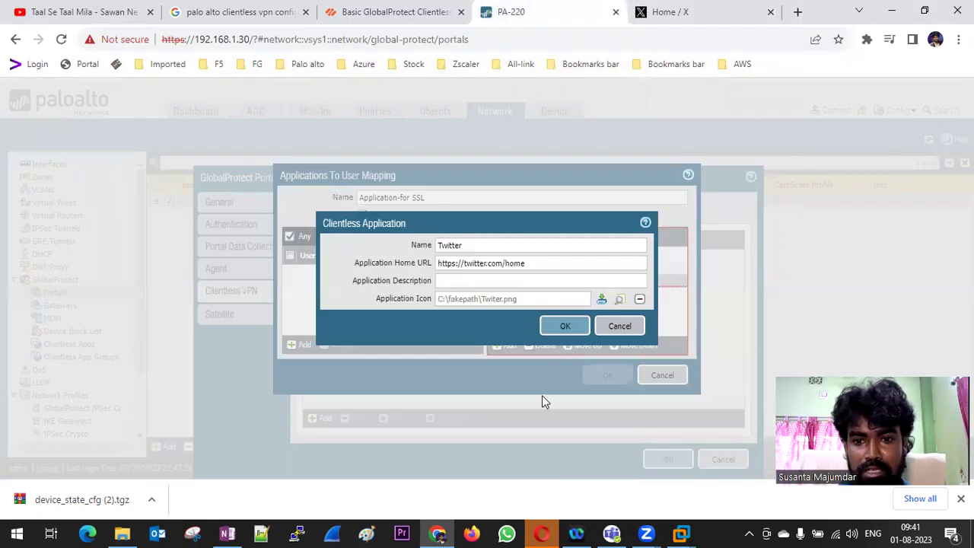
pyautogui.click(551, 334)
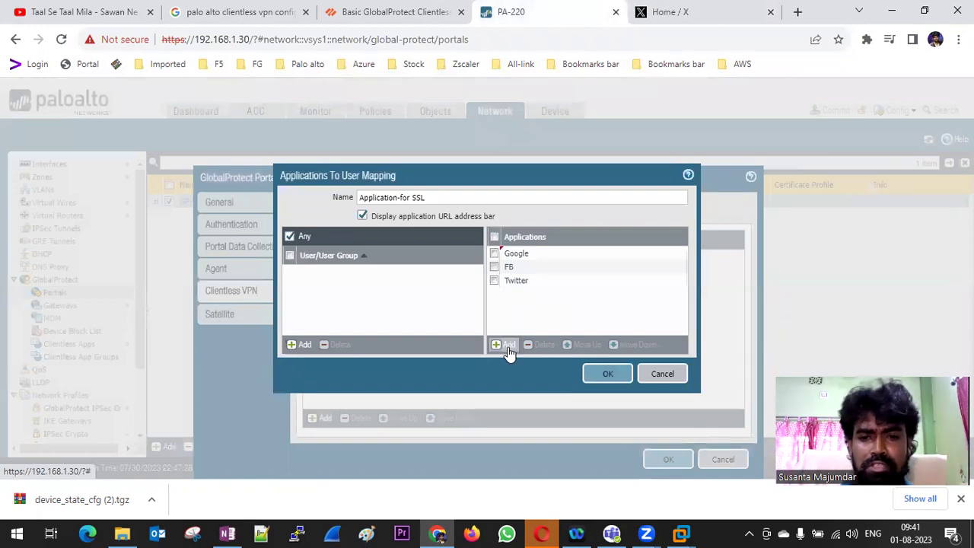
pyautogui.click(609, 373)
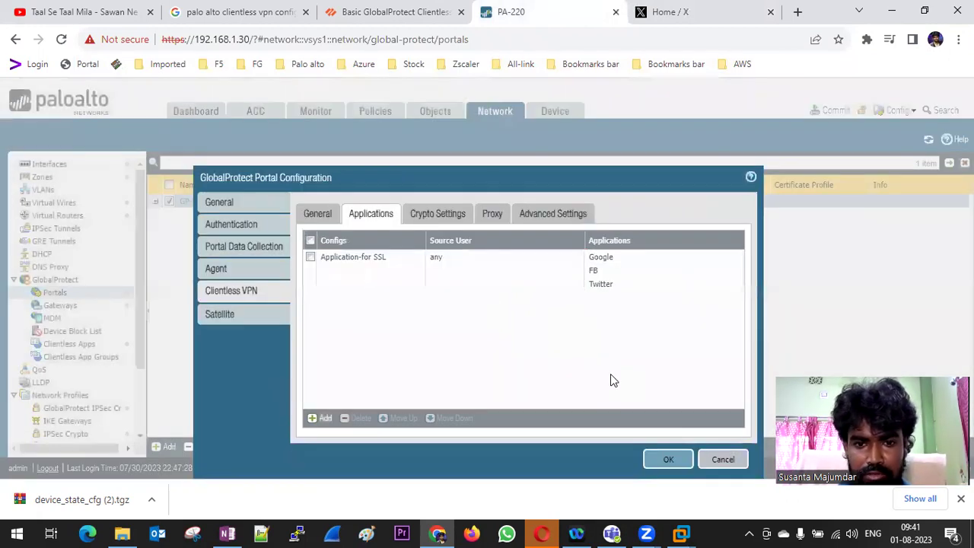
# Check the protocol version choices in the Clientless VPN crypto settings and enable the MD5 authentication algorithm
pyautogui.click(436, 214)
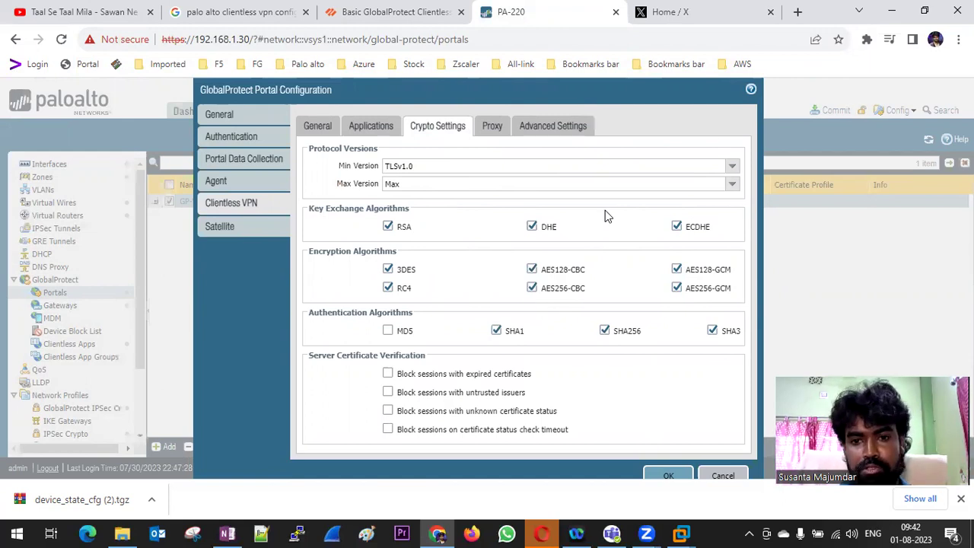
pyautogui.click(733, 167)
pyautogui.click(448, 169)
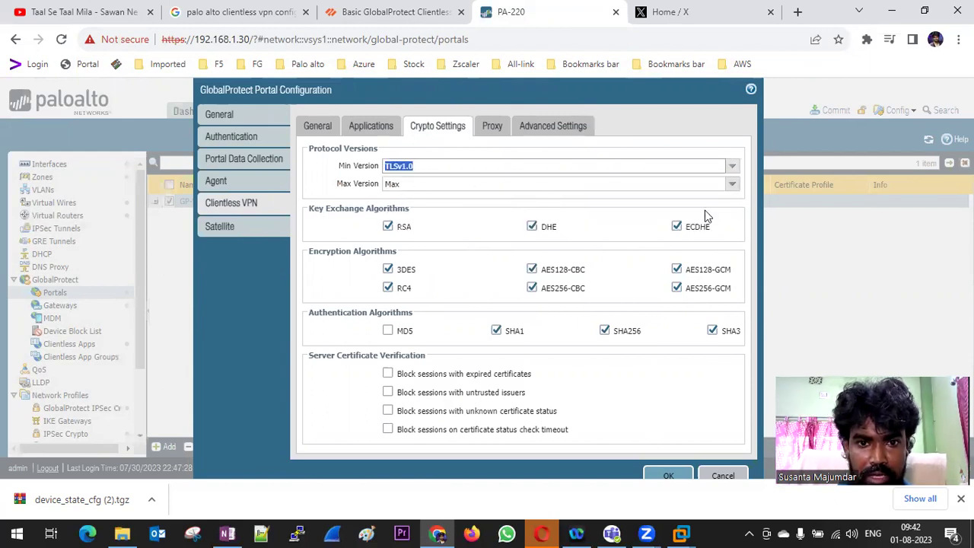
pyautogui.click(732, 185)
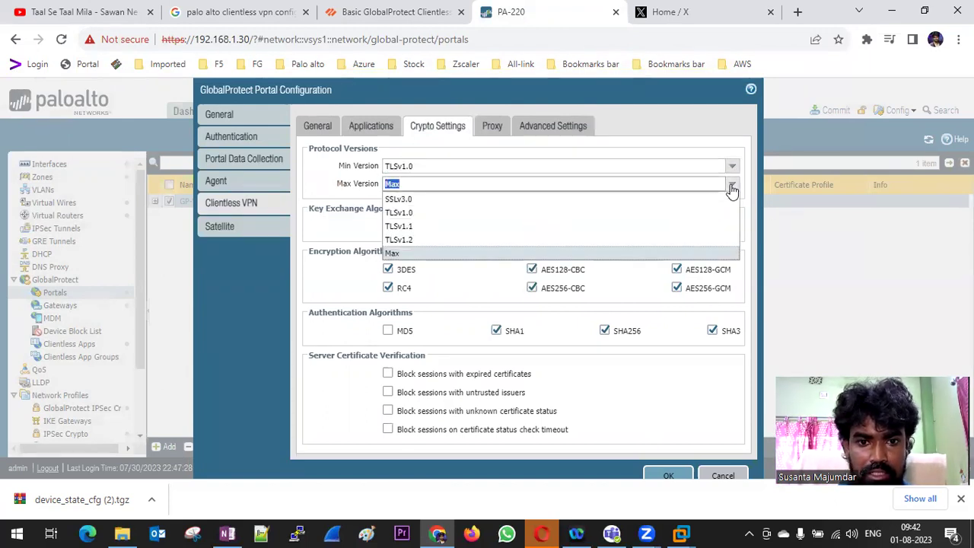
pyautogui.click(656, 128)
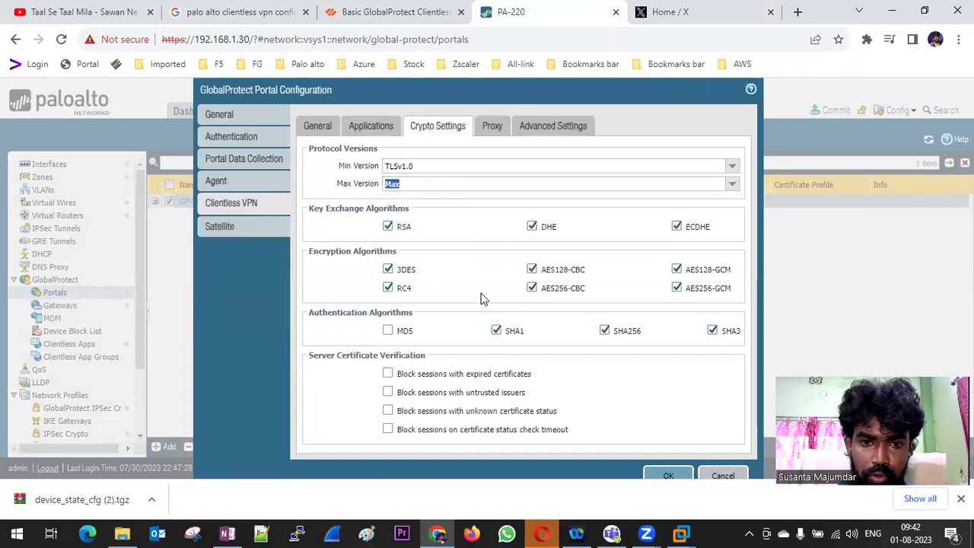
pyautogui.click(388, 331)
pyautogui.click(402, 271)
pyautogui.click(404, 291)
pyautogui.click(403, 271)
pyautogui.click(403, 289)
pyautogui.click(401, 335)
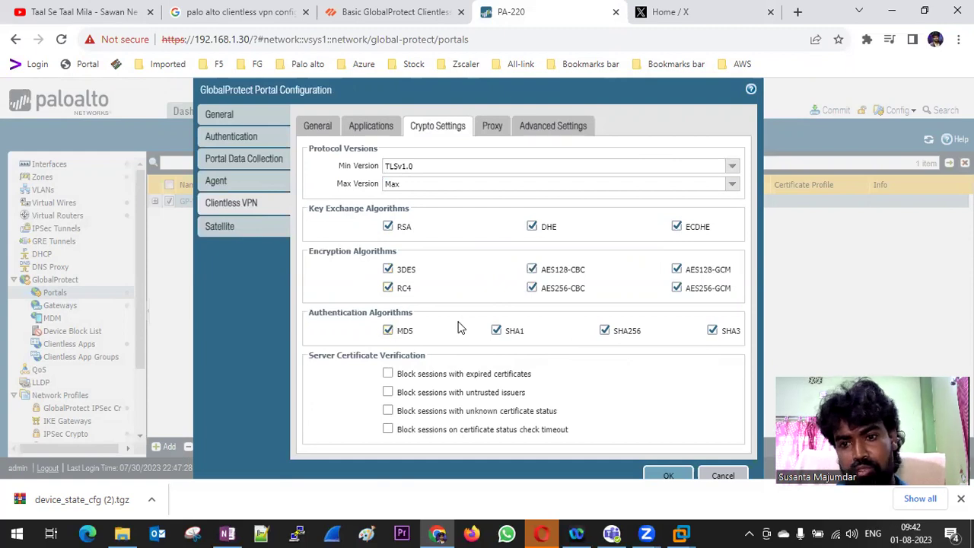
# Review the Clientless VPN's proxy, advanced, general, applications and crypto settings
pyautogui.click(492, 129)
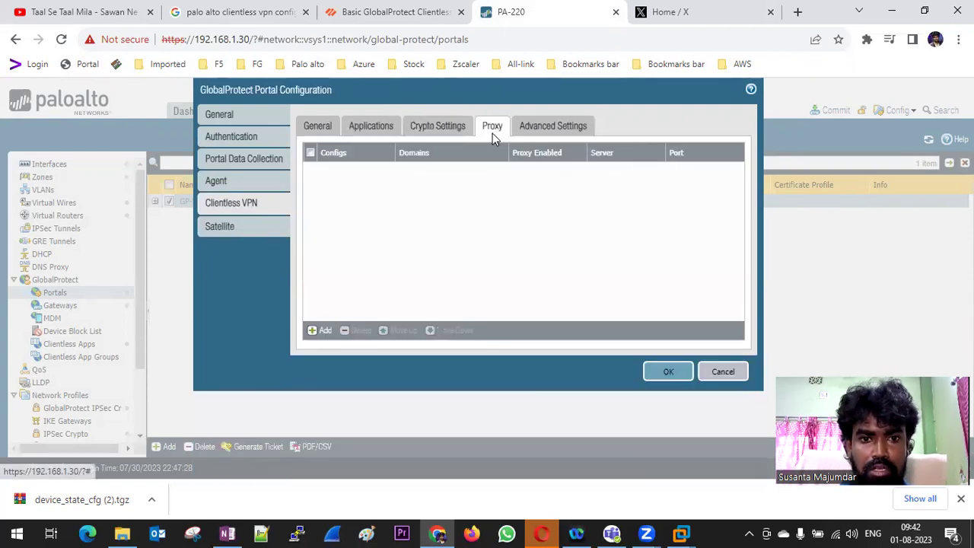
pyautogui.click(550, 129)
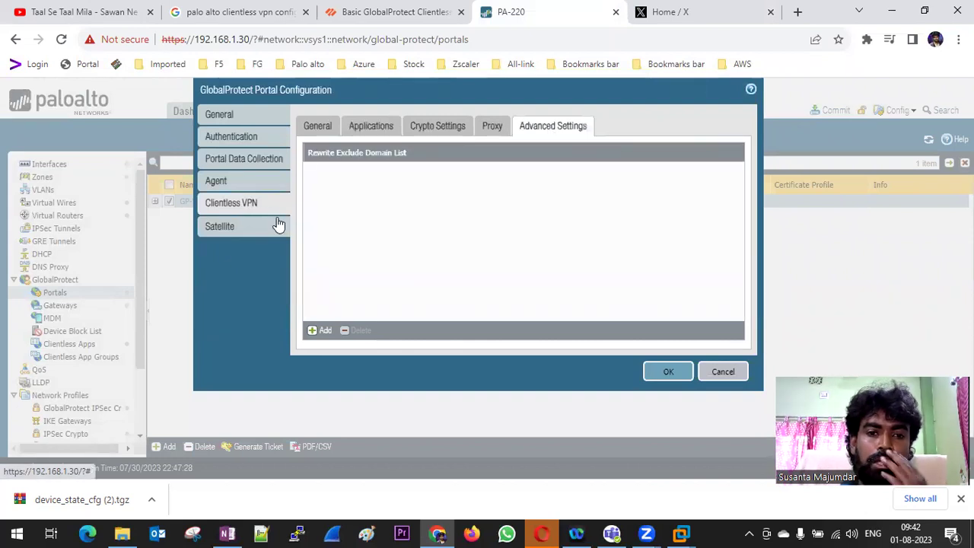
pyautogui.click(317, 127)
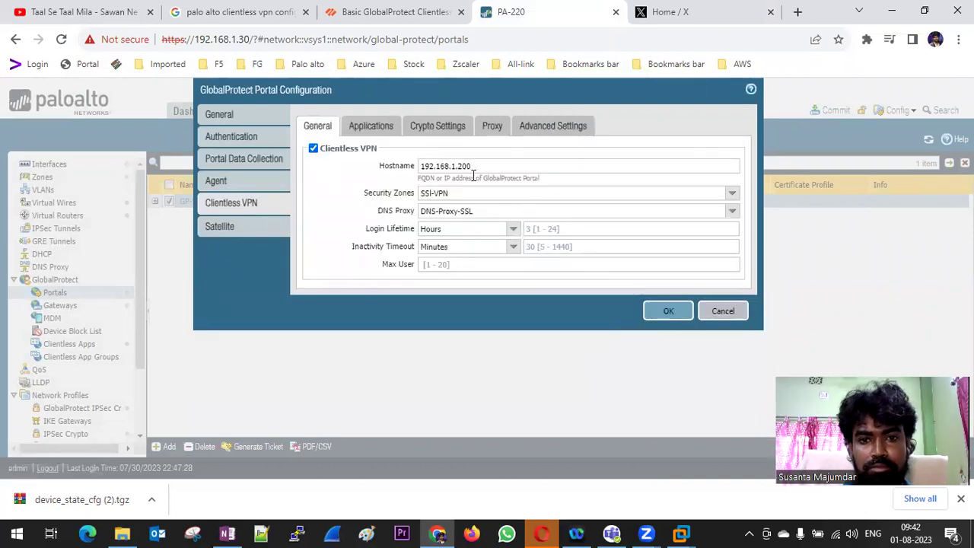
pyautogui.moveTo(498, 98); pyautogui.dragTo(490, 210)
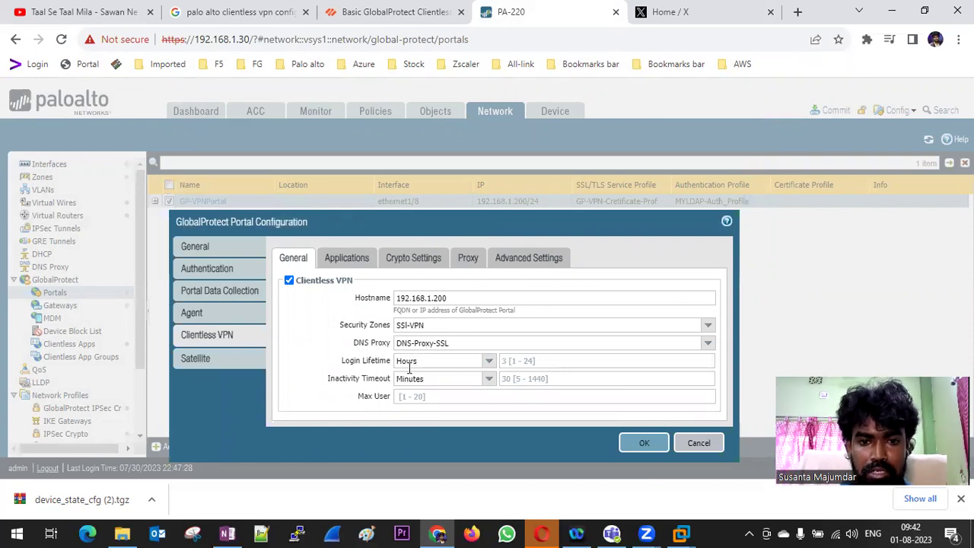
pyautogui.click(348, 261)
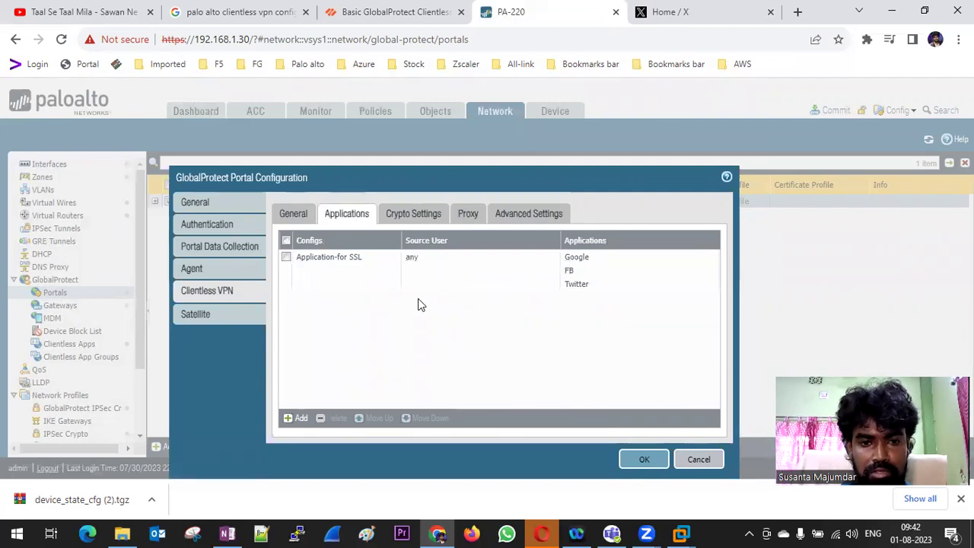
pyautogui.click(416, 216)
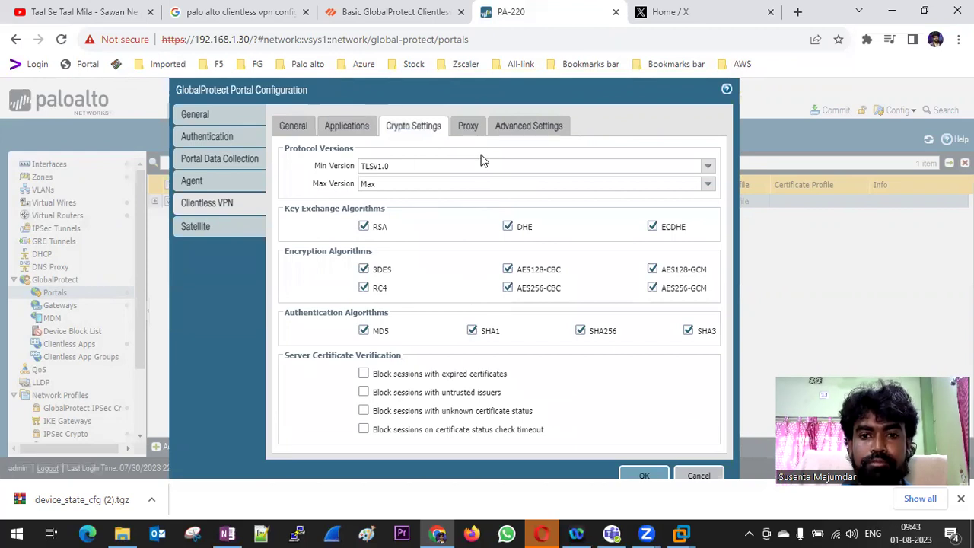
pyautogui.click(470, 129)
pyautogui.click(523, 128)
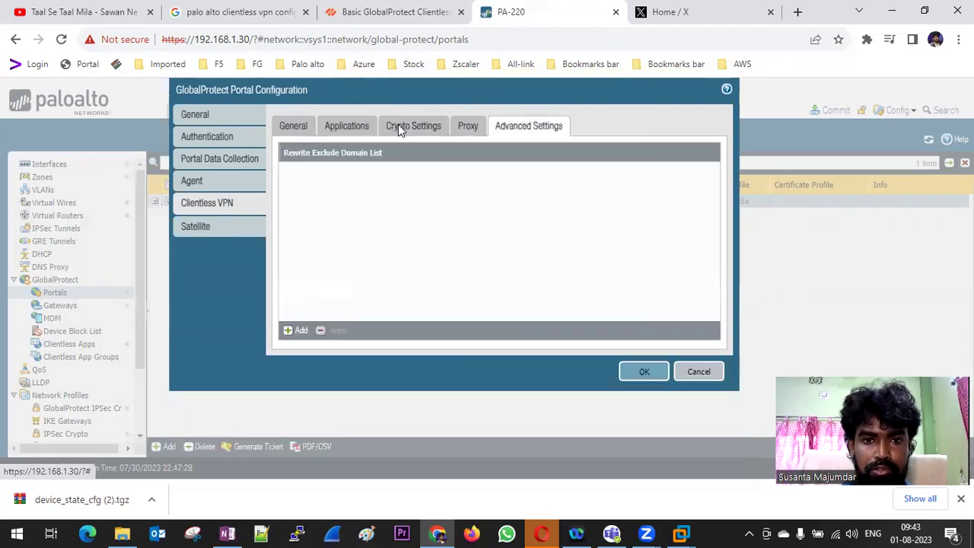
pyautogui.click(346, 127)
pyautogui.click(298, 128)
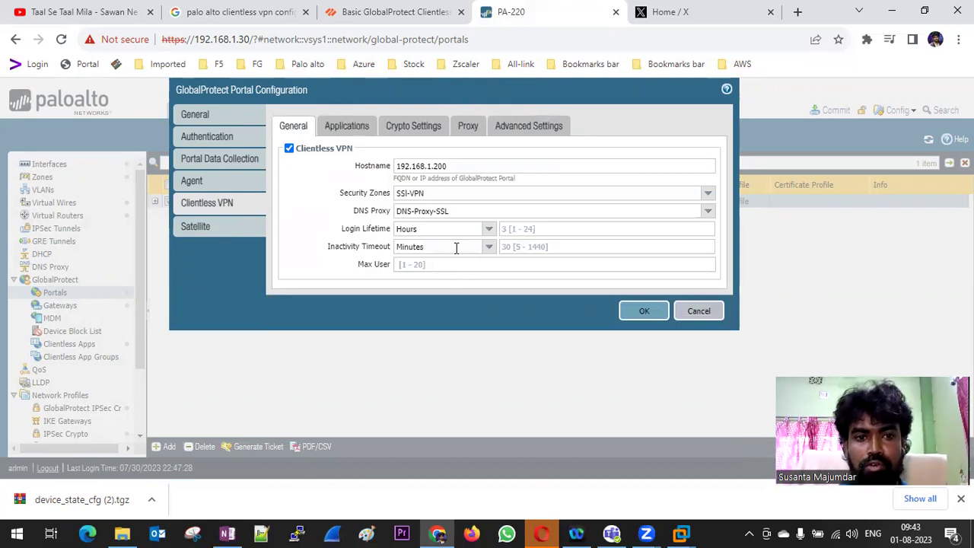
# Review the portal's general network settings, its authentication including the GP-Client-Auth_Protal client authentication entry, and the portal data collection settings
pyautogui.click(199, 114)
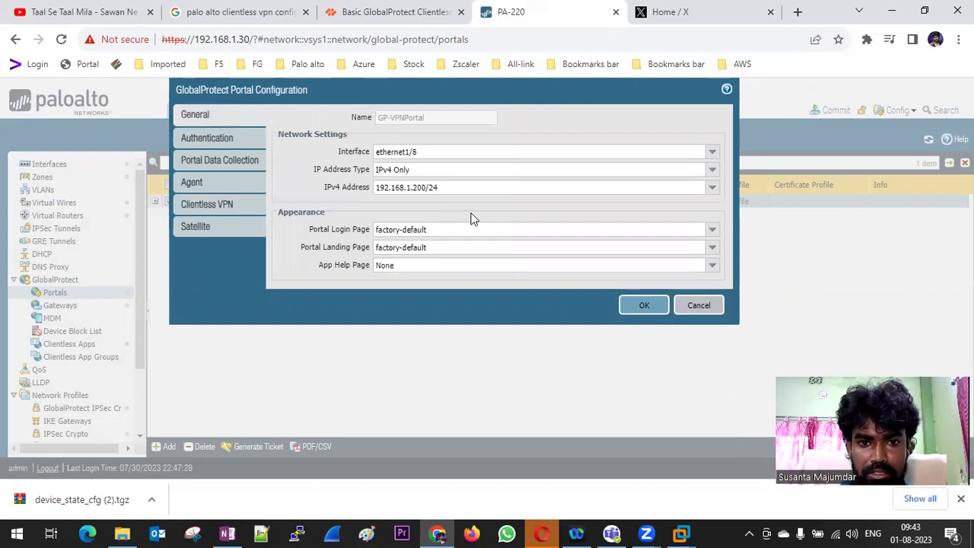
pyautogui.click(229, 137)
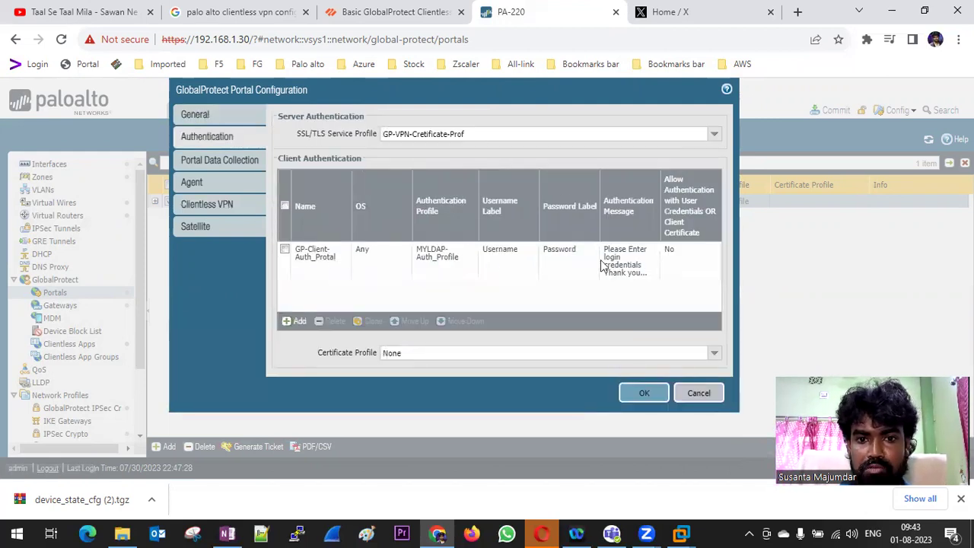
pyautogui.click(298, 251)
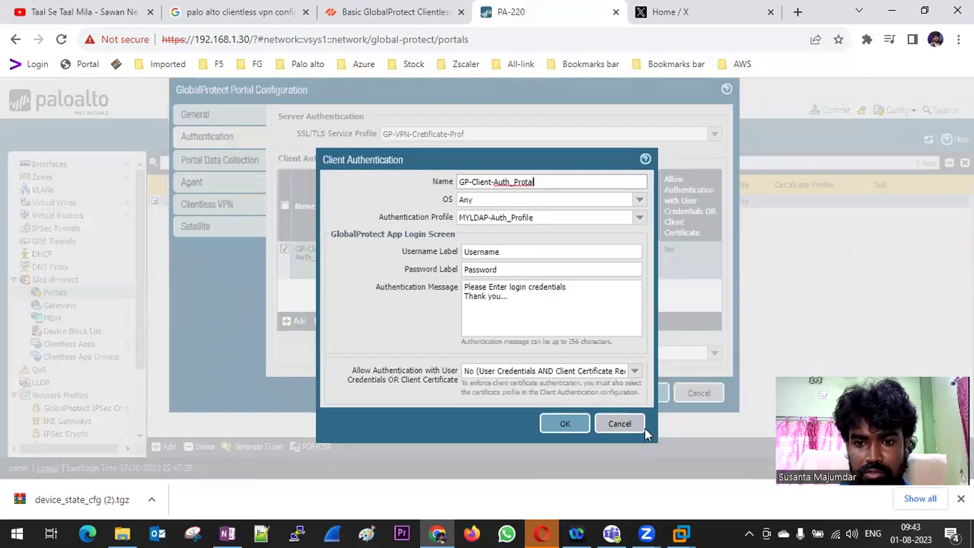
pyautogui.click(624, 424)
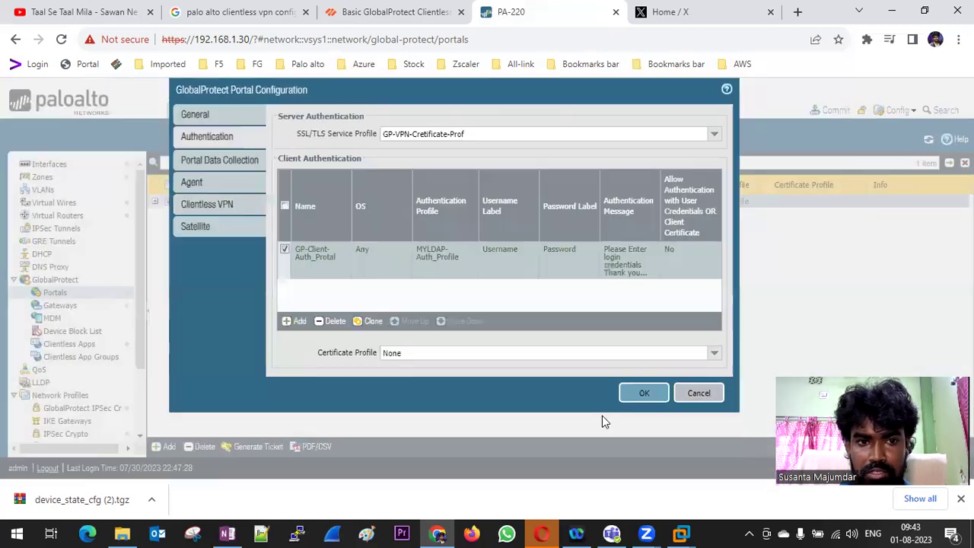
pyautogui.click(207, 163)
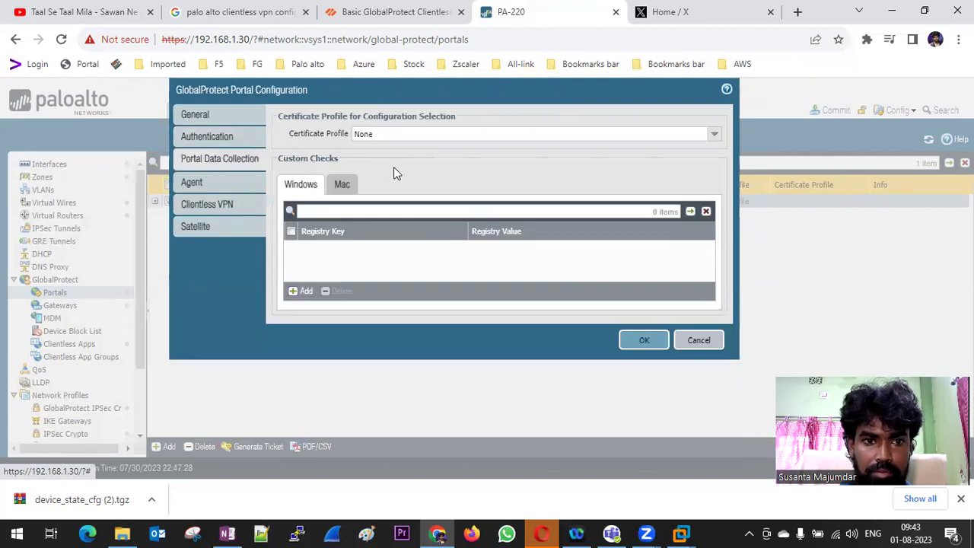
# Examine the Agent_Config agent configuration: authentication, selection criteria, internal and external gateways, app settings and HIP data collection
pyautogui.click(211, 183)
pyautogui.click(311, 154)
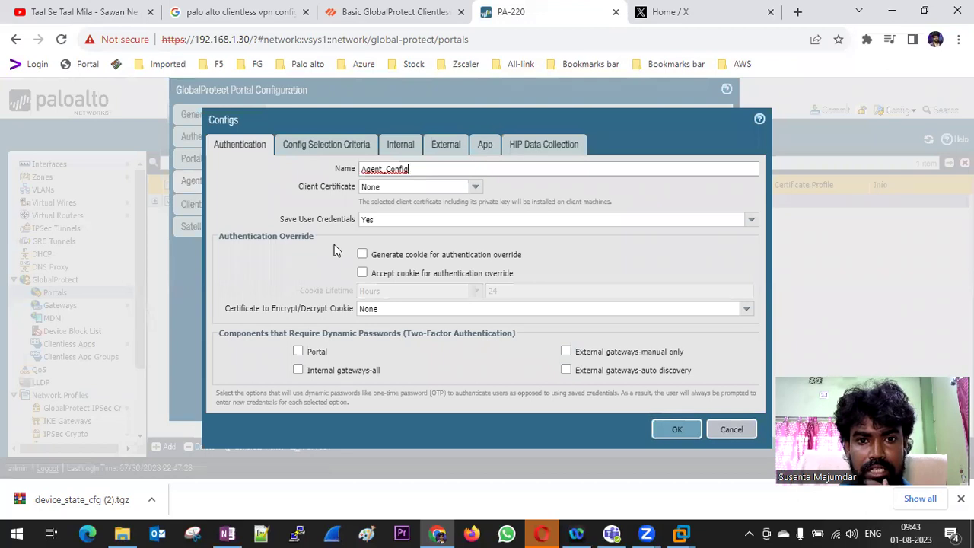
pyautogui.click(326, 146)
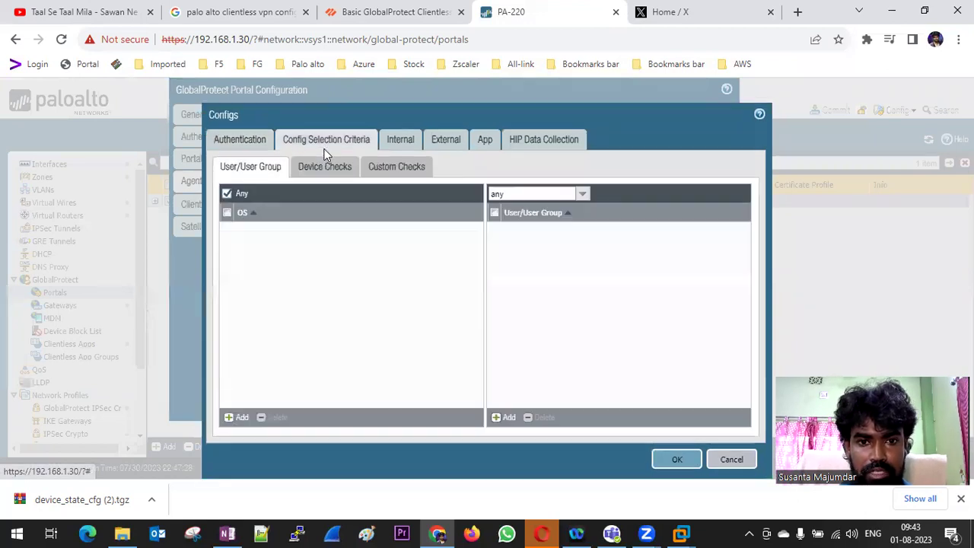
pyautogui.click(395, 143)
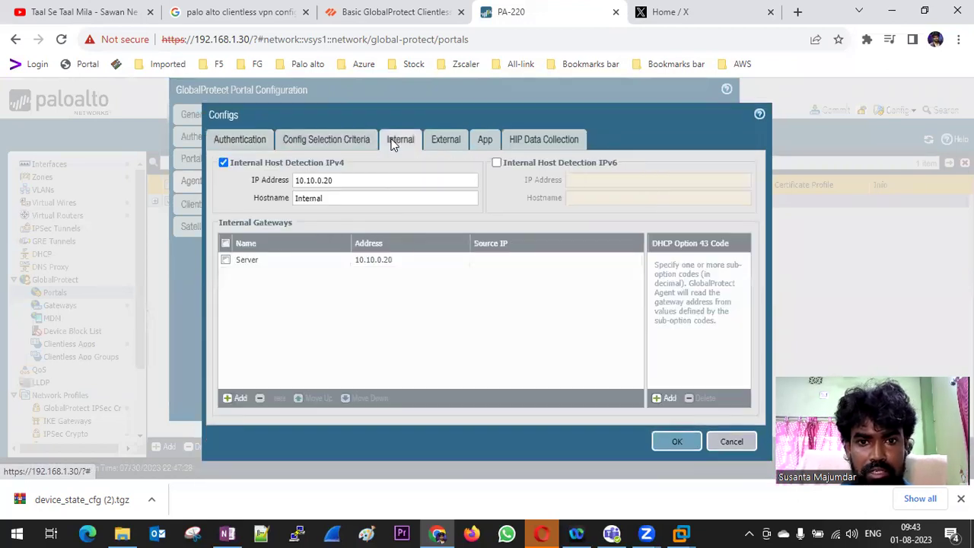
pyautogui.click(447, 143)
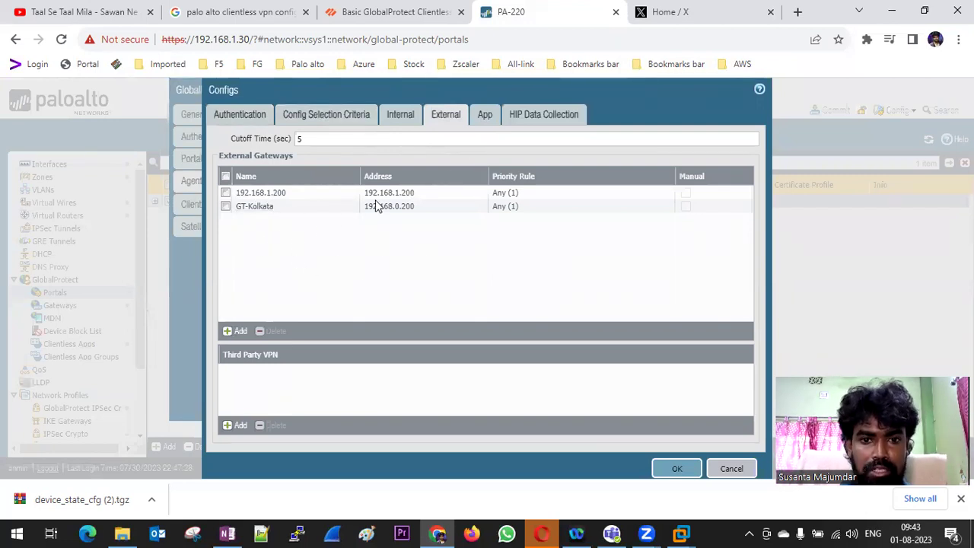
pyautogui.click(485, 114)
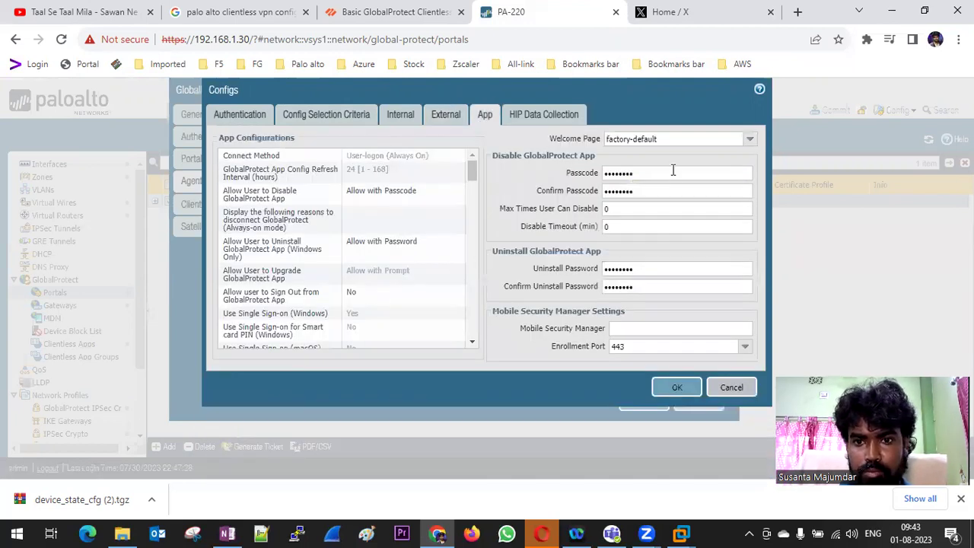
pyautogui.scroll(-5, 387, 260)
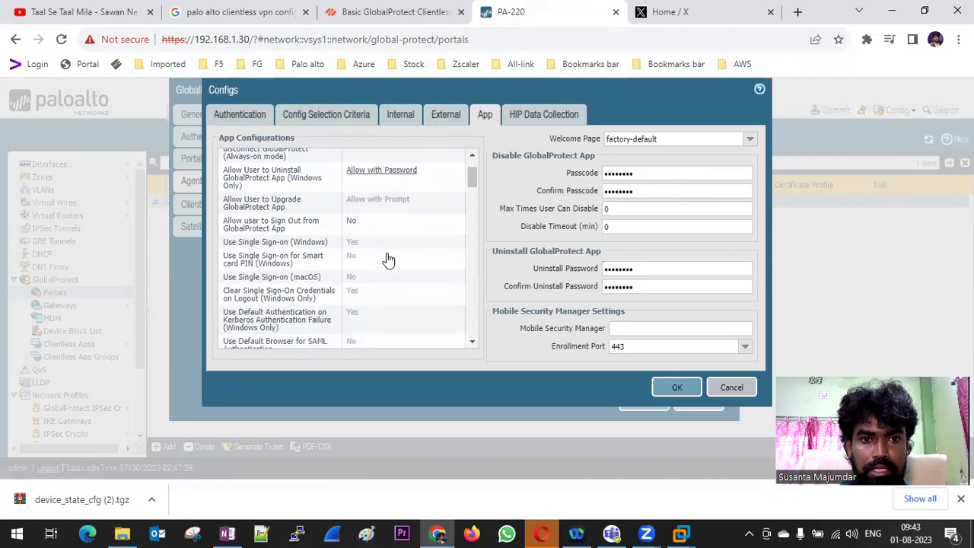
pyautogui.scroll(5, 386, 260)
pyautogui.click(532, 115)
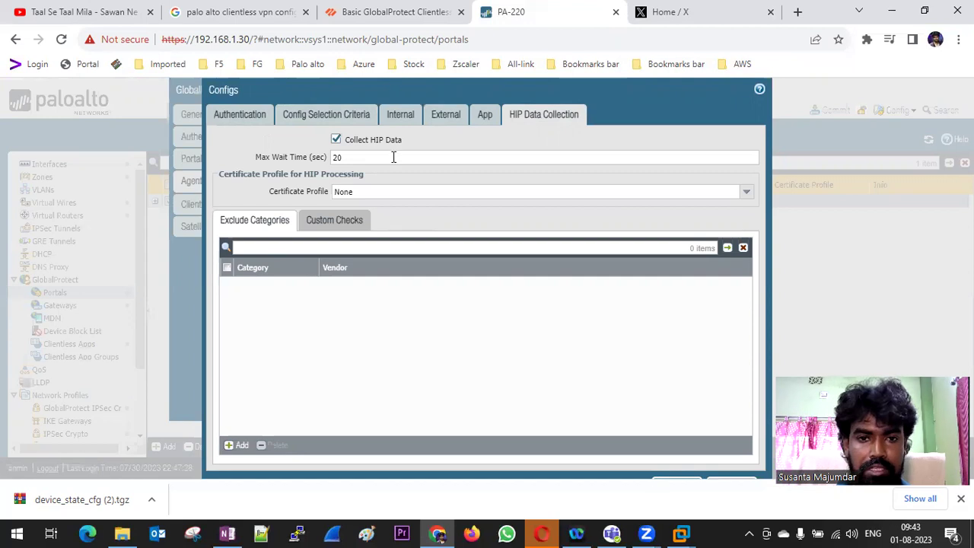
pyautogui.click(242, 121)
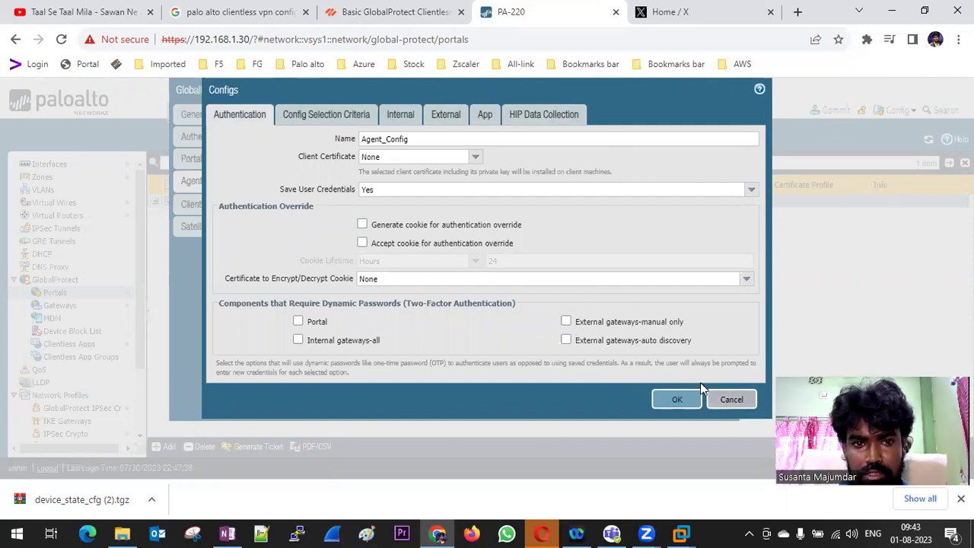
pyautogui.click(676, 398)
# Check the portal's Clientless VPN and Satellite settings and save the GlobalProtect portal configuration
pyautogui.click(212, 202)
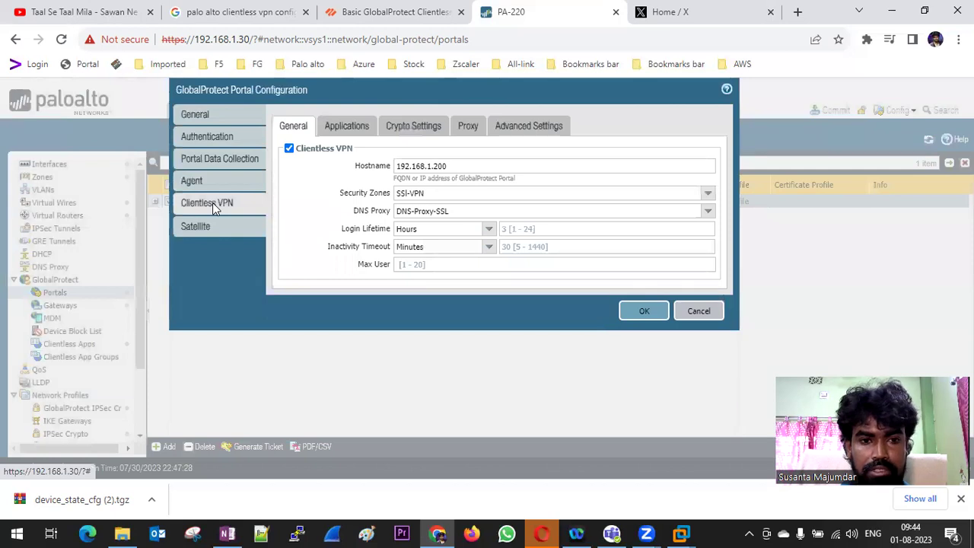
pyautogui.click(217, 225)
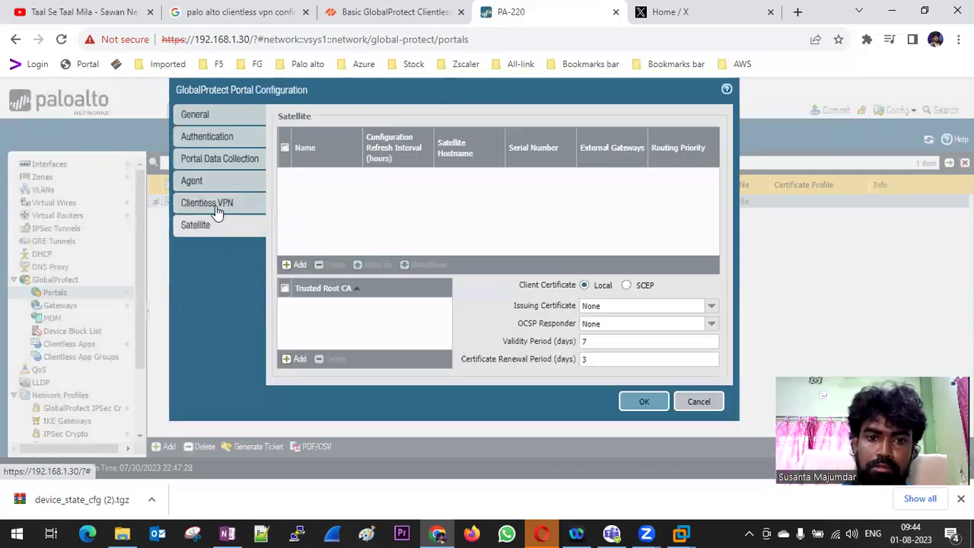
pyautogui.click(212, 203)
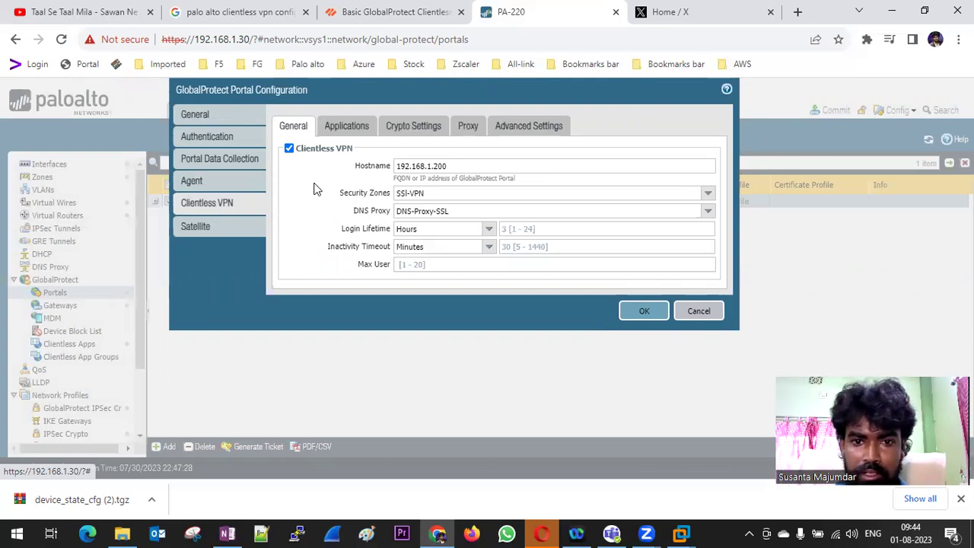
pyautogui.click(635, 313)
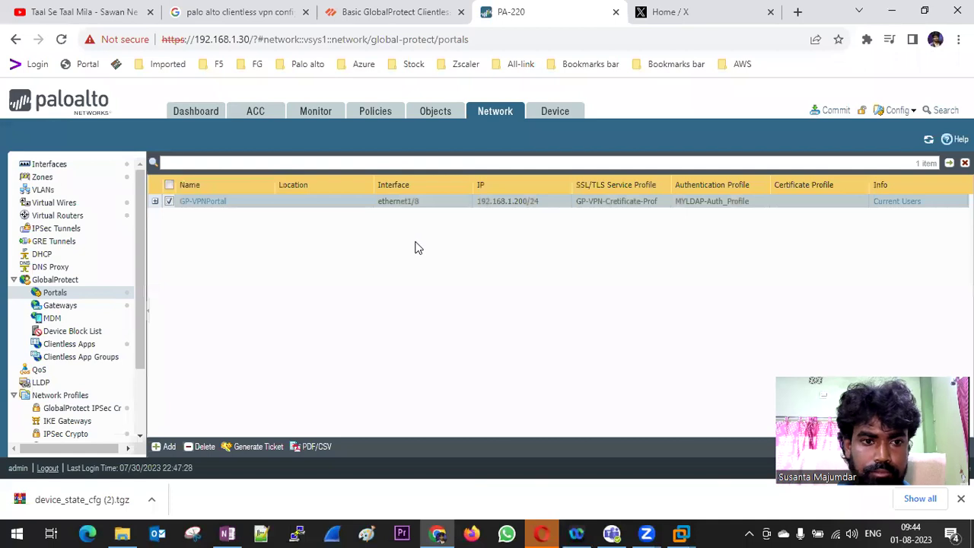
pyautogui.click(68, 166)
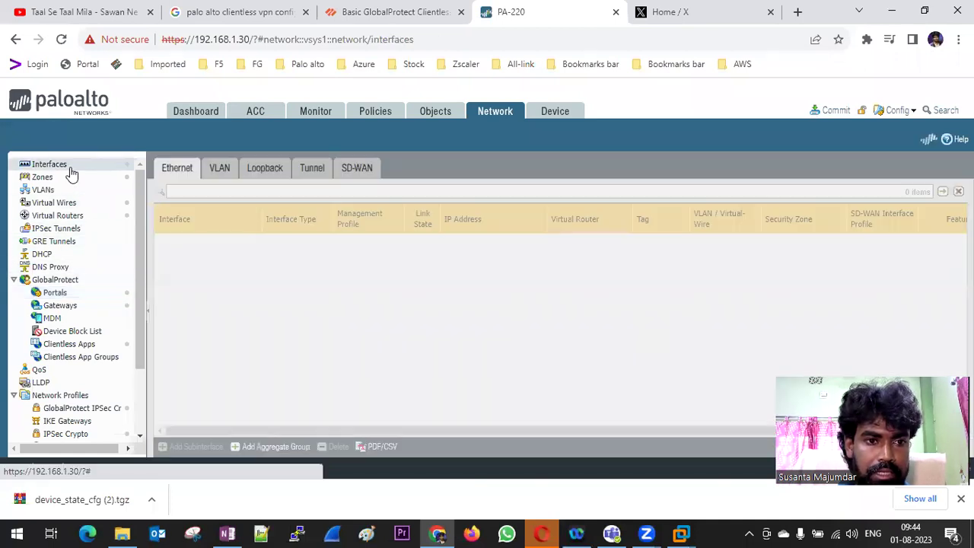
pyautogui.click(314, 170)
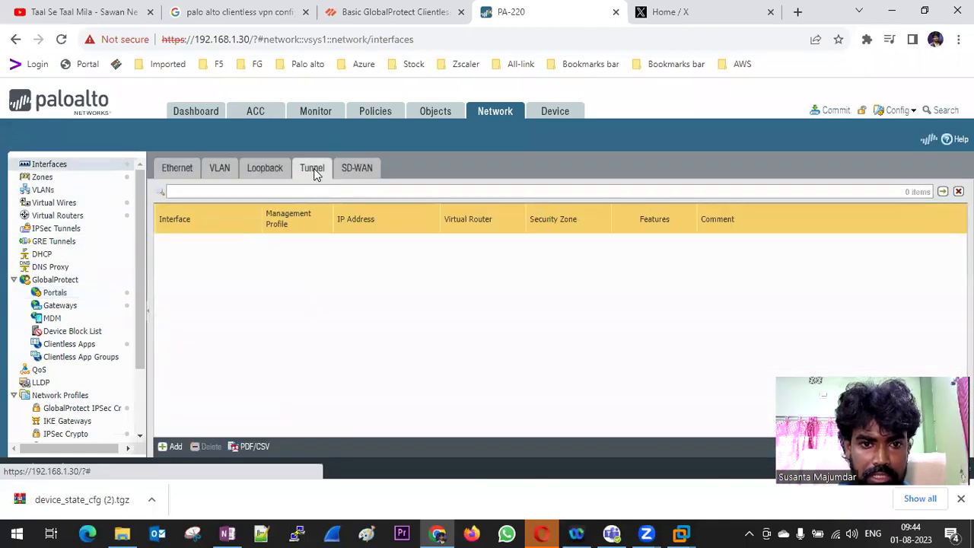
pyautogui.click(171, 441)
pyautogui.click(623, 205)
pyautogui.write('20')
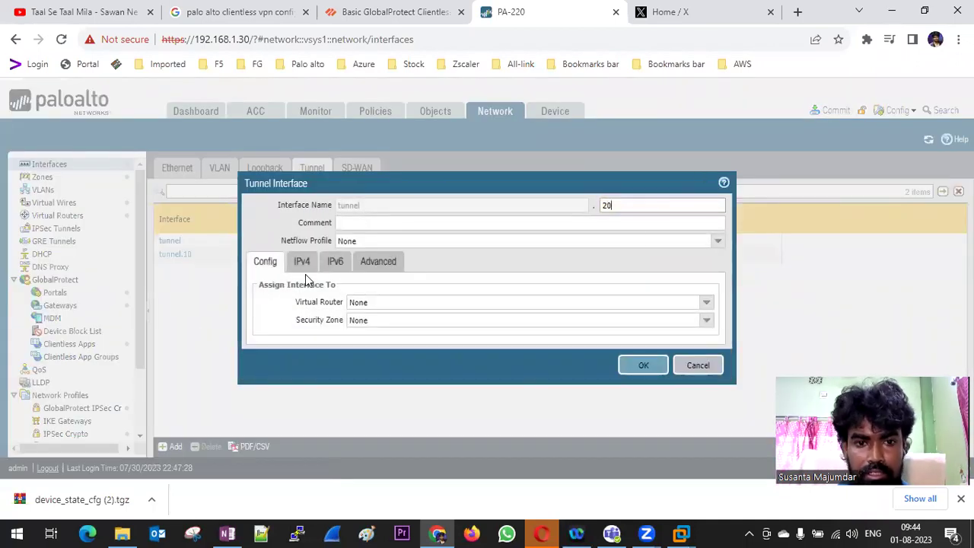
pyautogui.click(706, 302)
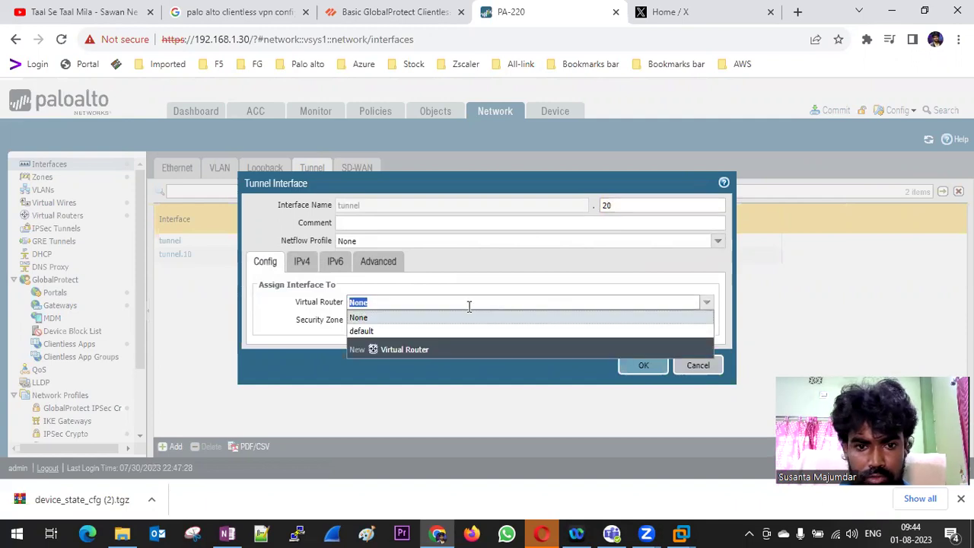
pyautogui.click(390, 333)
pyautogui.click(706, 320)
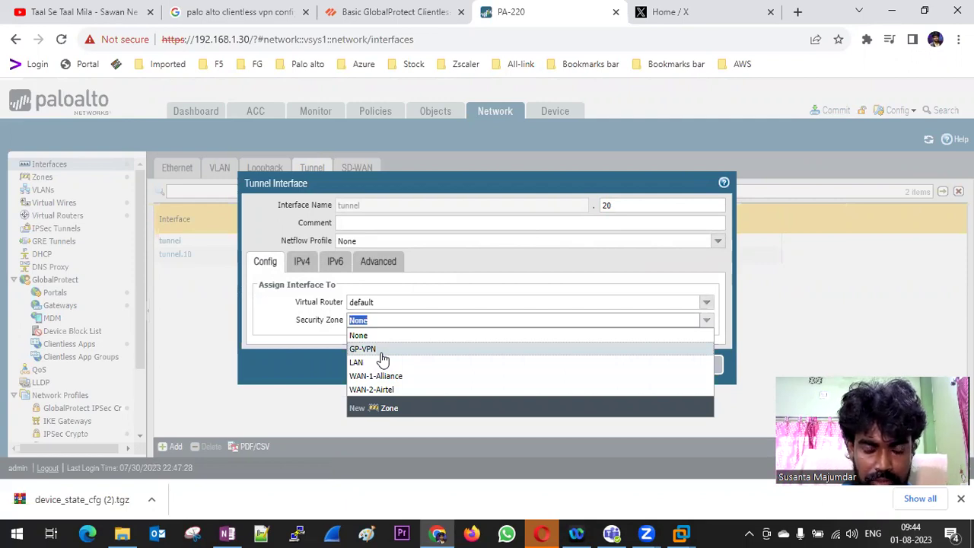
pyautogui.click(274, 311)
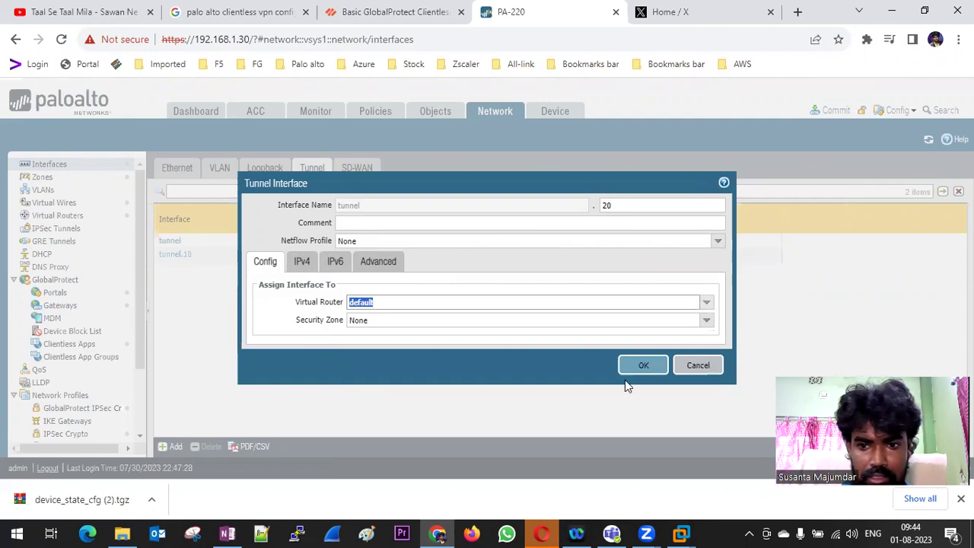
pyautogui.click(697, 366)
# Change the type of the SSl-VPN security zone to Layer3 and save the zone
pyautogui.click(65, 179)
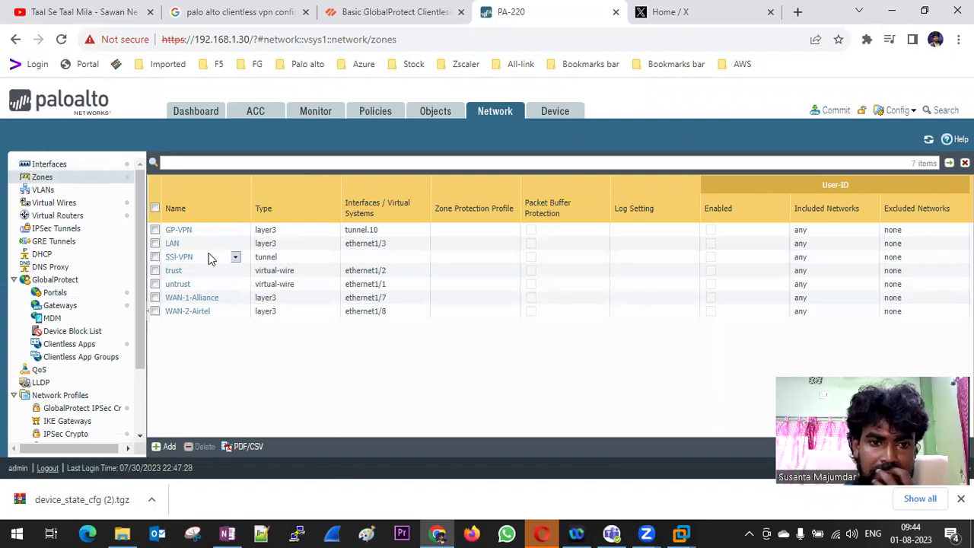
pyautogui.click(178, 262)
pyautogui.click(178, 258)
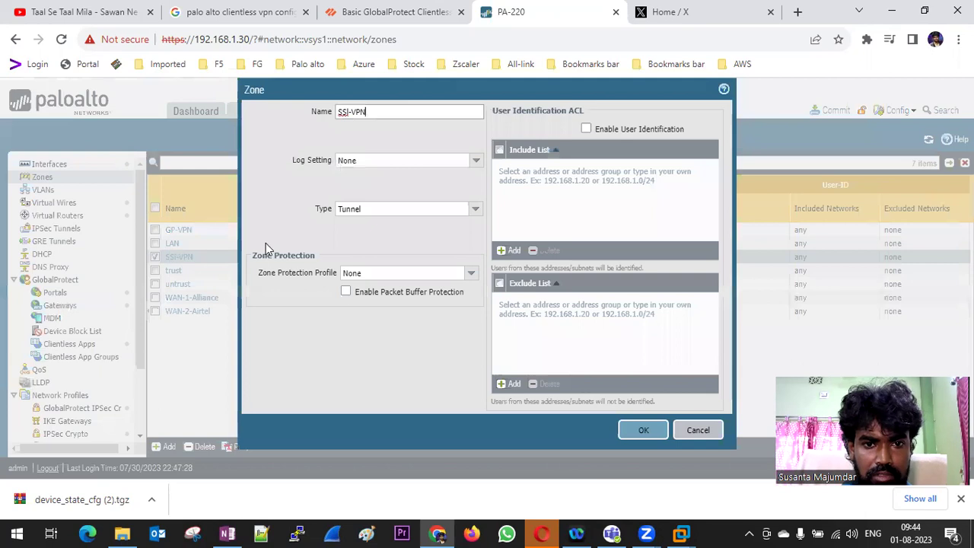
pyautogui.click(474, 213)
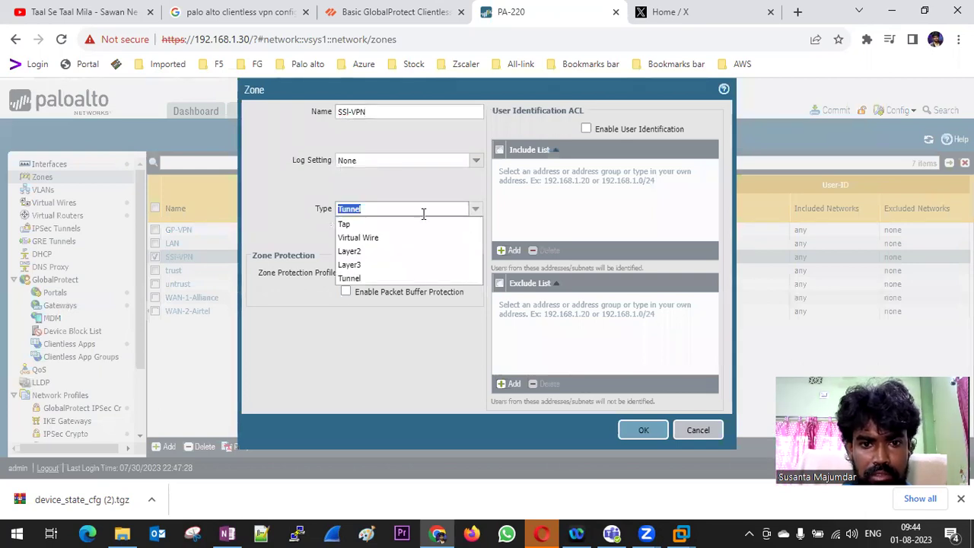
pyautogui.click(366, 266)
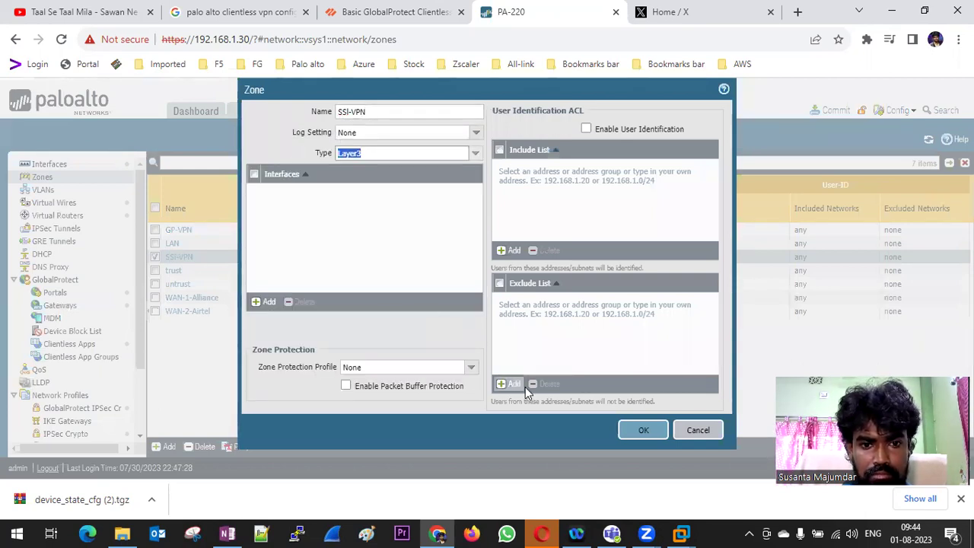
pyautogui.click(622, 431)
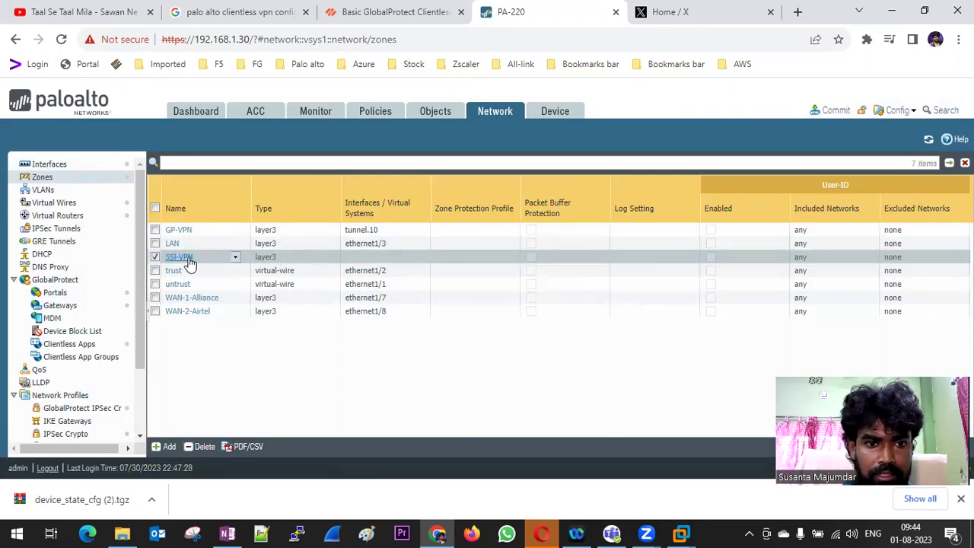
# Create tunnel interface tunnel.20 assigned to the default virtual router and the SSl-VPN security zone
pyautogui.click(57, 167)
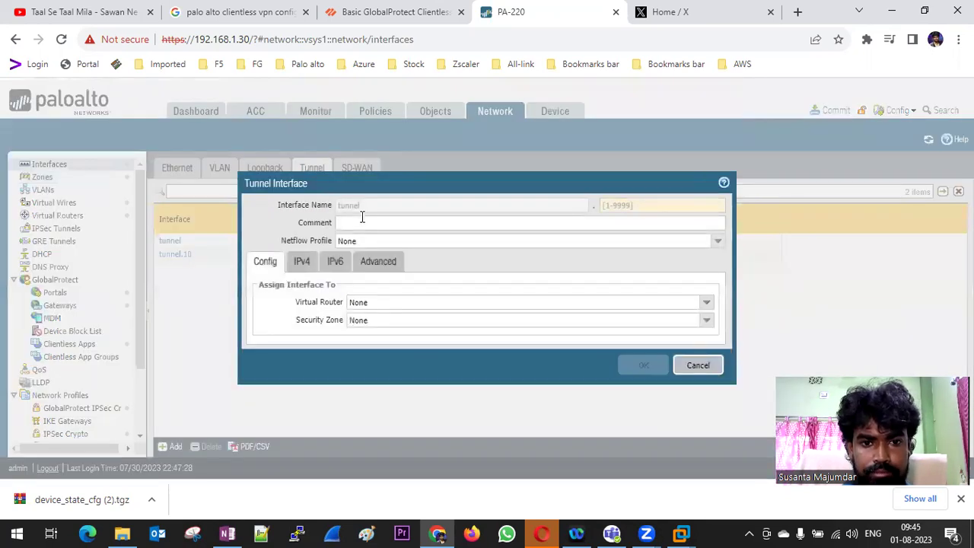
pyautogui.click(630, 208)
pyautogui.write('20')
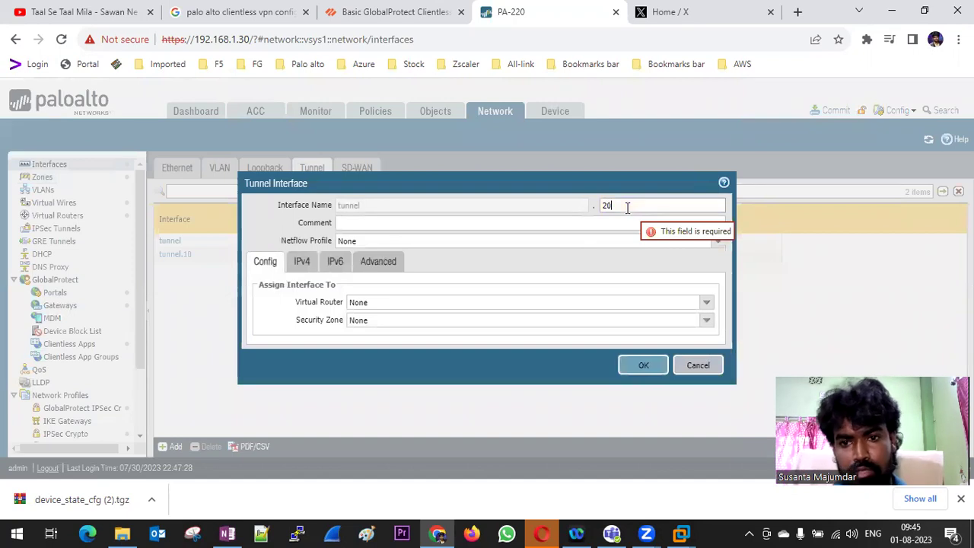
pyautogui.click(704, 302)
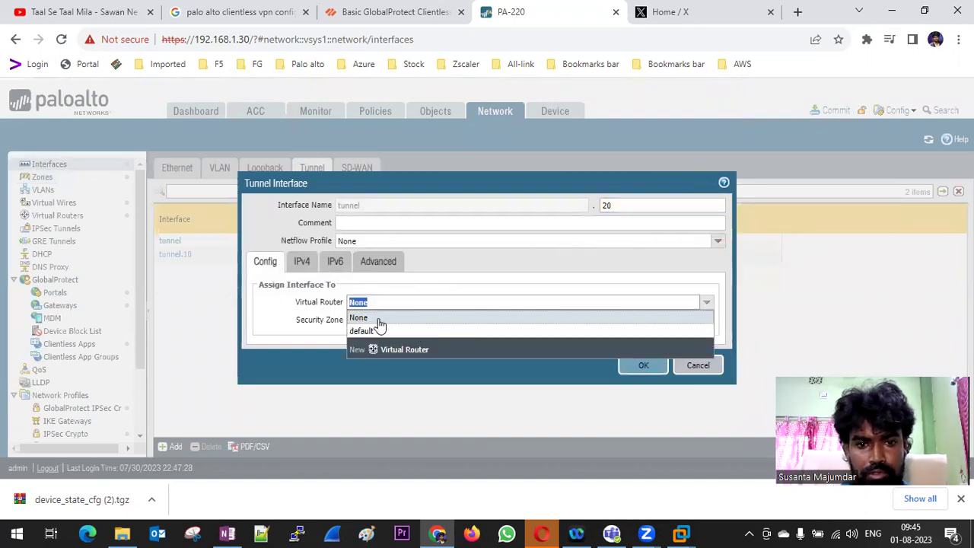
pyautogui.click(380, 330)
pyautogui.click(699, 320)
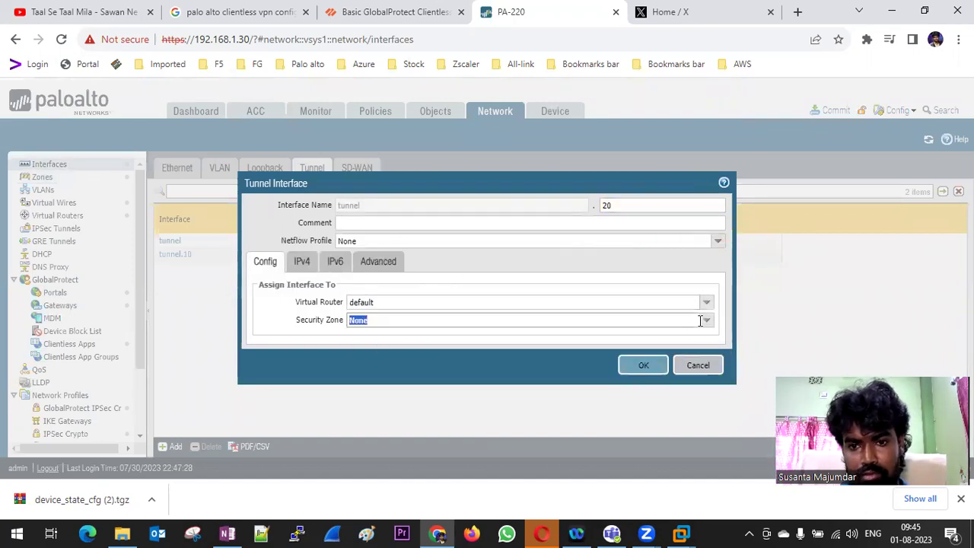
pyautogui.click(706, 320)
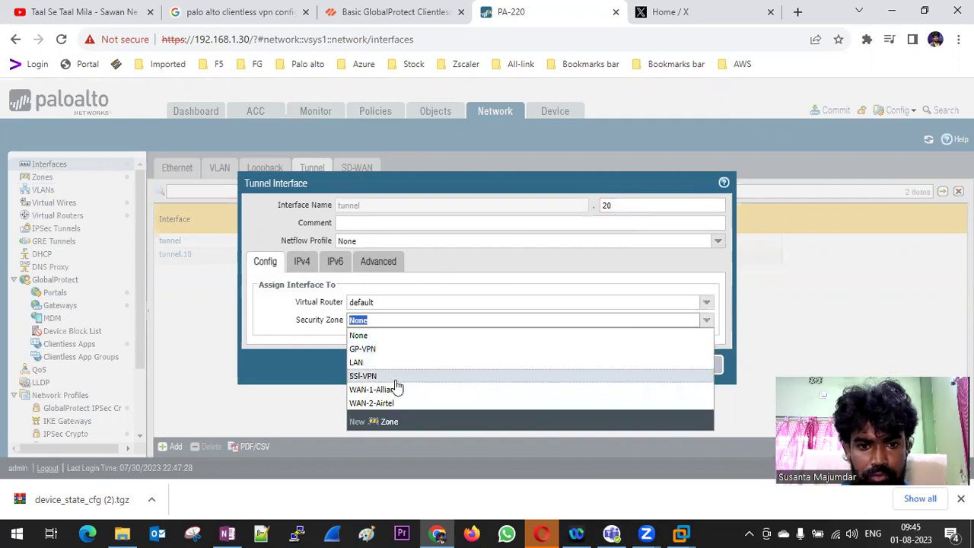
pyautogui.click(396, 375)
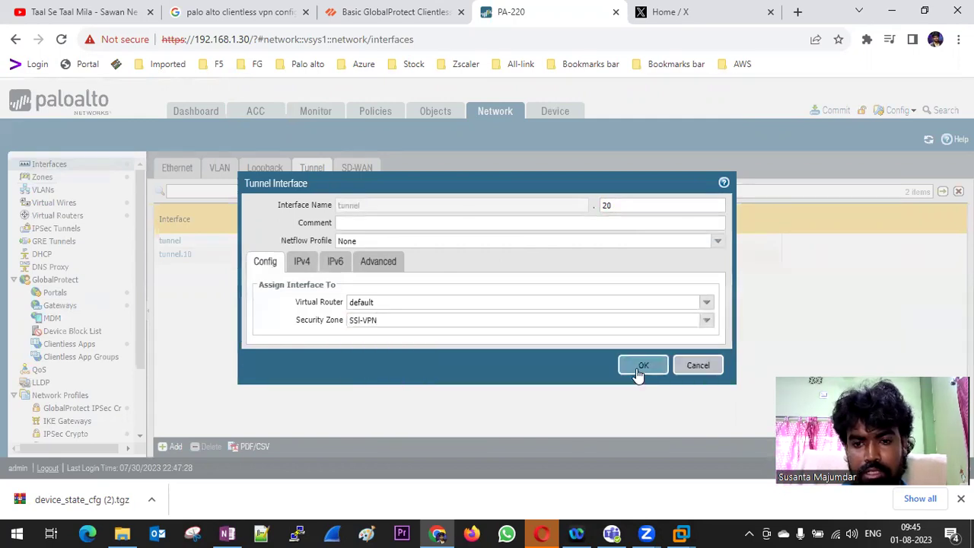
pyautogui.click(634, 366)
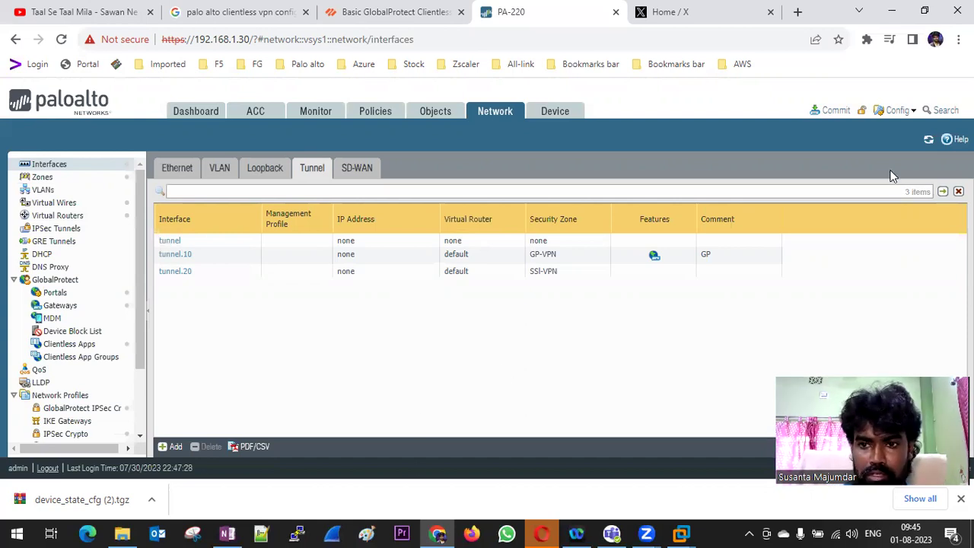
# Commit the admin's pending changes and copy the details of the commit status into a new Notepad document
pyautogui.click(836, 111)
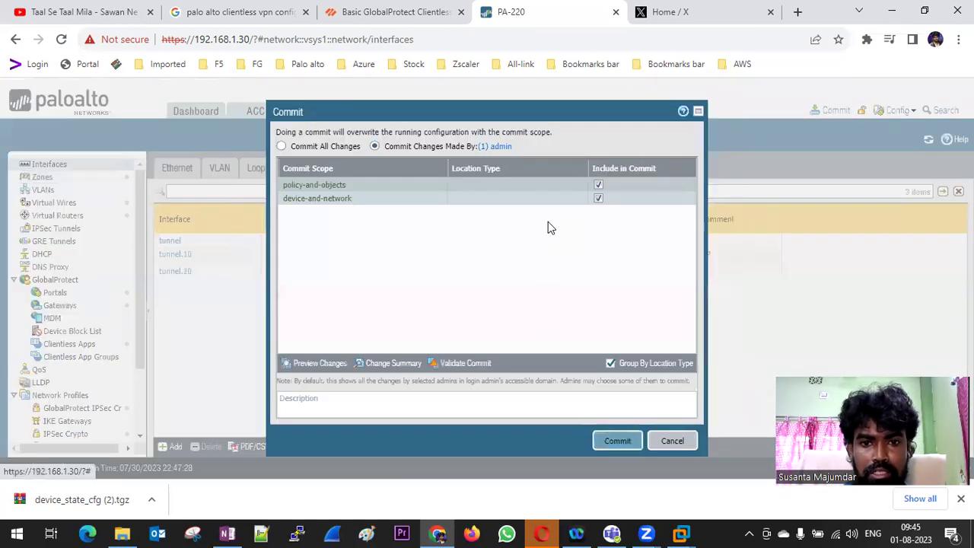
pyautogui.click(613, 442)
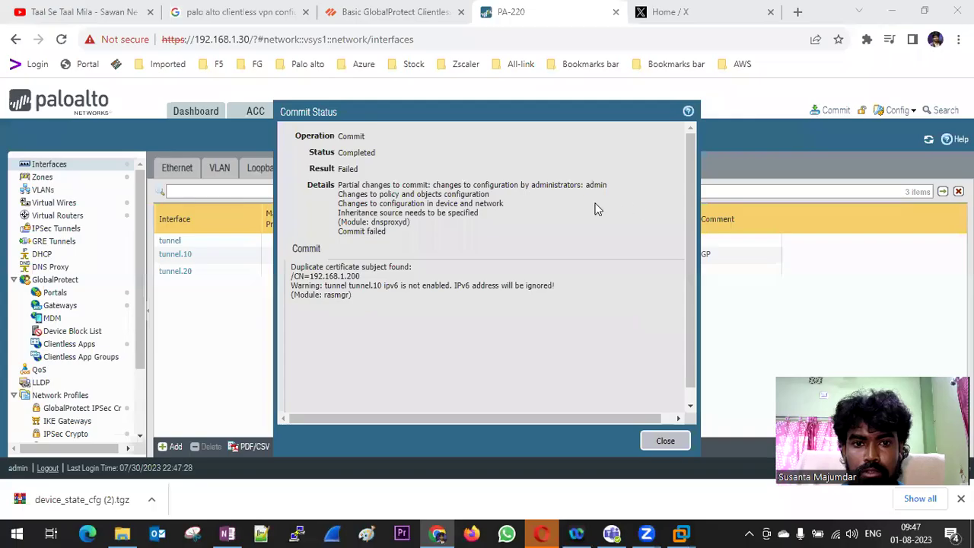
pyautogui.moveTo(393, 238); pyautogui.dragTo(309, 189)
pyautogui.hotkey('ctrl', 'c')
pyautogui.press('super')
pyautogui.write('not')
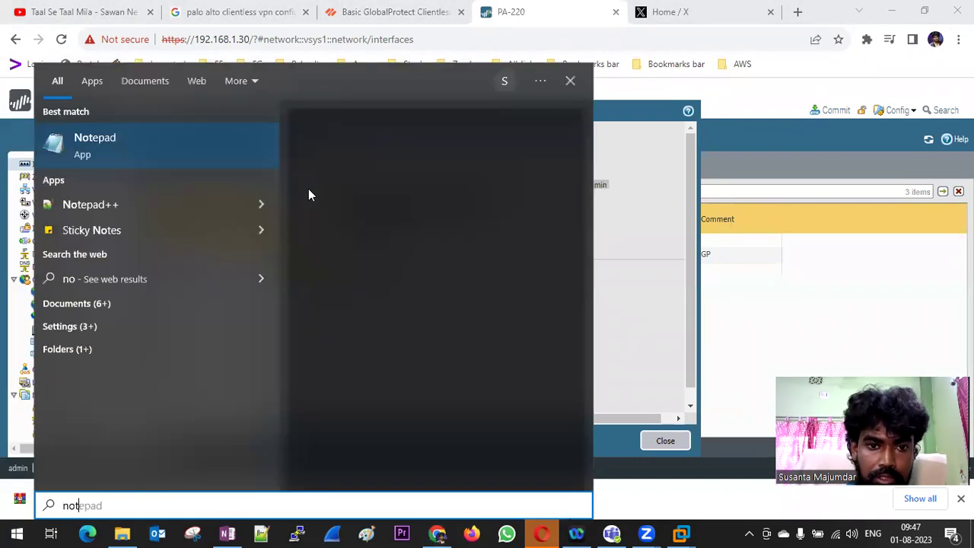
pyautogui.click(439, 152)
pyautogui.hotkey('ctrl', 'v')
pyautogui.click(810, 232)
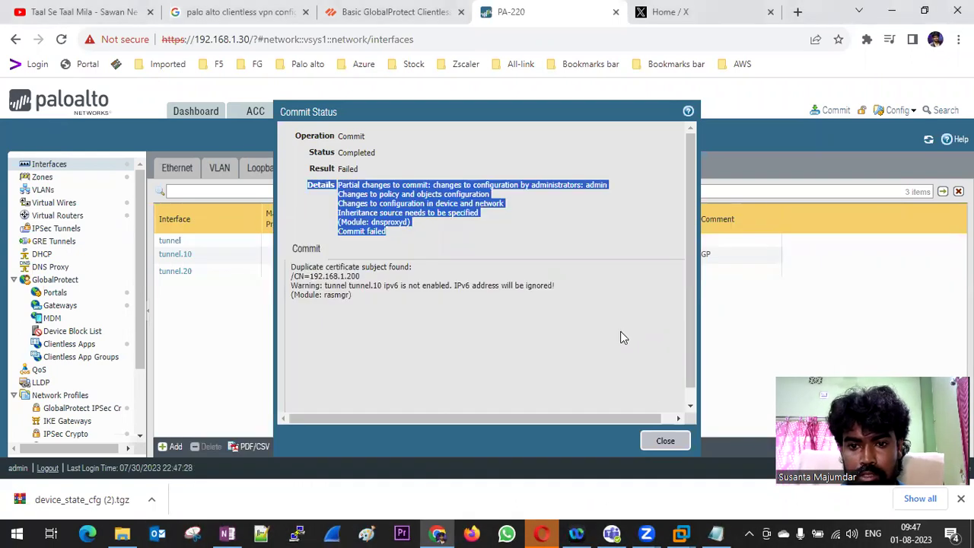
# Close the commit status and read the copied commit details in Notepad, including the device and network and inheritance source lines
pyautogui.click(666, 440)
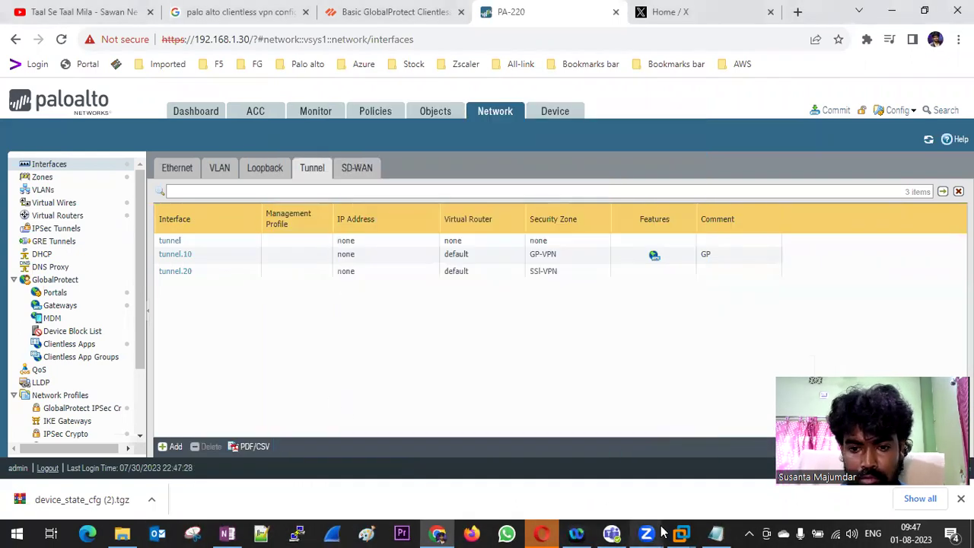
pyautogui.click(712, 533)
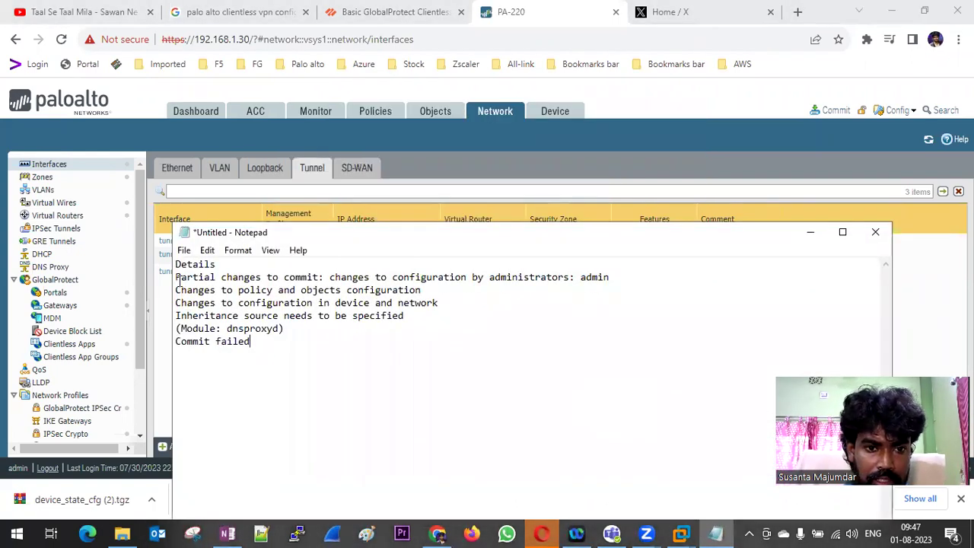
pyautogui.moveTo(333, 278); pyautogui.dragTo(613, 279)
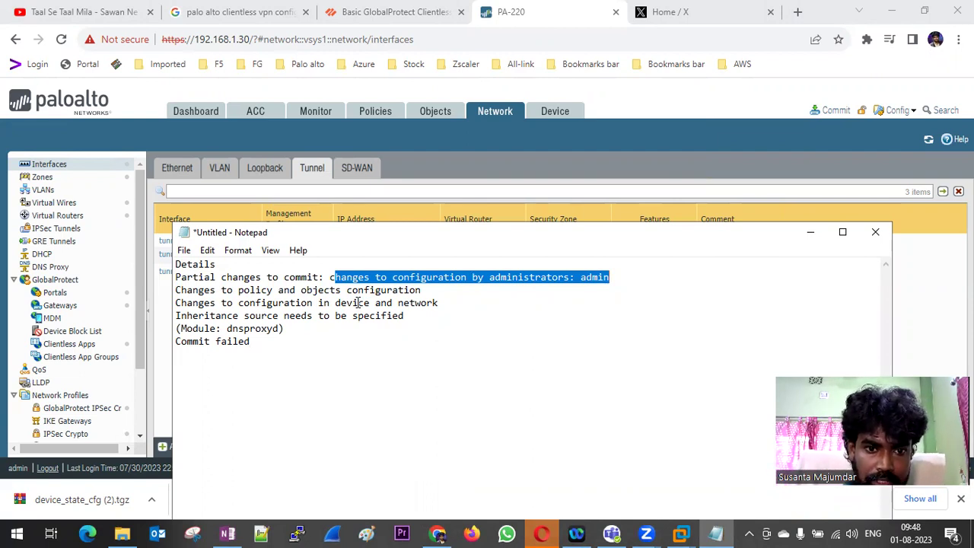
pyautogui.moveTo(317, 304); pyautogui.dragTo(439, 303)
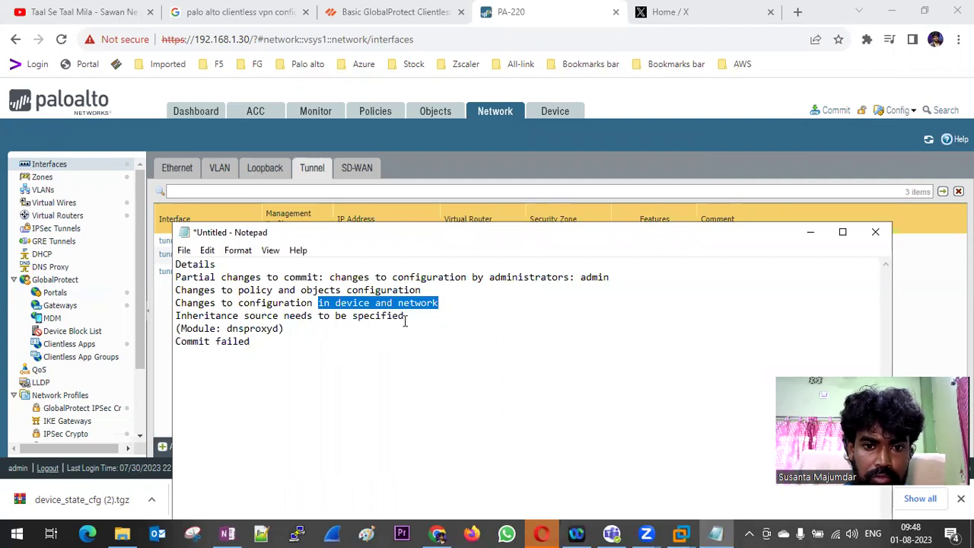
pyautogui.click(405, 320)
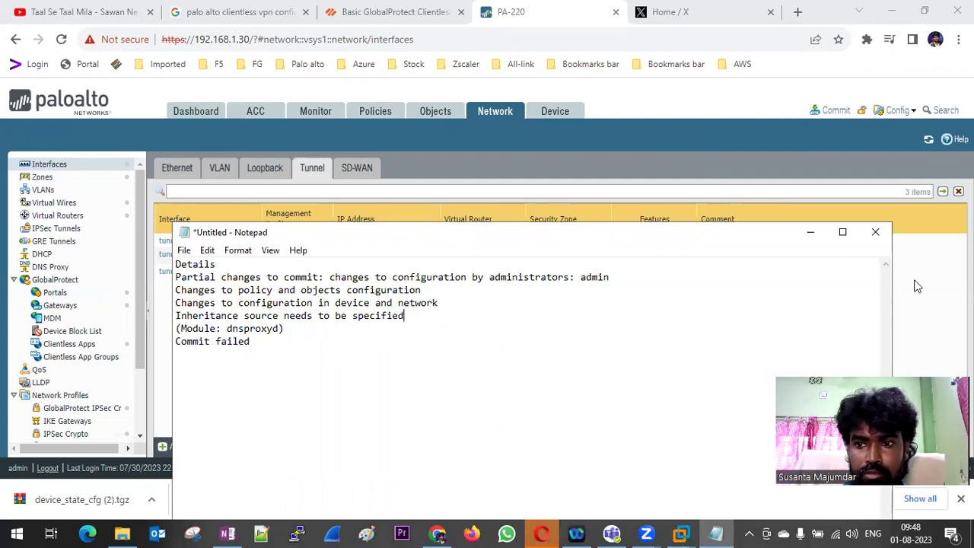
pyautogui.click(812, 234)
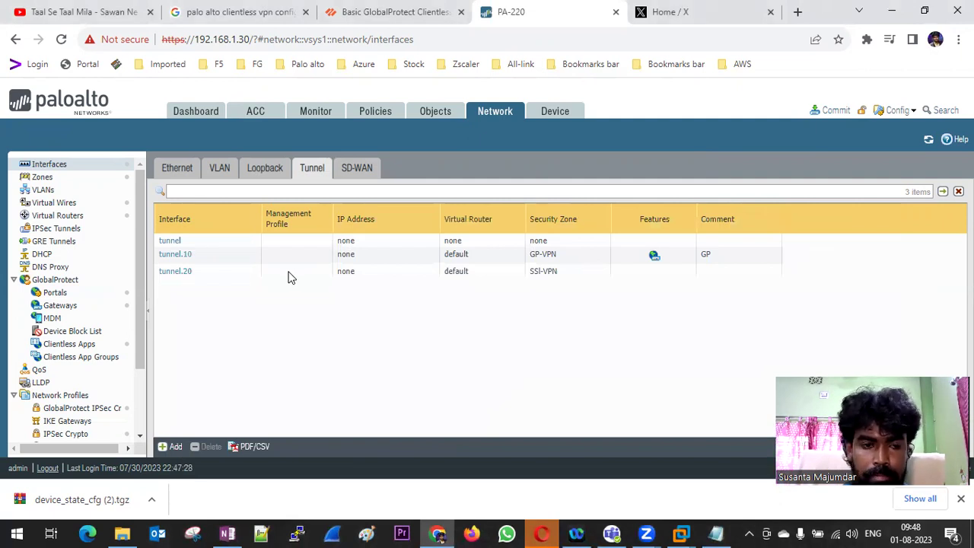
# Review the security zones and the Ethernet interfaces with their IP addresses, zones and features
pyautogui.click(67, 168)
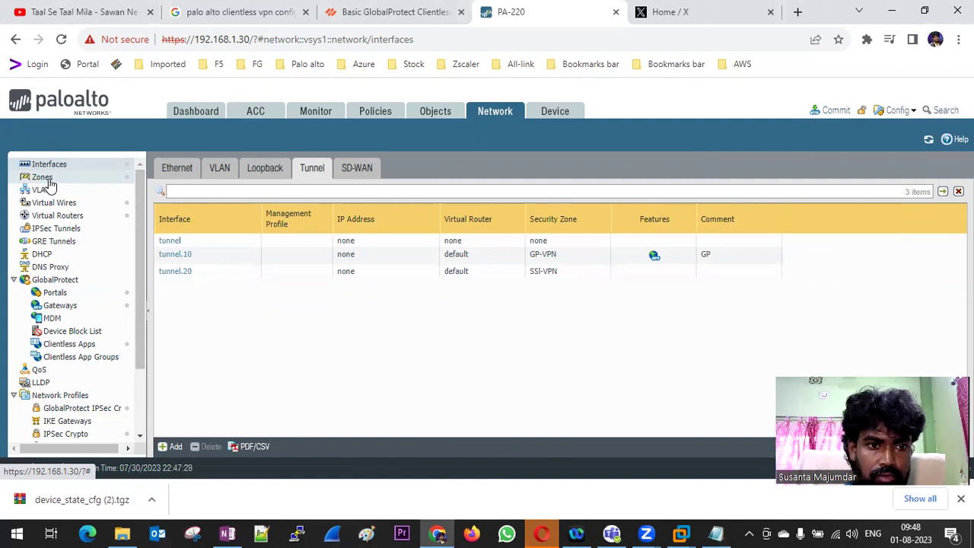
pyautogui.click(53, 179)
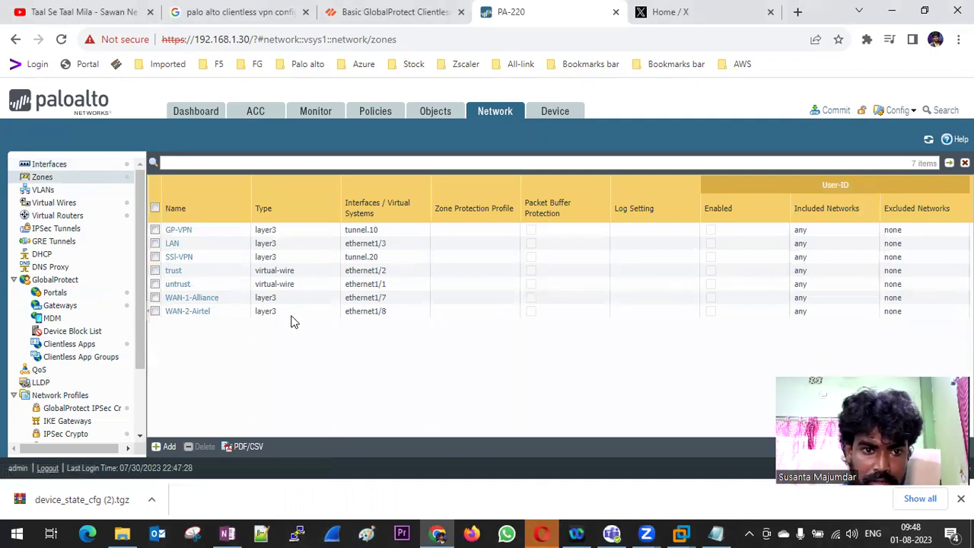
pyautogui.click(60, 166)
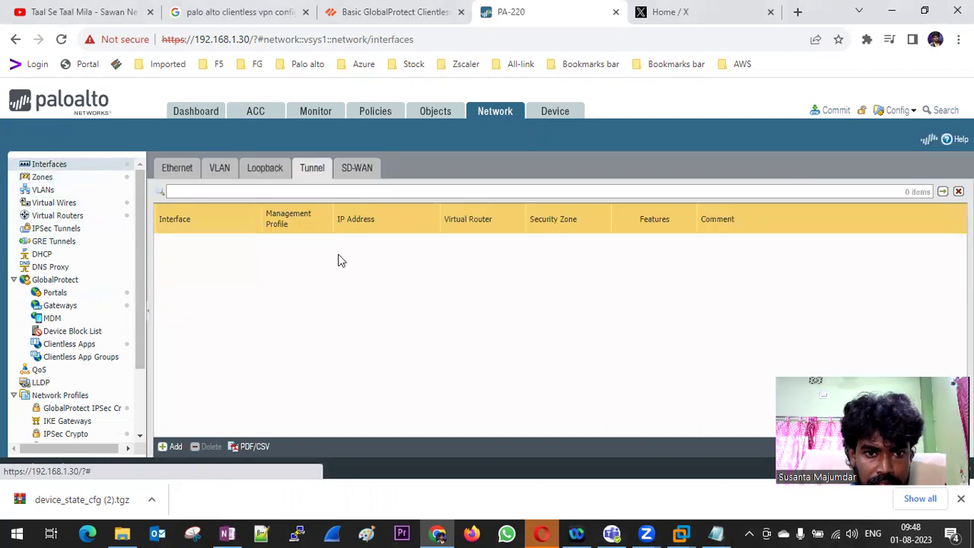
pyautogui.click(169, 169)
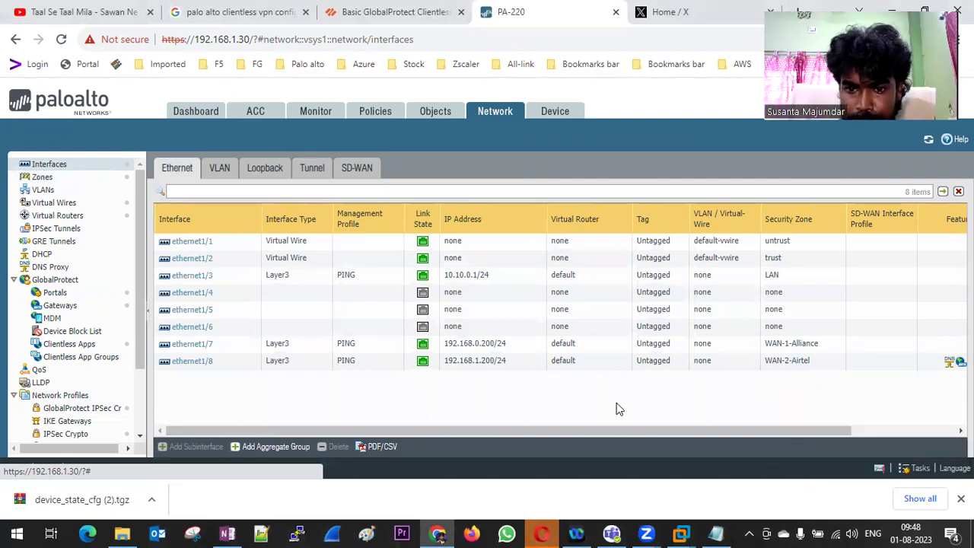
pyautogui.moveTo(639, 432); pyautogui.dragTo(695, 431)
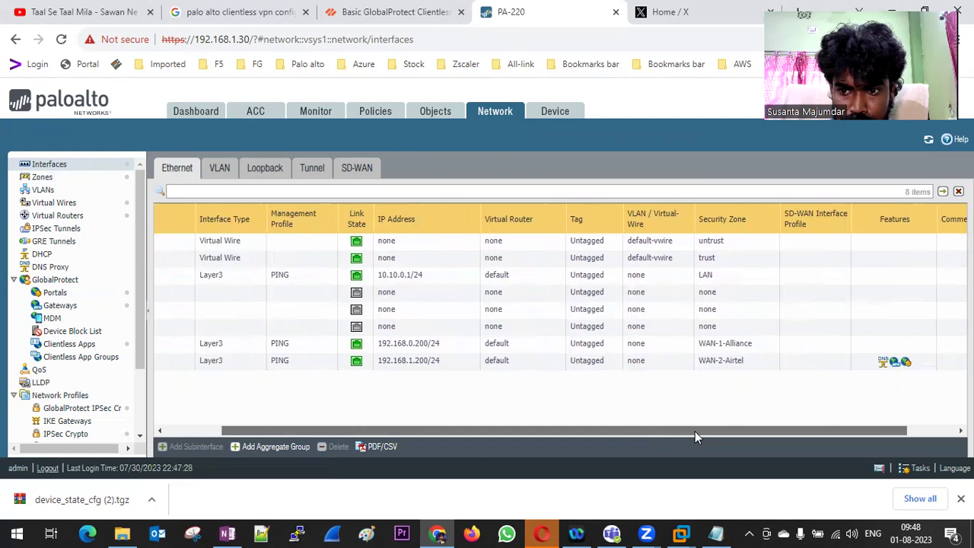
pyautogui.moveTo(694, 430); pyautogui.dragTo(361, 414)
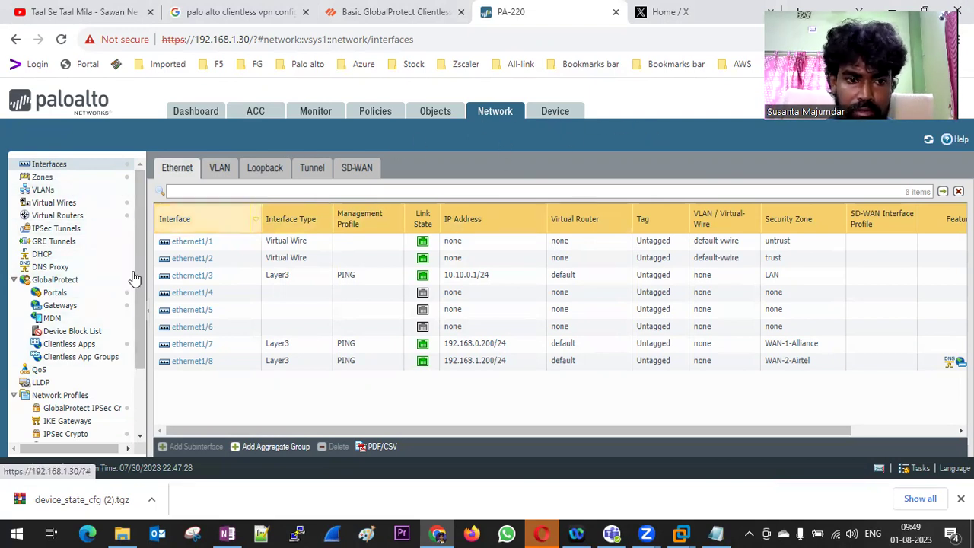
# Check which DNS proxy the GP-VPNPortal clientless VPN settings use and leave the portal configuration without saving
pyautogui.click(55, 294)
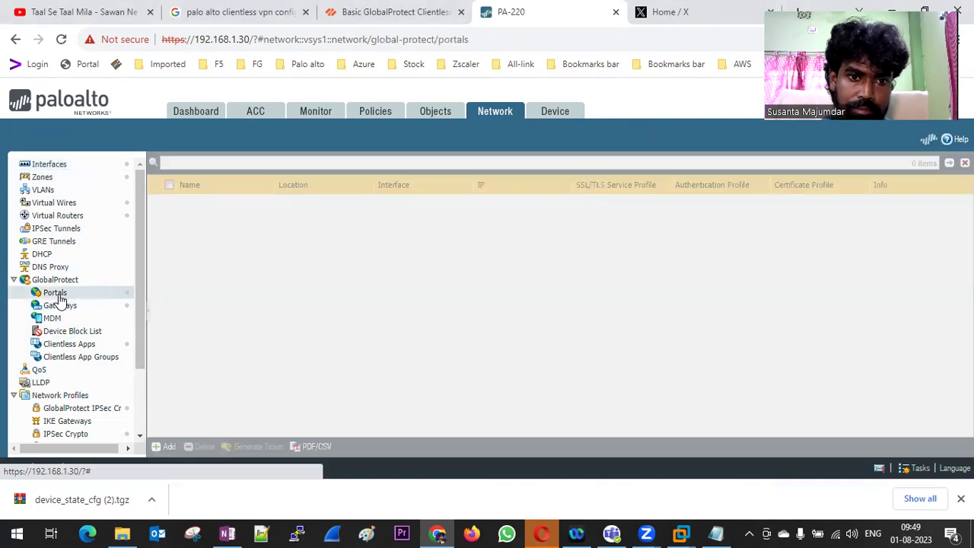
pyautogui.click(199, 206)
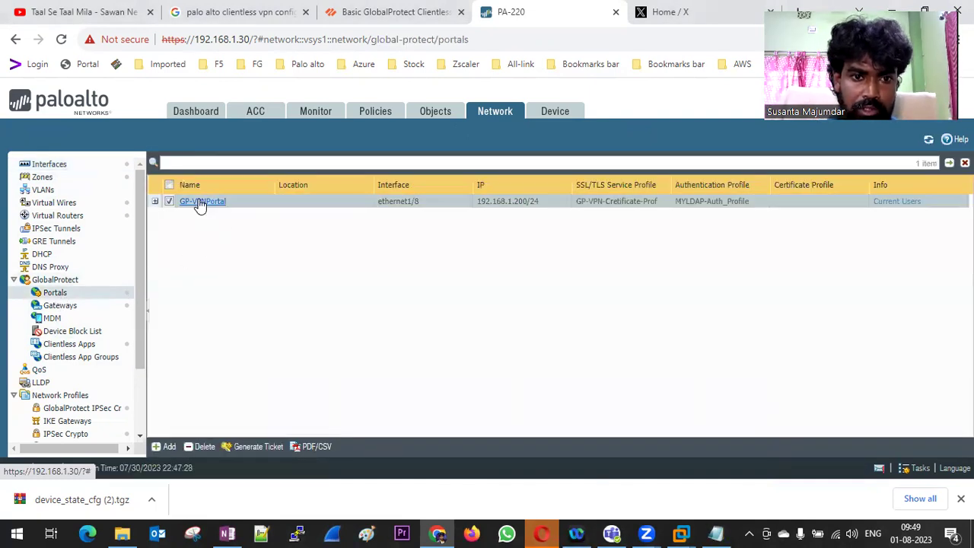
pyautogui.click(245, 272)
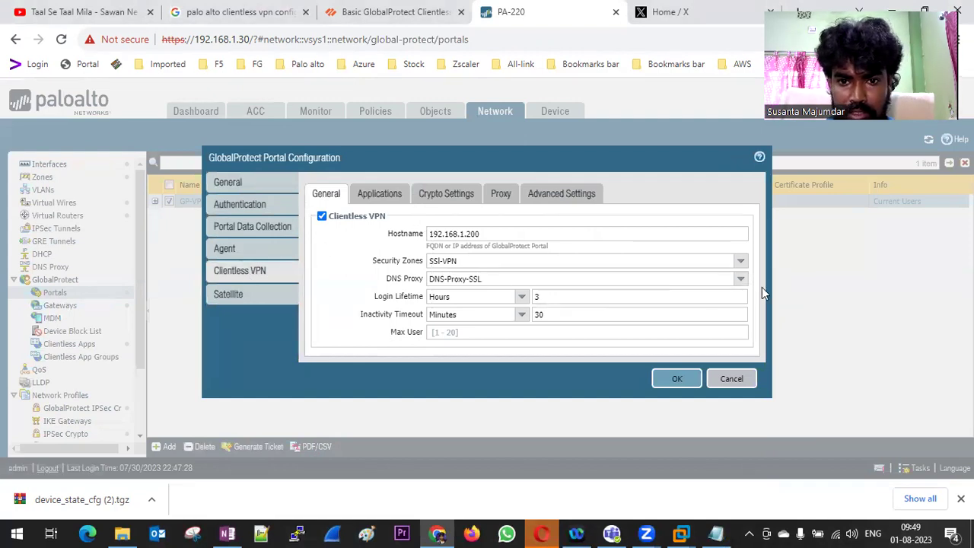
pyautogui.click(738, 282)
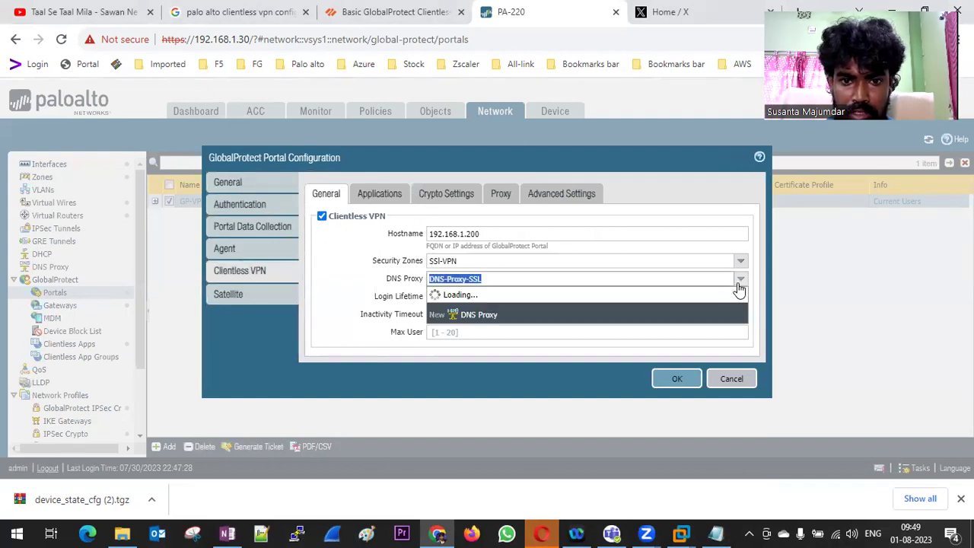
pyautogui.click(463, 295)
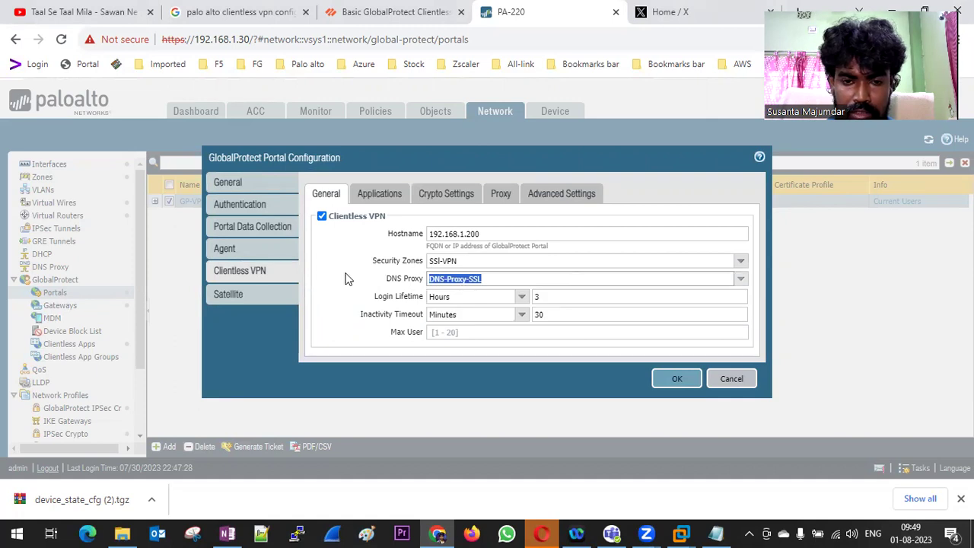
pyautogui.click(745, 383)
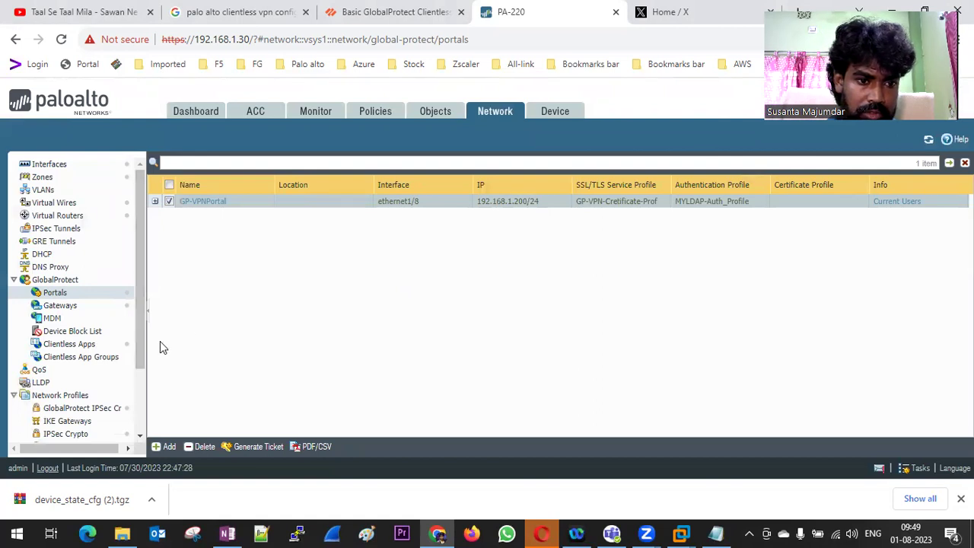
# Open the DNS-Proxy-SSL DNS proxy and examine its primary and secondary server options, proxy rules, static entries and advanced settings
pyautogui.click(50, 267)
pyautogui.click(186, 202)
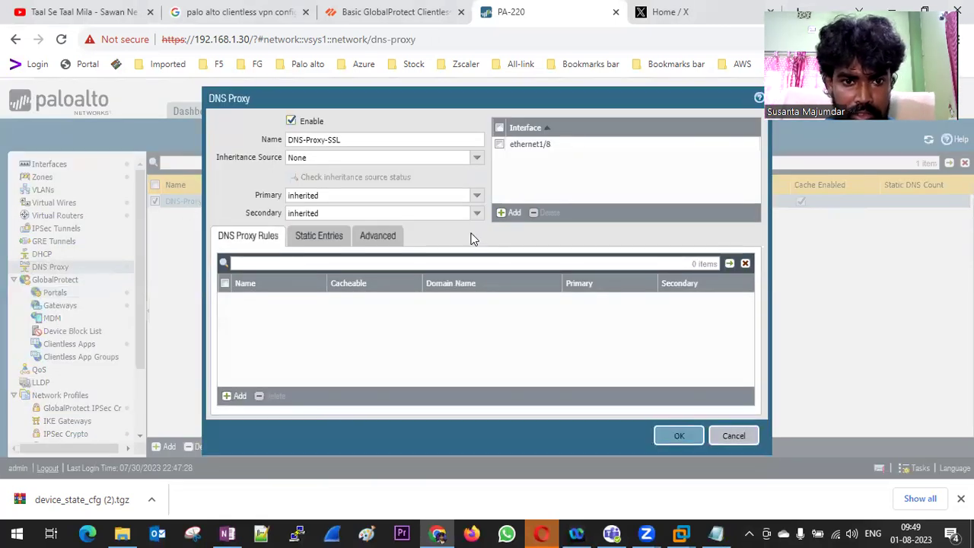
pyautogui.click(476, 197)
pyautogui.click(478, 207)
pyautogui.click(477, 214)
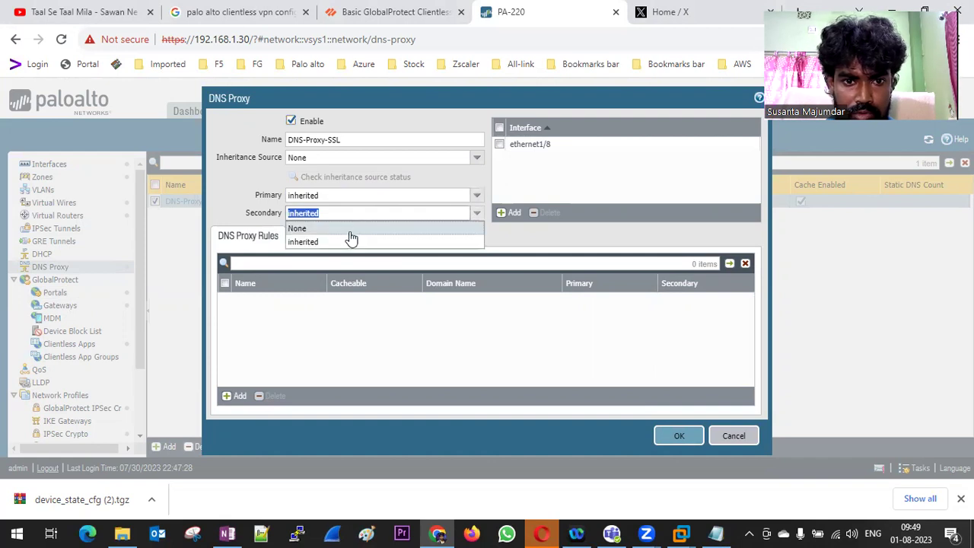
pyautogui.click(235, 201)
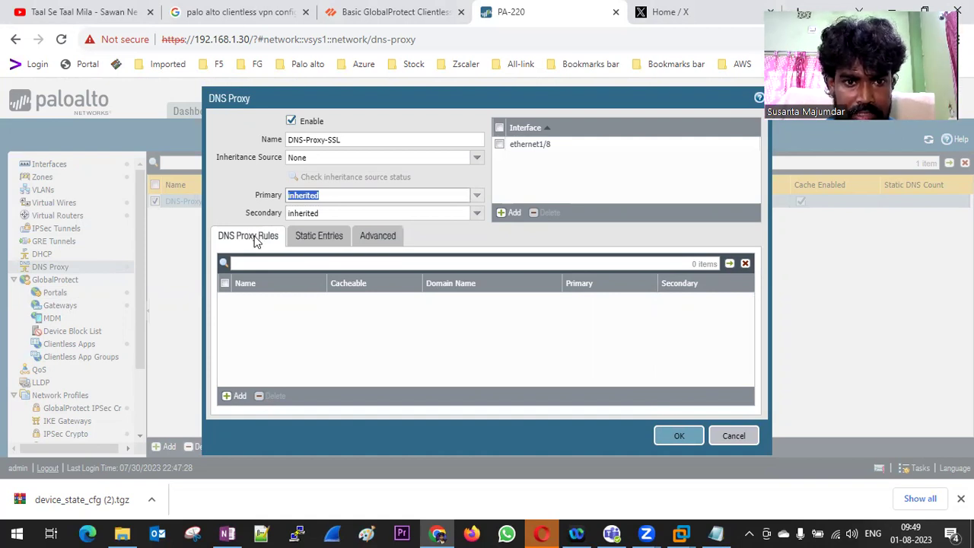
pyautogui.click(321, 239)
pyautogui.click(373, 239)
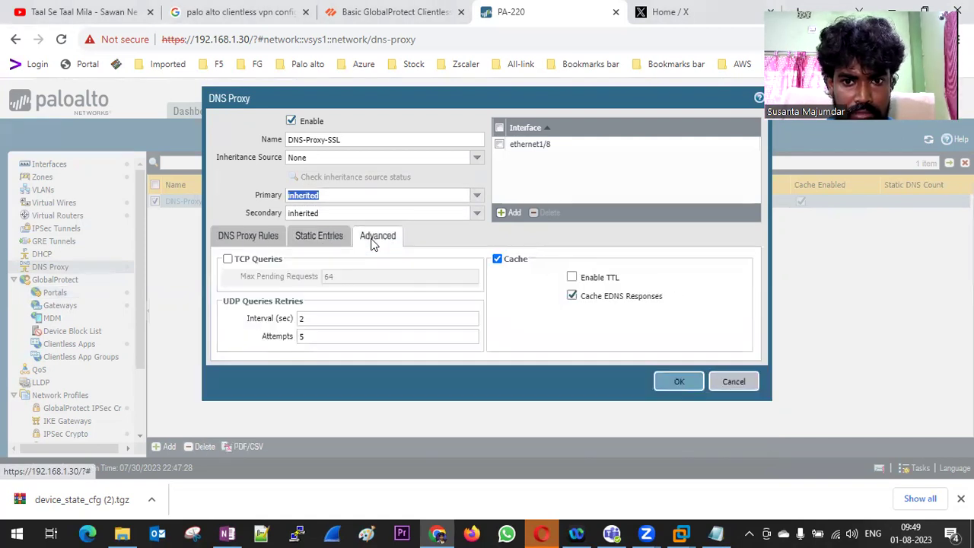
pyautogui.click(268, 238)
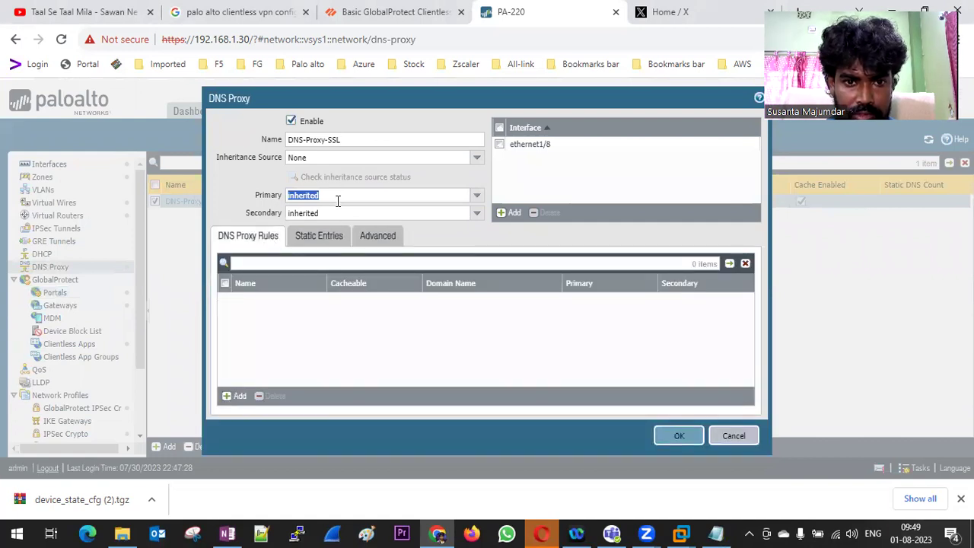
# Set the primary DNS server of DNS-Proxy-SSL to 8.8.8.8 and the secondary to 9.9.9.9, and save the proxy
pyautogui.press('BackSpace')
pyautogui.write('8.8.8.8')
pyautogui.press('Tab')
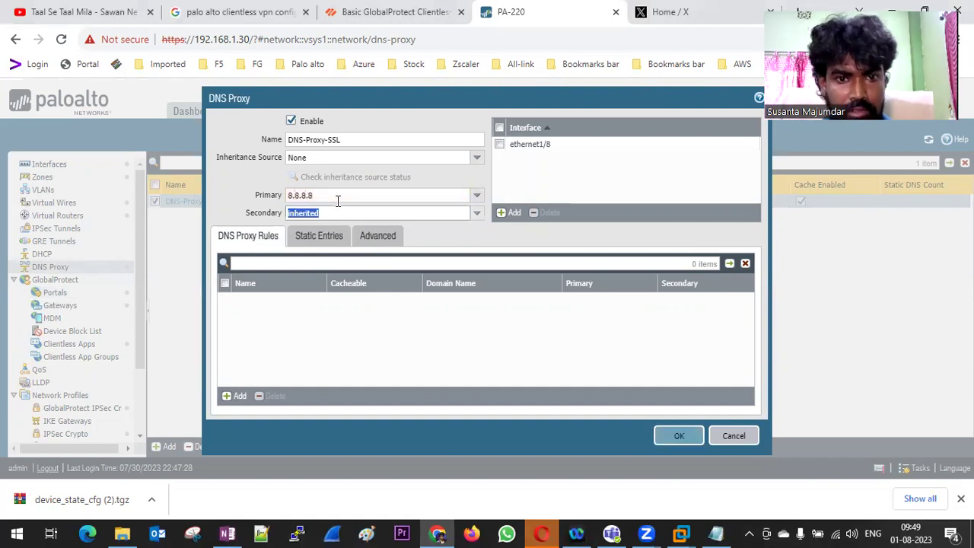
pyautogui.write('9.9.9.9')
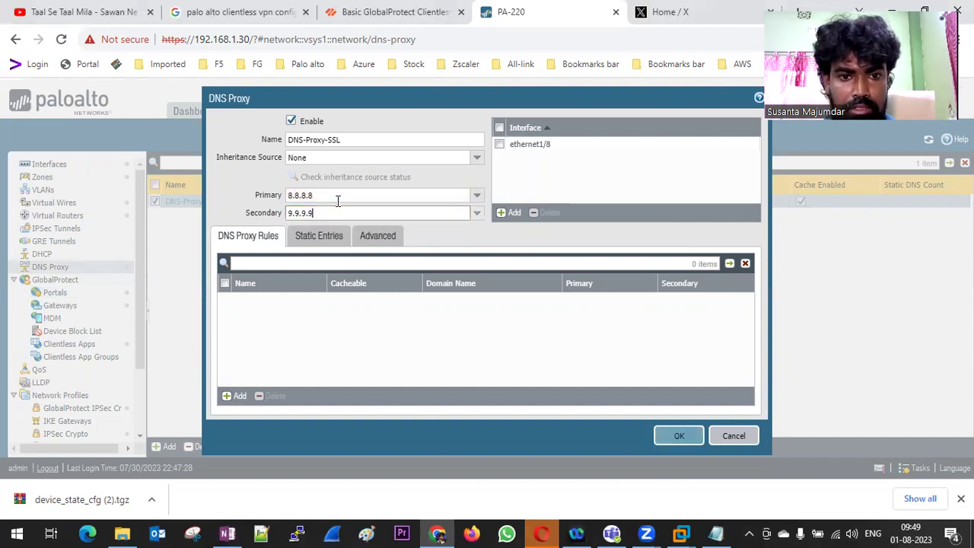
pyautogui.click(667, 434)
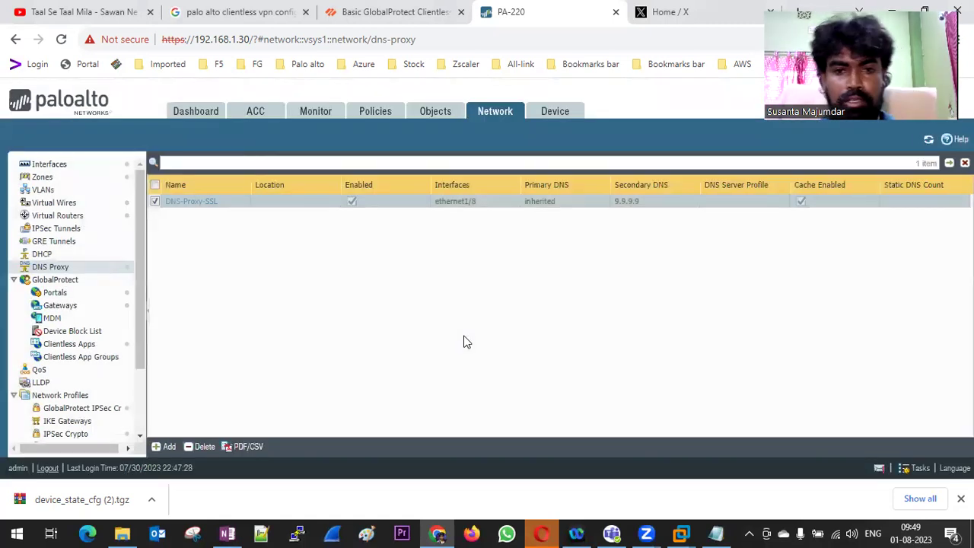
# Review the security policy rules and commit the admin's pending changes again
pyautogui.click(364, 116)
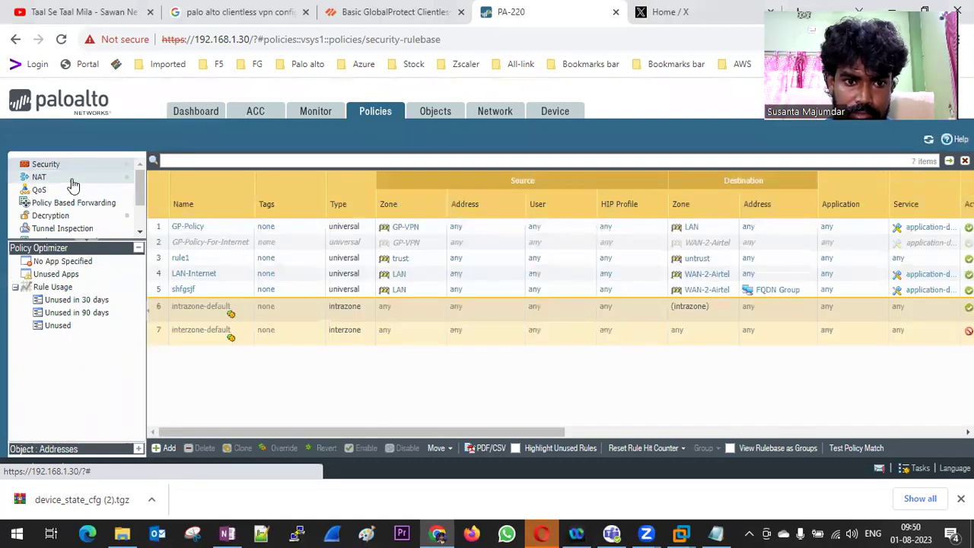
pyautogui.click(157, 243)
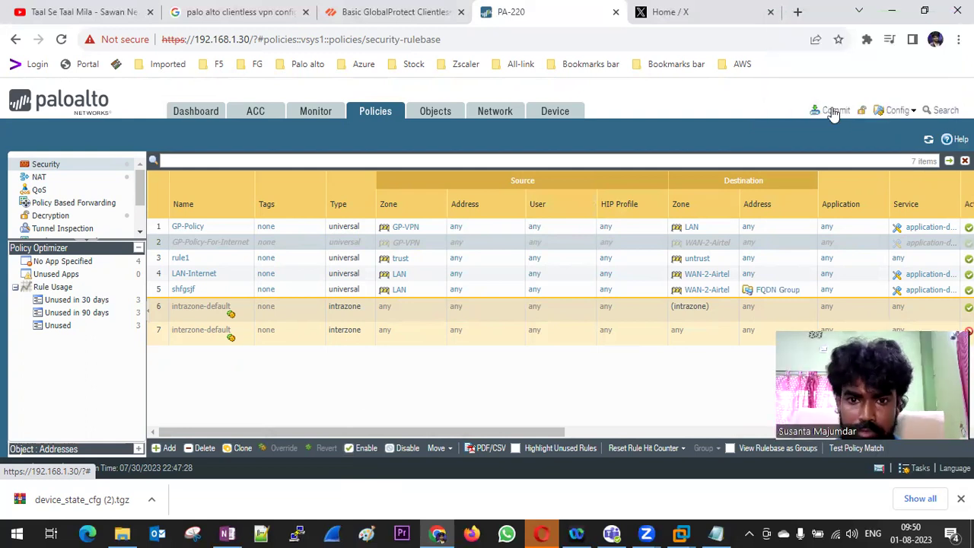
pyautogui.click(834, 111)
pyautogui.click(617, 440)
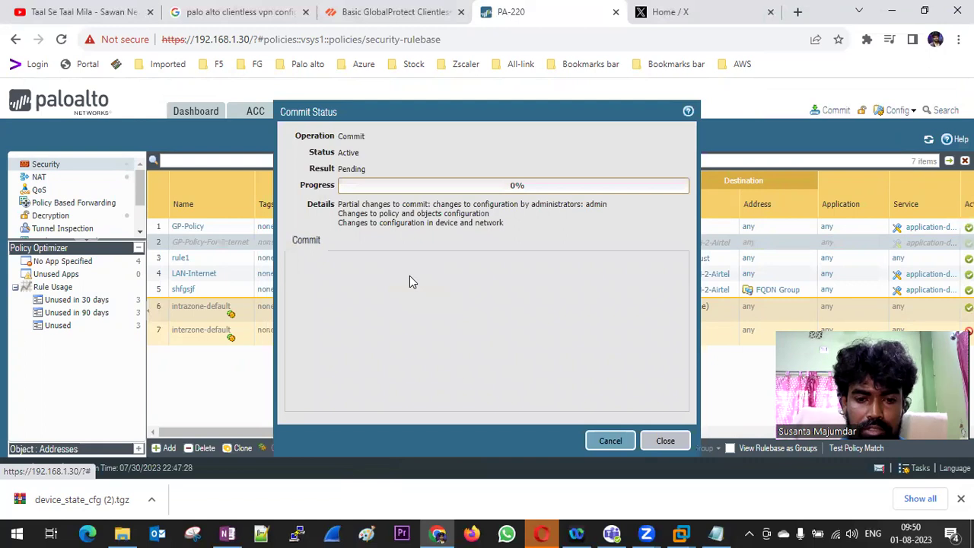
# Return to the Notepad document with the earlier commit details and highlight the line "Inheritance source needs to be specified"
pyautogui.click(716, 532)
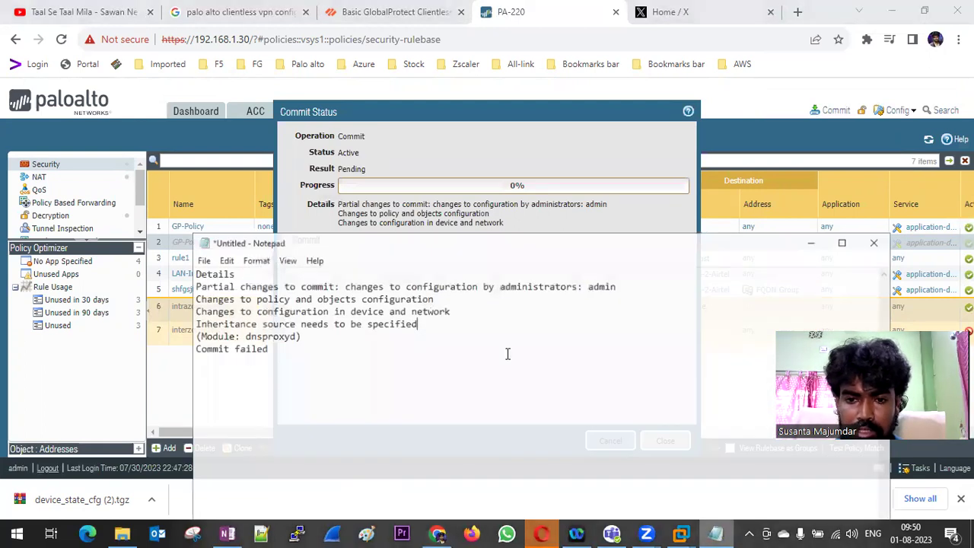
pyautogui.moveTo(404, 316); pyautogui.dragTo(175, 316)
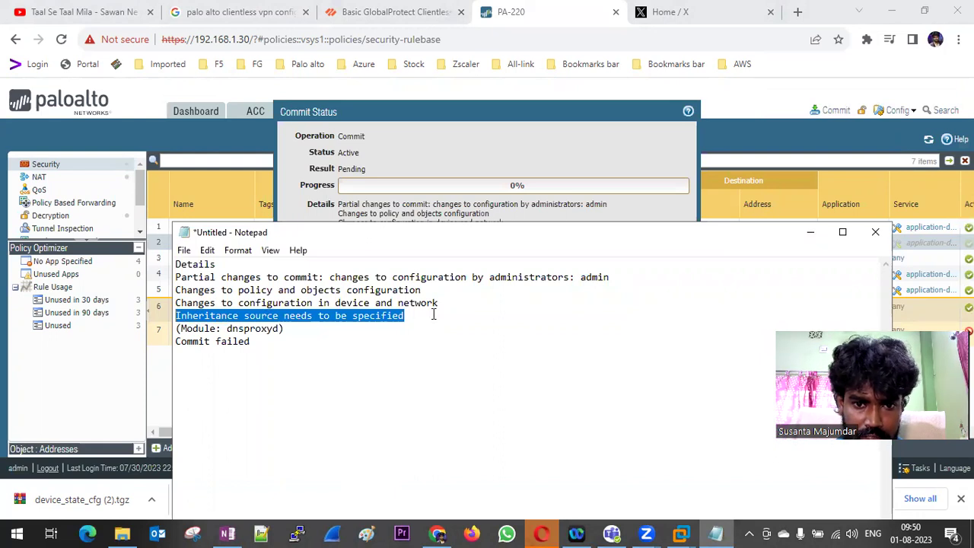
# Highlight the policy and objects change line and the device and network change line of the commit details in the Notepad document
pyautogui.moveTo(442, 304); pyautogui.dragTo(177, 303)
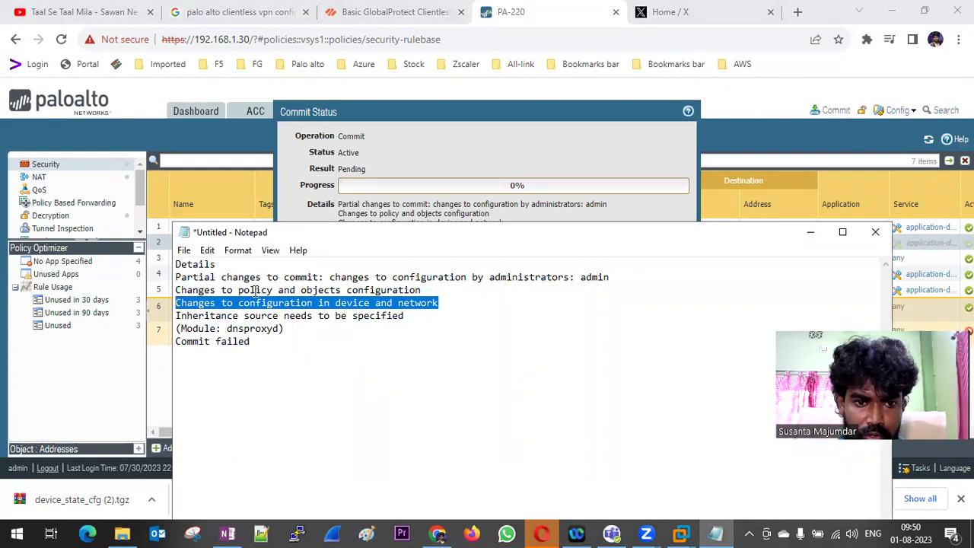
pyautogui.click(443, 302)
pyautogui.moveTo(441, 303); pyautogui.dragTo(176, 288)
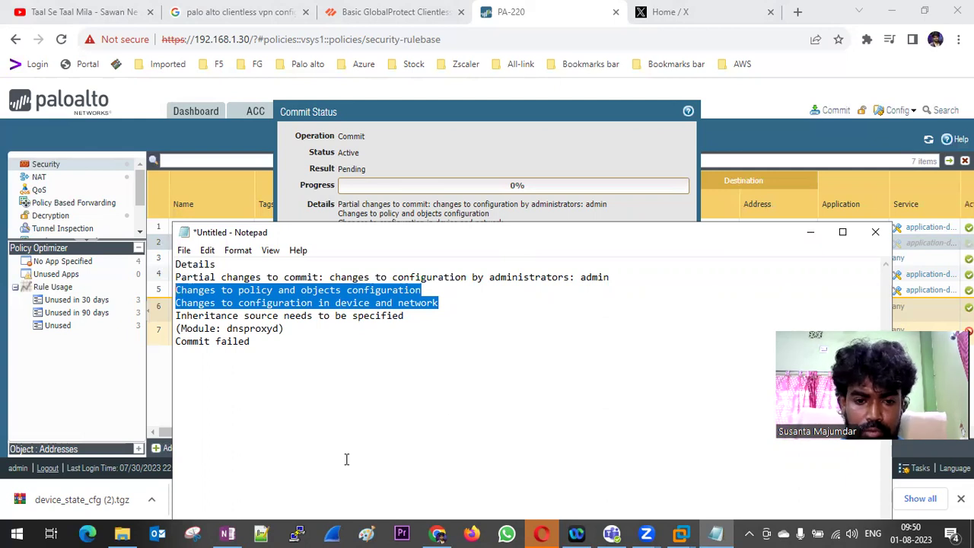
pyautogui.click(653, 531)
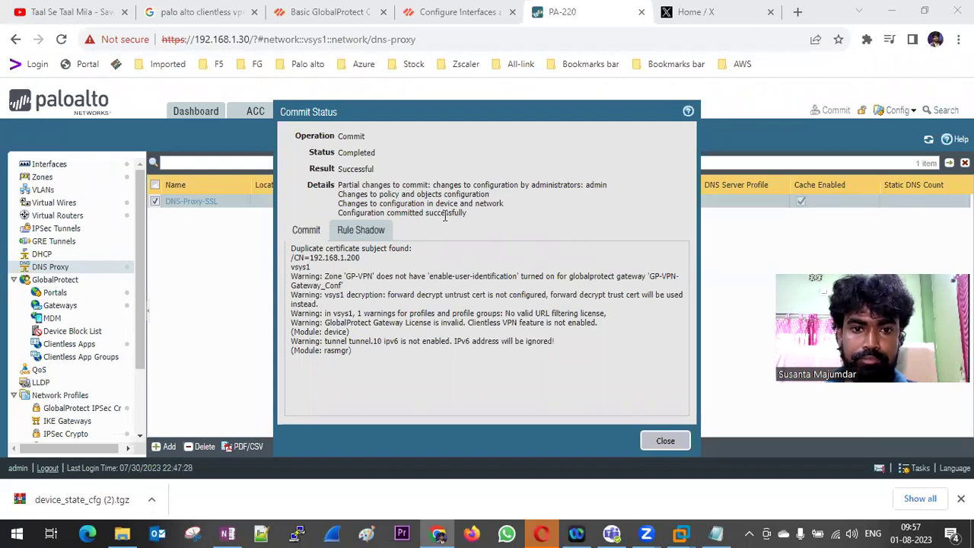
# Review the configuration change lines and the final result line in the commit status details, and close the commit status
pyautogui.moveTo(505, 204); pyautogui.dragTo(337, 195)
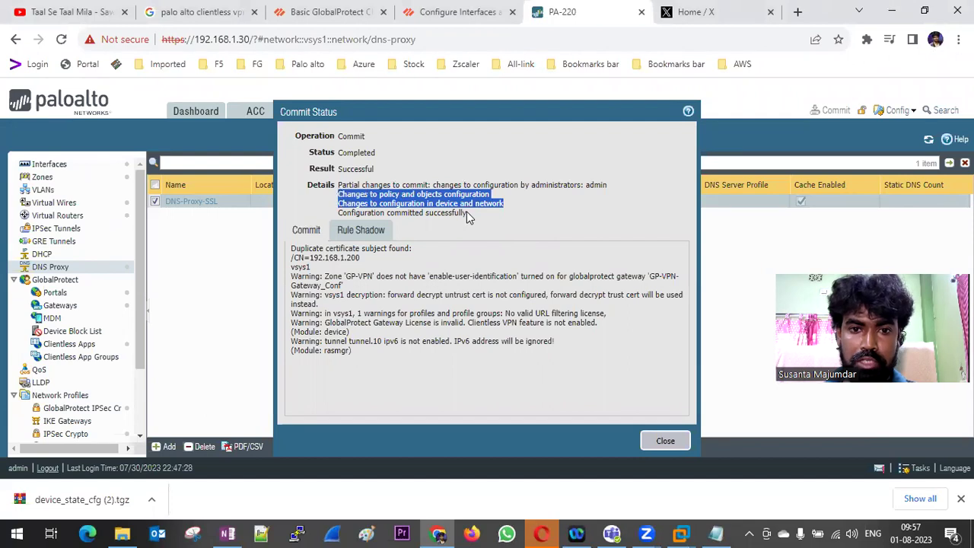
pyautogui.moveTo(467, 212); pyautogui.dragTo(338, 212)
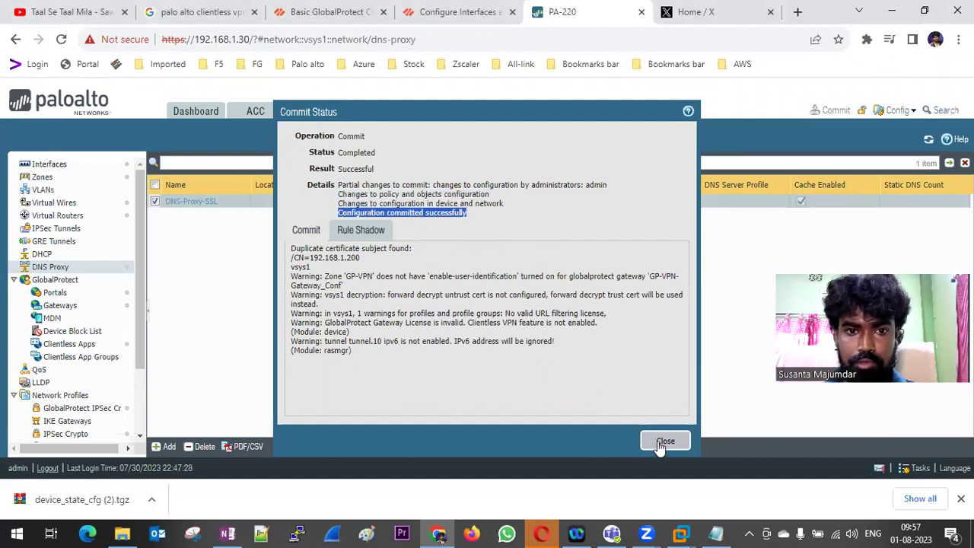
pyautogui.click(659, 443)
# Switch to VMware Workstation and open the Windows 10 x64 virtual machine
pyautogui.click(681, 533)
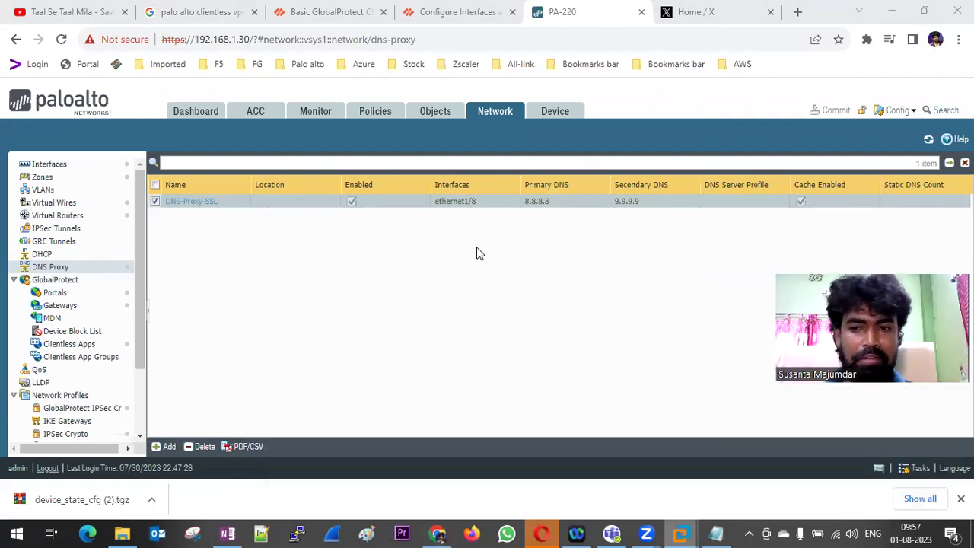
pyautogui.hotkey('alt', 'Tab')
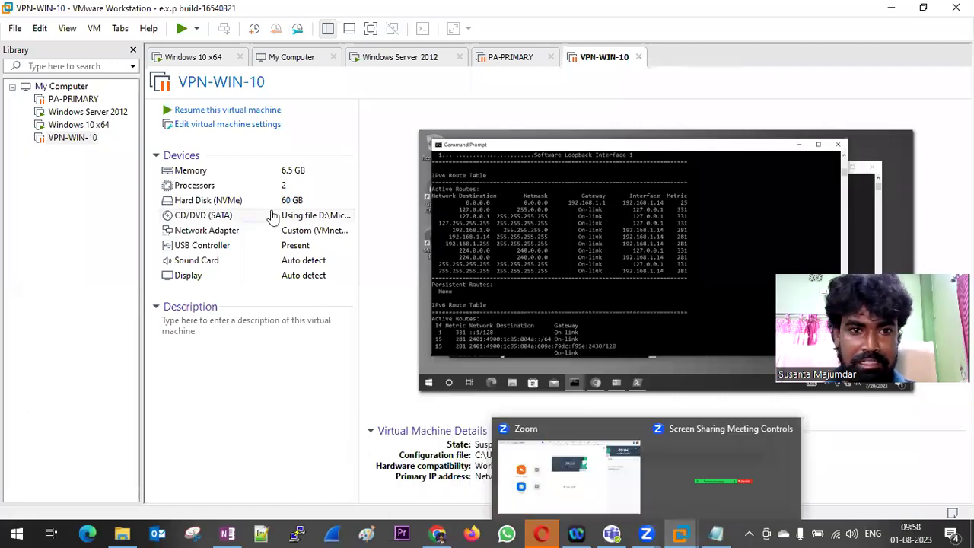
pyautogui.click(80, 126)
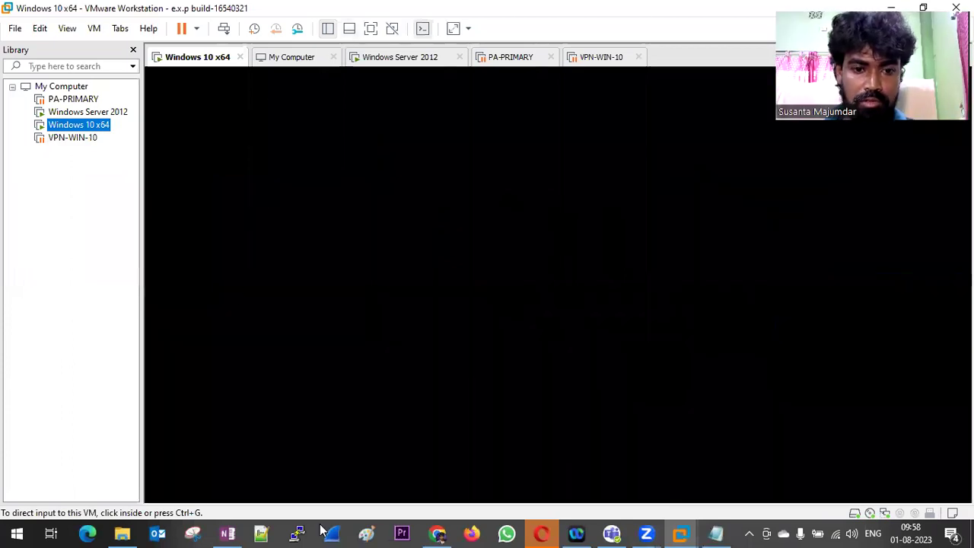
# Sign in to the Windows 10 virtual machine by entering the domain user's account password
pyautogui.click(513, 356)
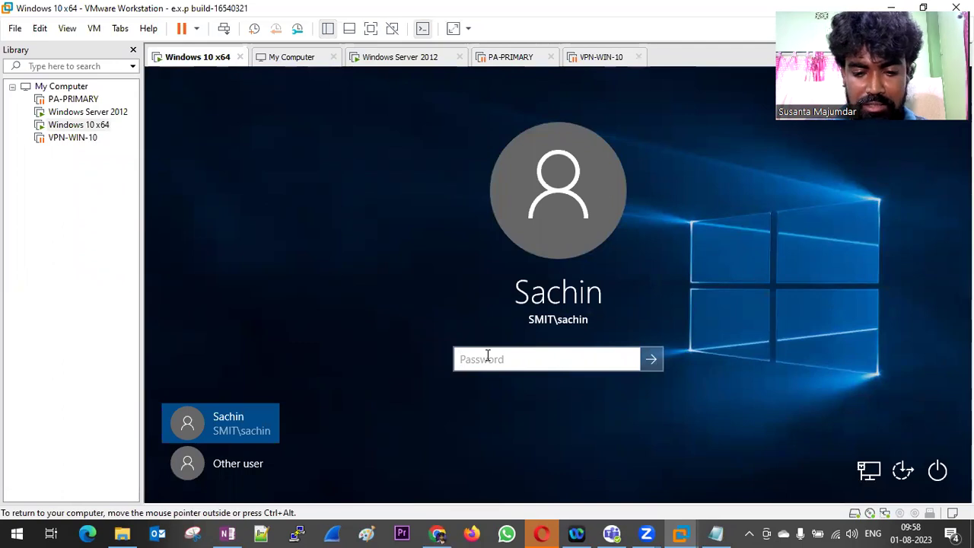
pyautogui.write('*******')
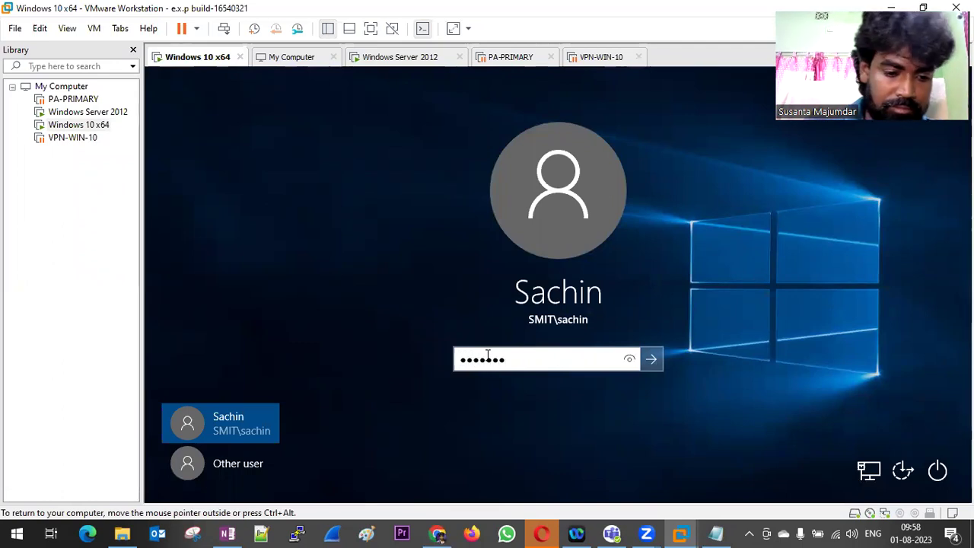
pyautogui.write('***')
pyautogui.press('Return')
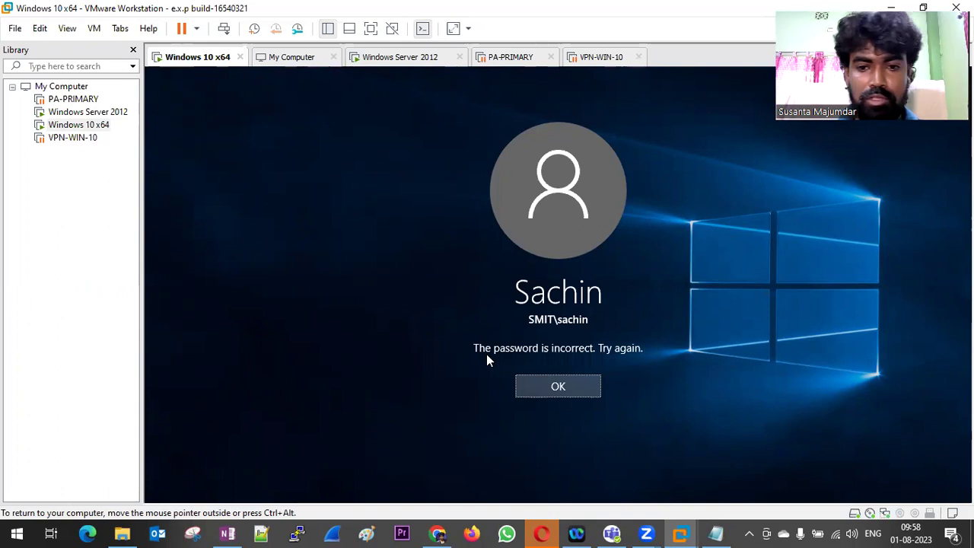
pyautogui.press('Return')
pyautogui.write('**********')
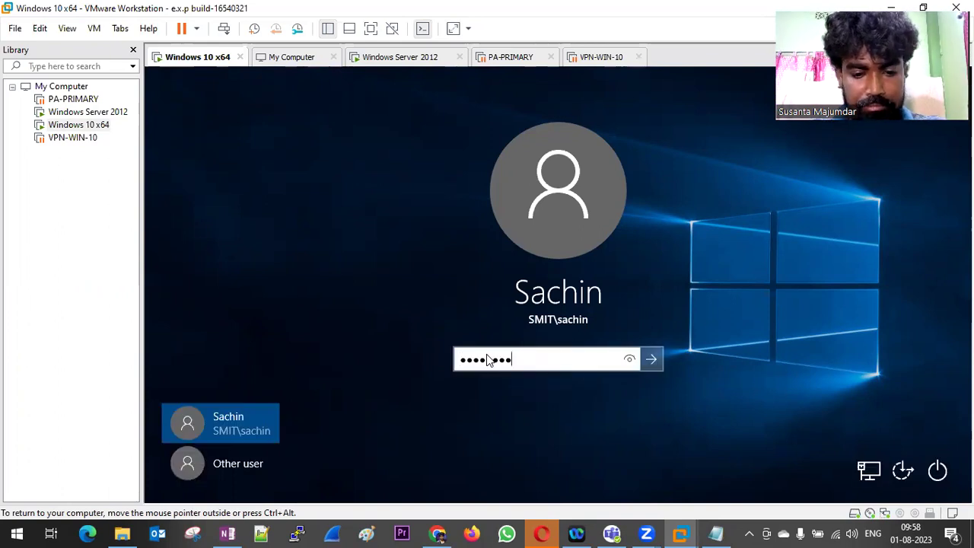
pyautogui.press('Return')
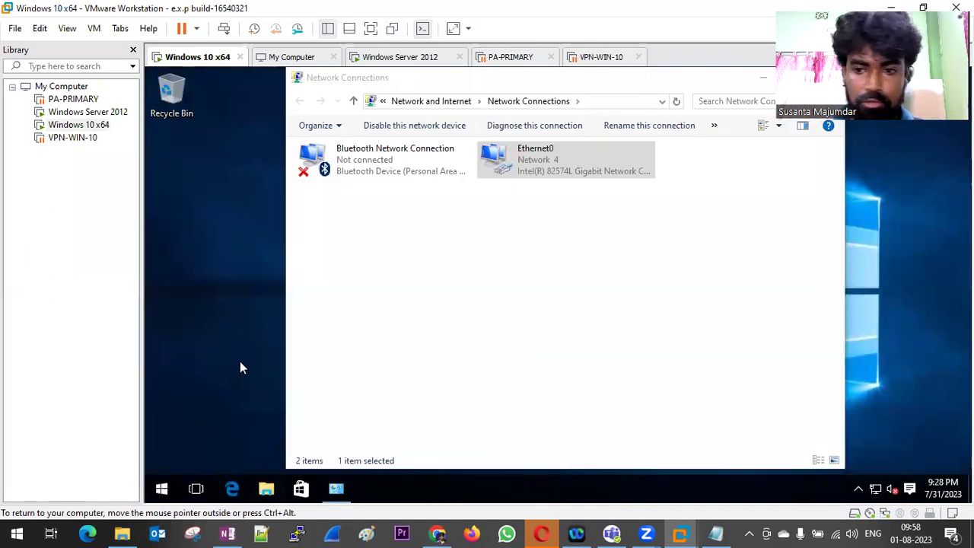
pyautogui.rightClick(211, 217)
pyautogui.click(232, 257)
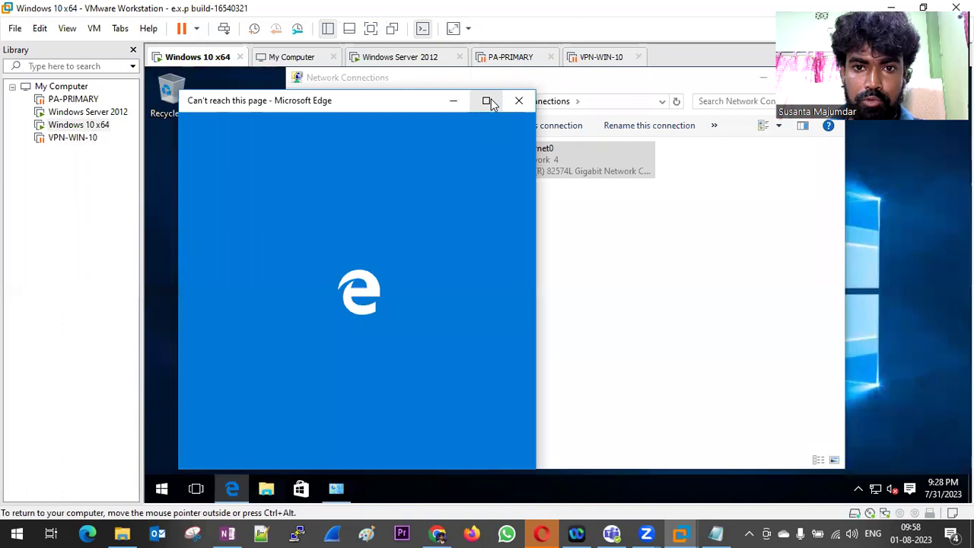
pyautogui.click(486, 100)
pyautogui.click(485, 106)
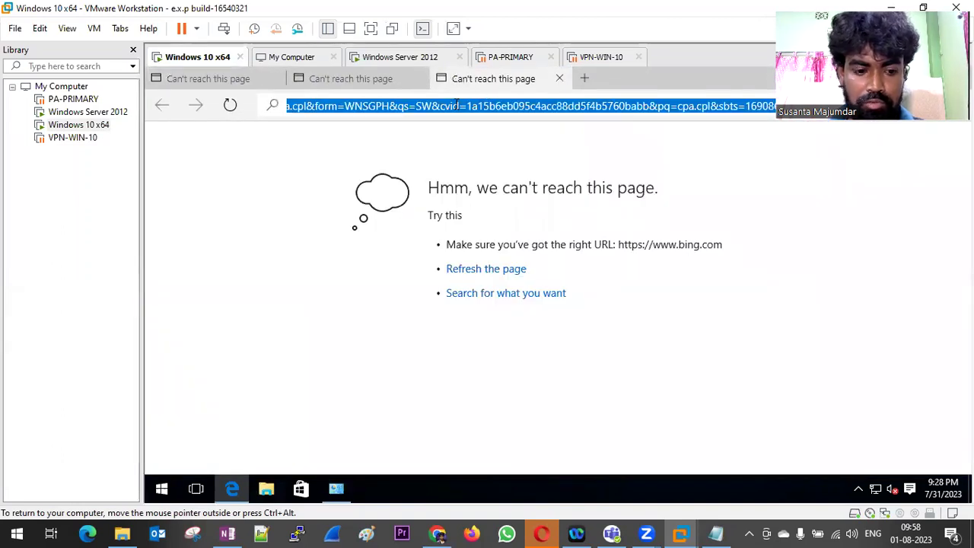
pyautogui.write('https:/')
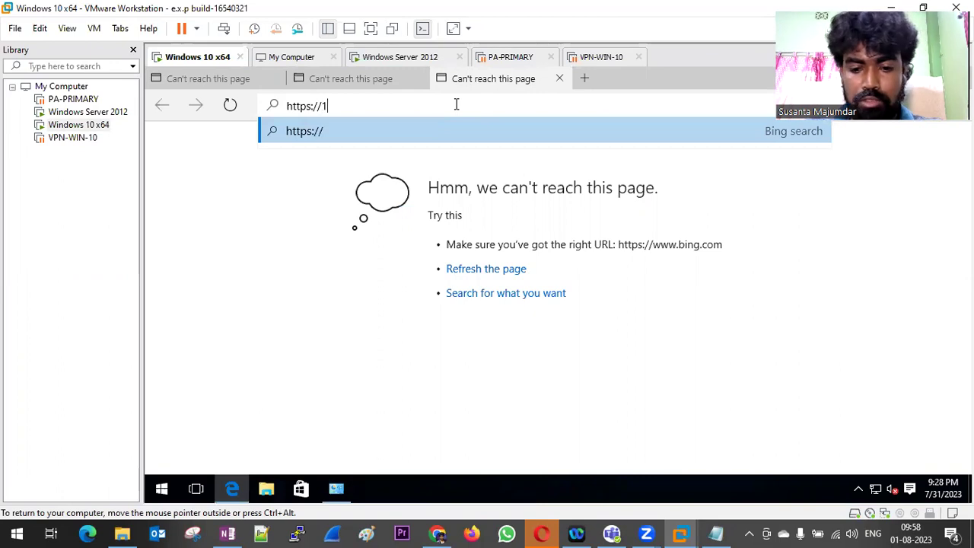
pyautogui.write('/192.168.1')
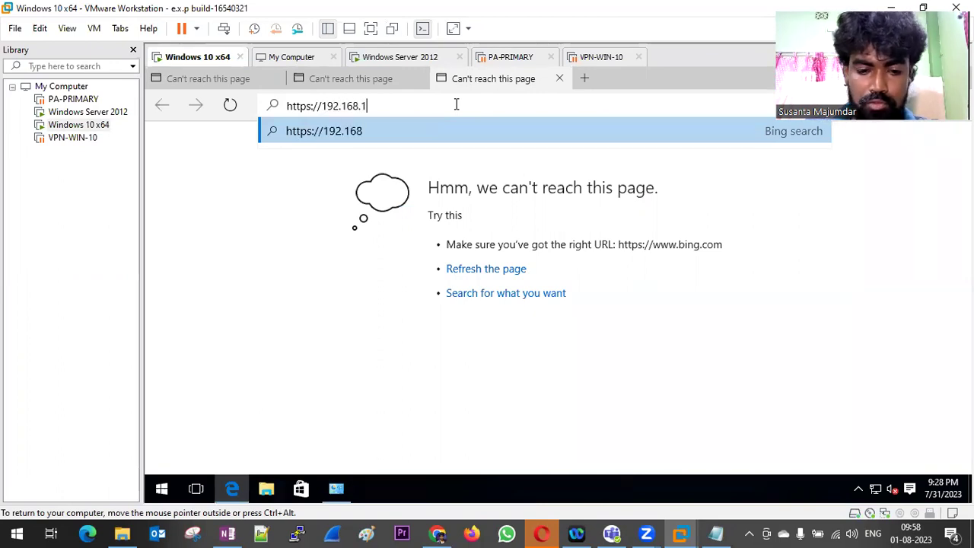